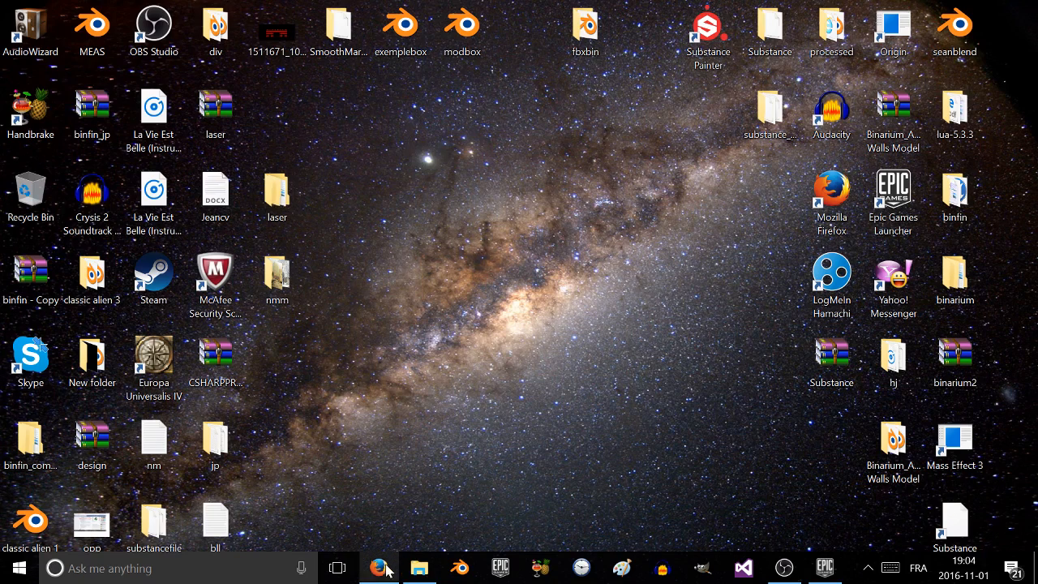
Step: Close the open Firefox window and confirm leaving its Facebook page
right_click(379, 568)
left_click(389, 533)
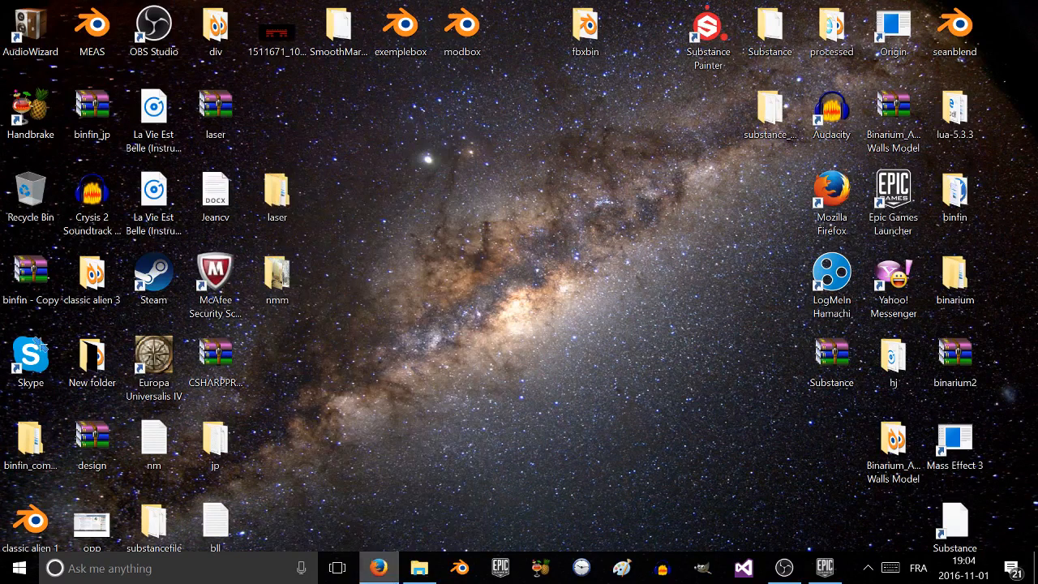
left_click(379, 568)
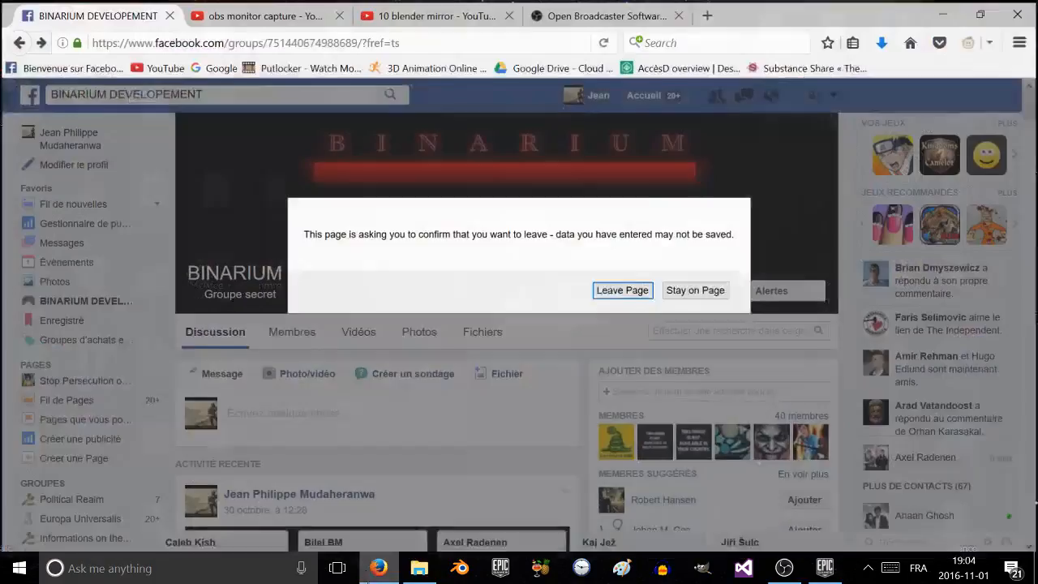
left_click(621, 289)
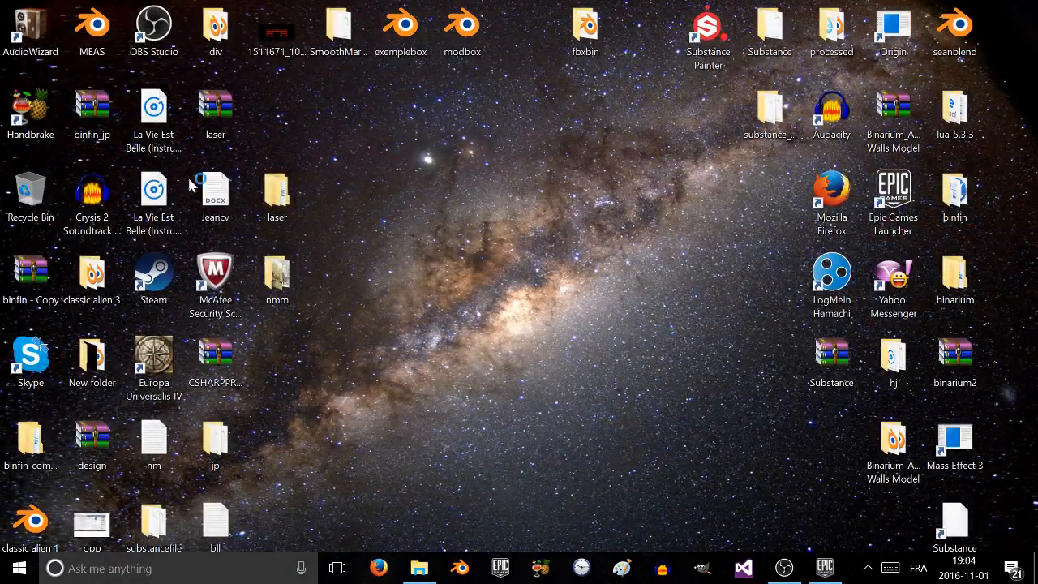
Step: Reopen Firefox, go to epicgames.com and open the Unreal Engine website from there
left_click(379, 568)
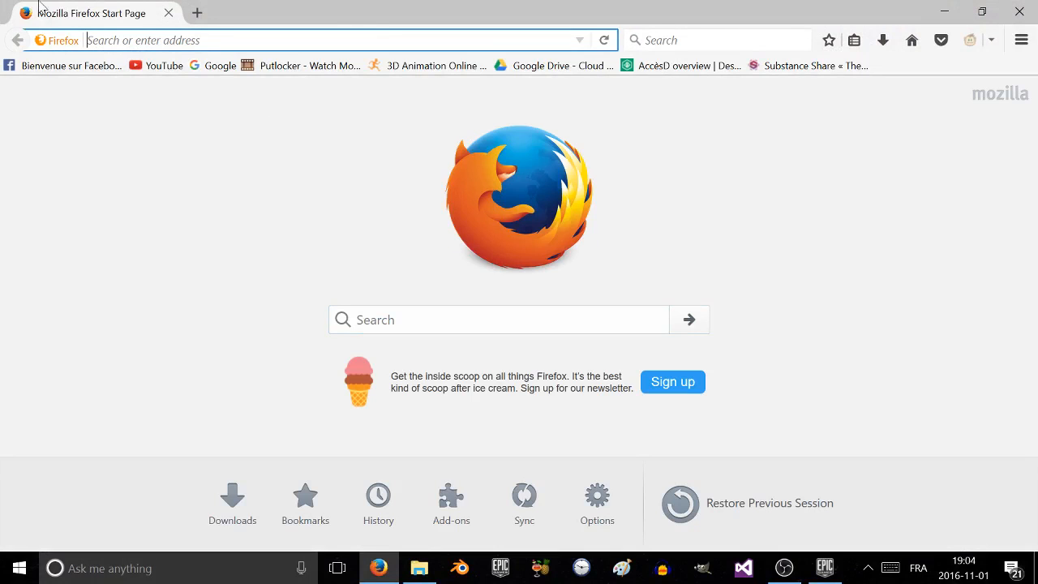
type("epicgames.com/")
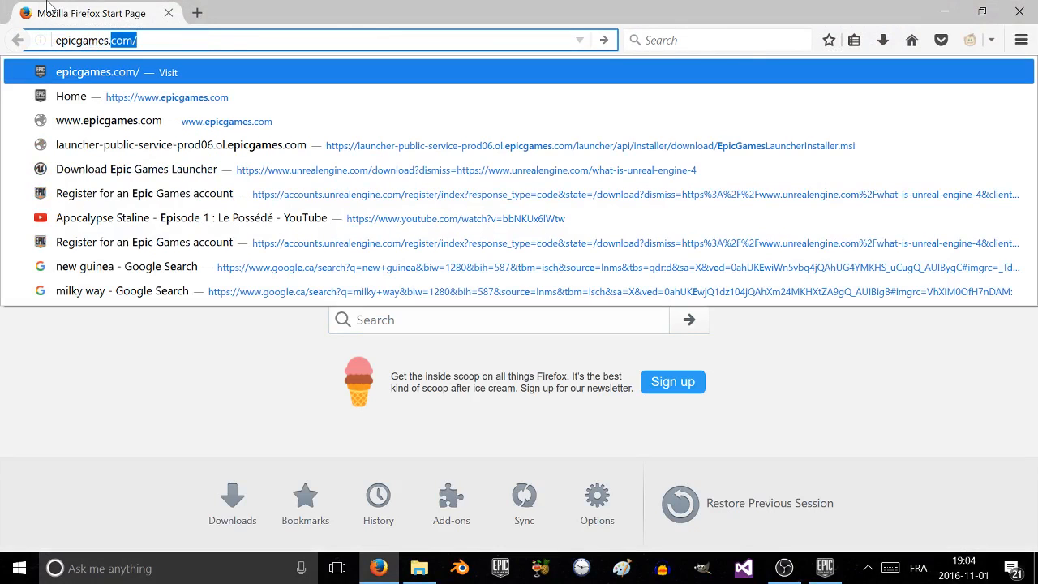
key("Return")
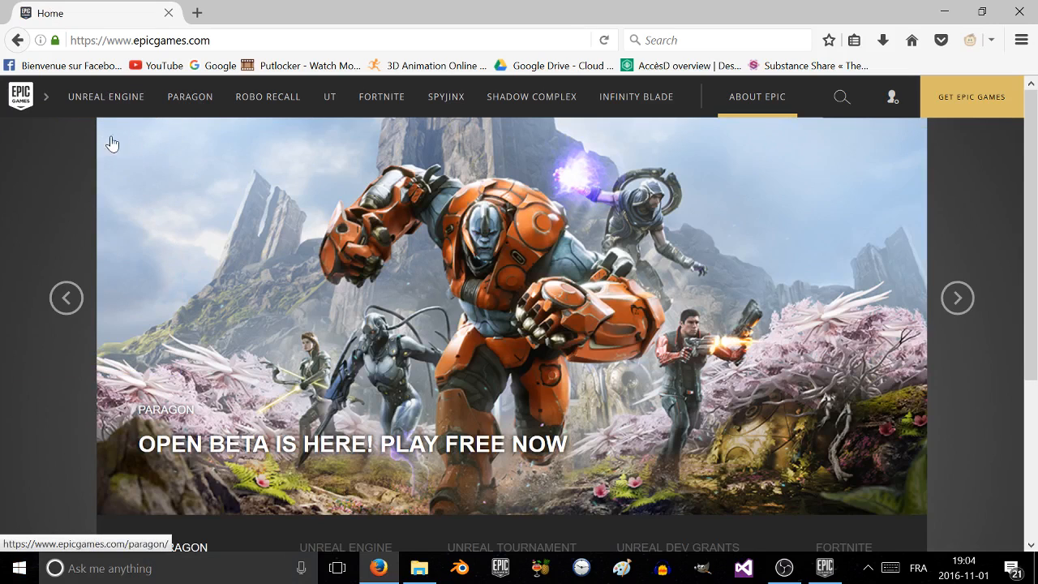
left_click(120, 94)
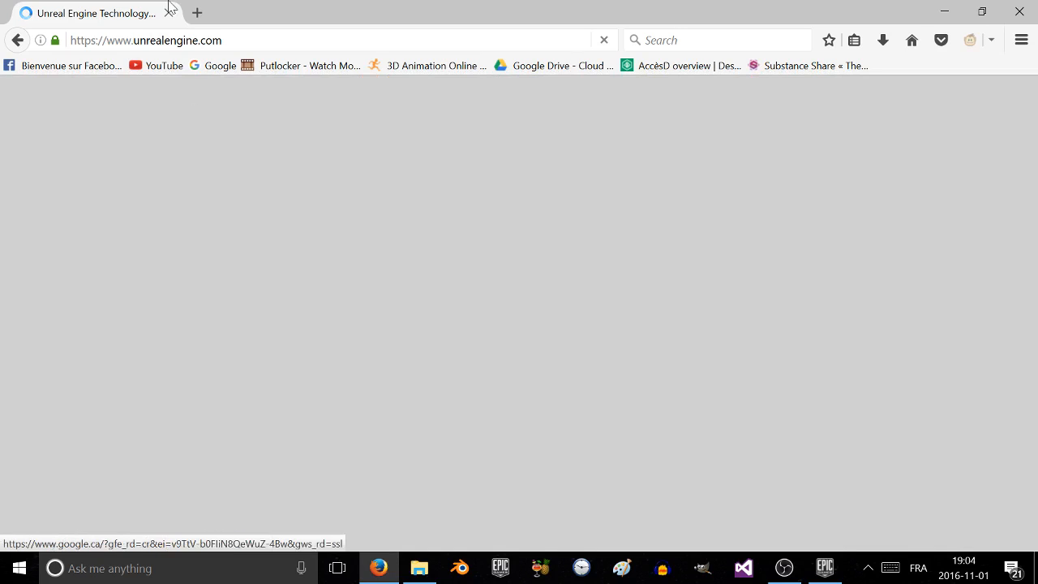
left_click(197, 12)
left_click(128, 17)
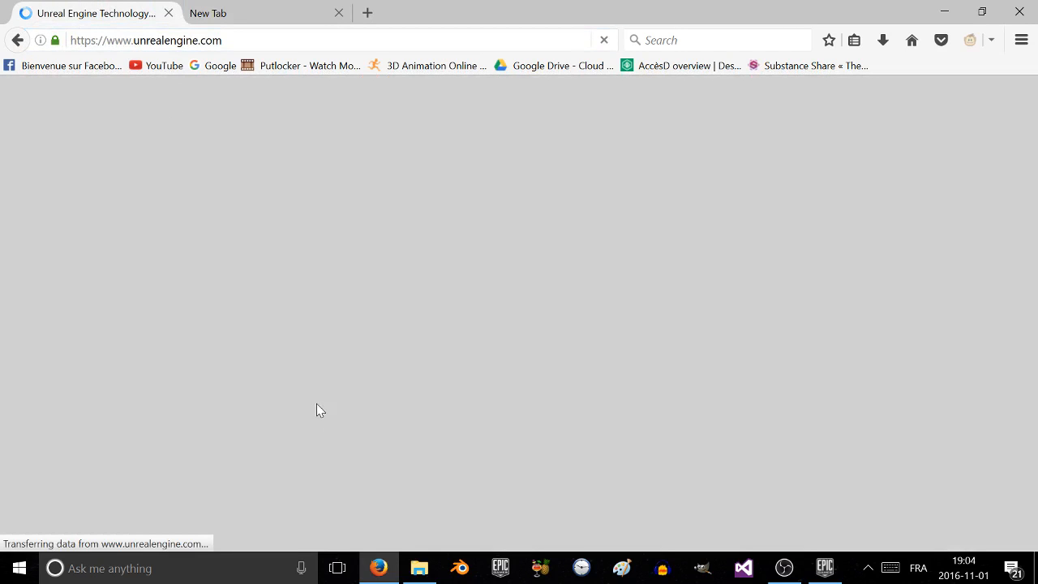
Step: Close the open File Explorer window while the Unreal Engine website loads
left_click(419, 567)
left_click(421, 562)
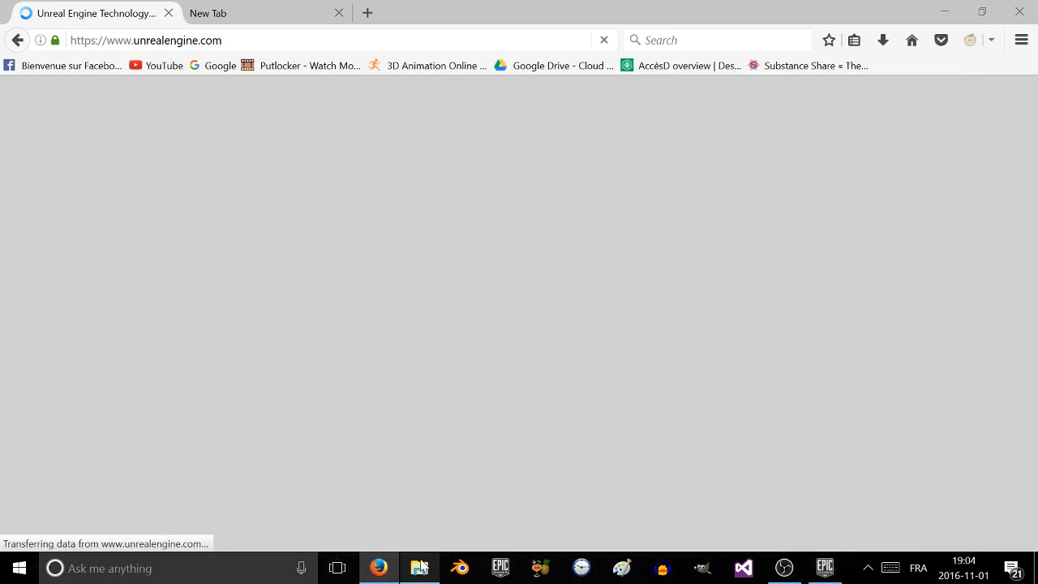
right_click(420, 562)
left_click(422, 542)
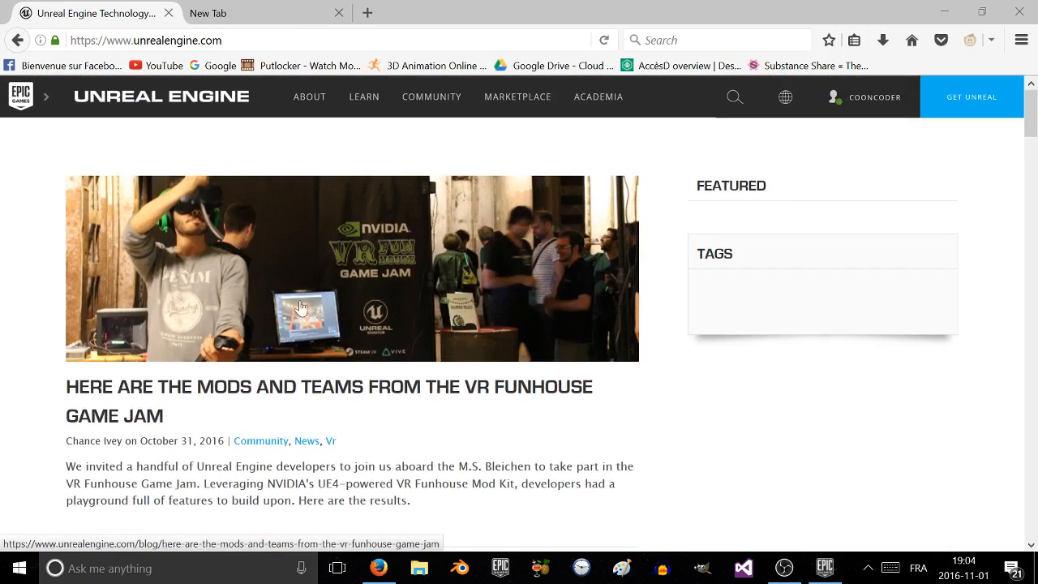
Step: Open the Get Unreal page, look over its download options and minimize the browser
left_click(976, 97)
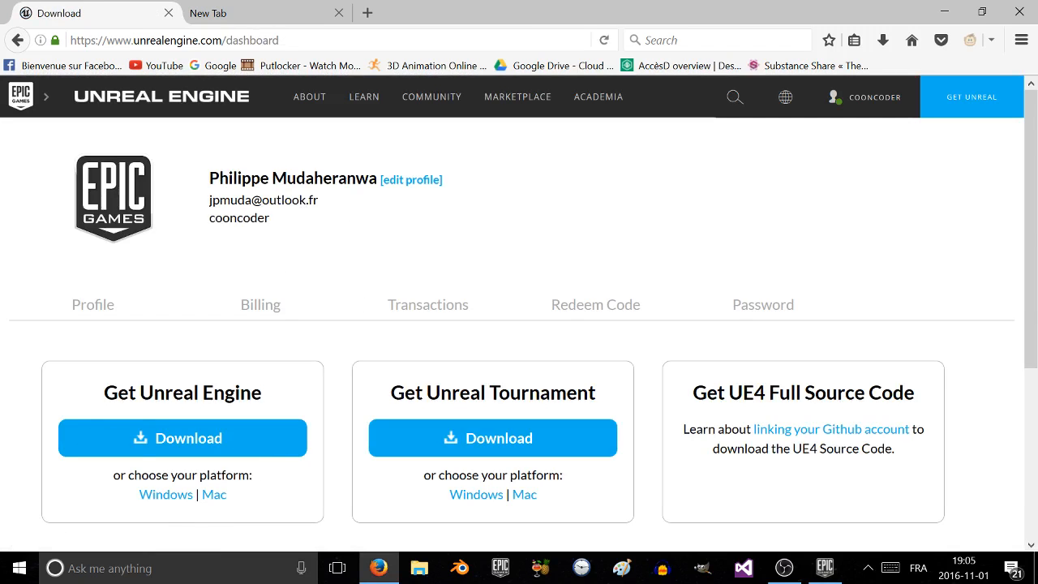
scroll(16, 332, "down", 2)
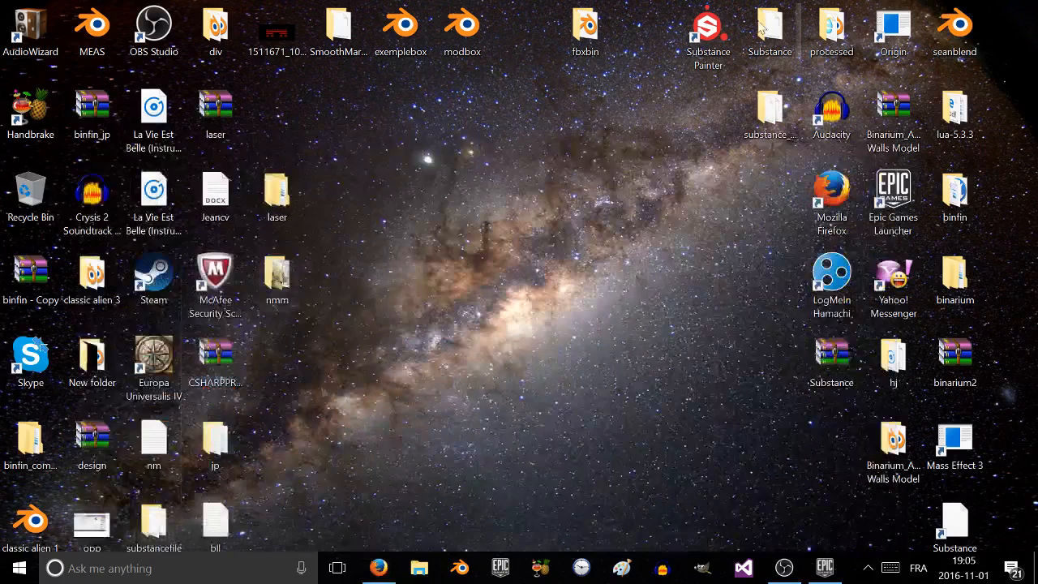
left_click(946, 13)
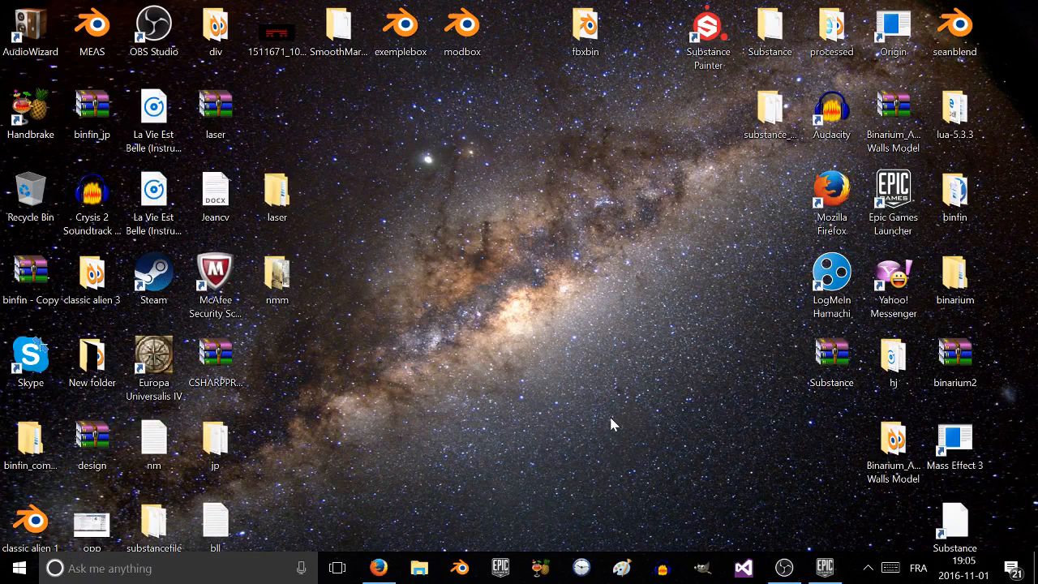
Step: Switch to the Epic Games Launcher, examine the library's engine versions, projects and vault, and minimize it
left_click(825, 567)
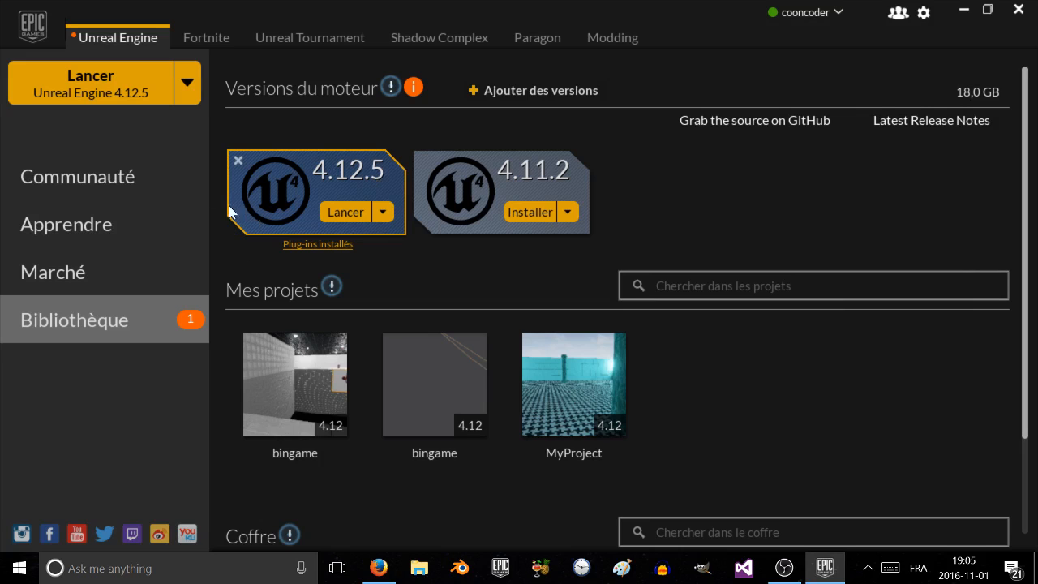
scroll(398, 350, "down", 1)
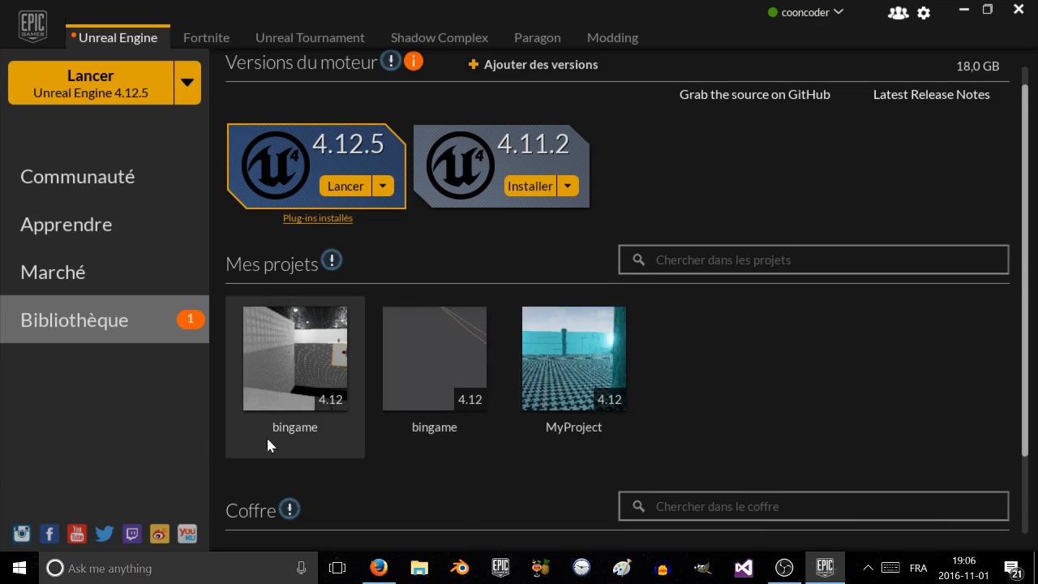
scroll(377, 391, "down", 1)
scroll(378, 392, "down", 3)
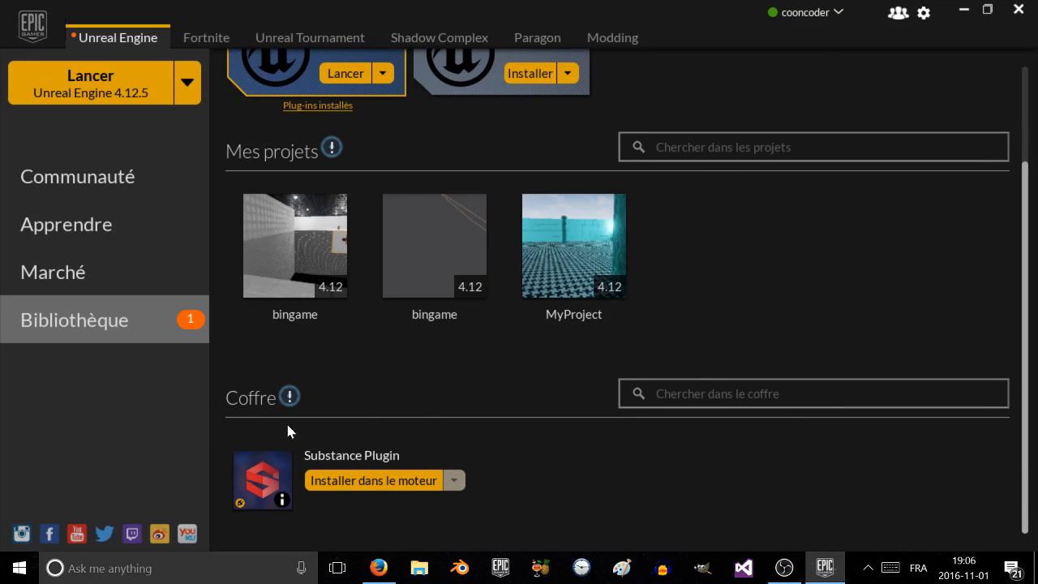
left_click(965, 10)
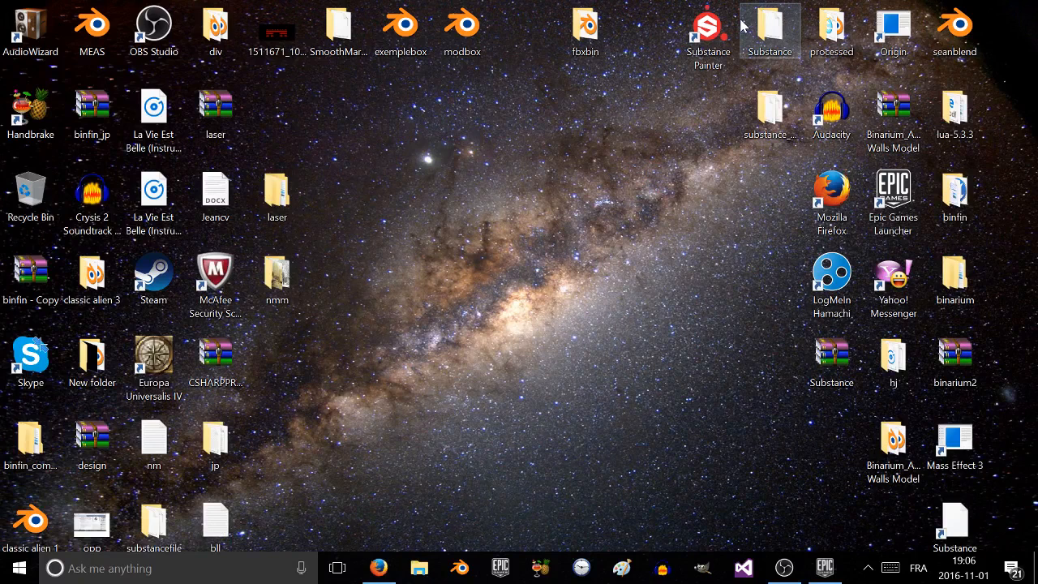
Step: Move the Substance Painter and Substance Designer 5 desktop shortcuts into the column below the Substance folders
left_click_drag(722, 28, 758, 203)
left_click(655, 173)
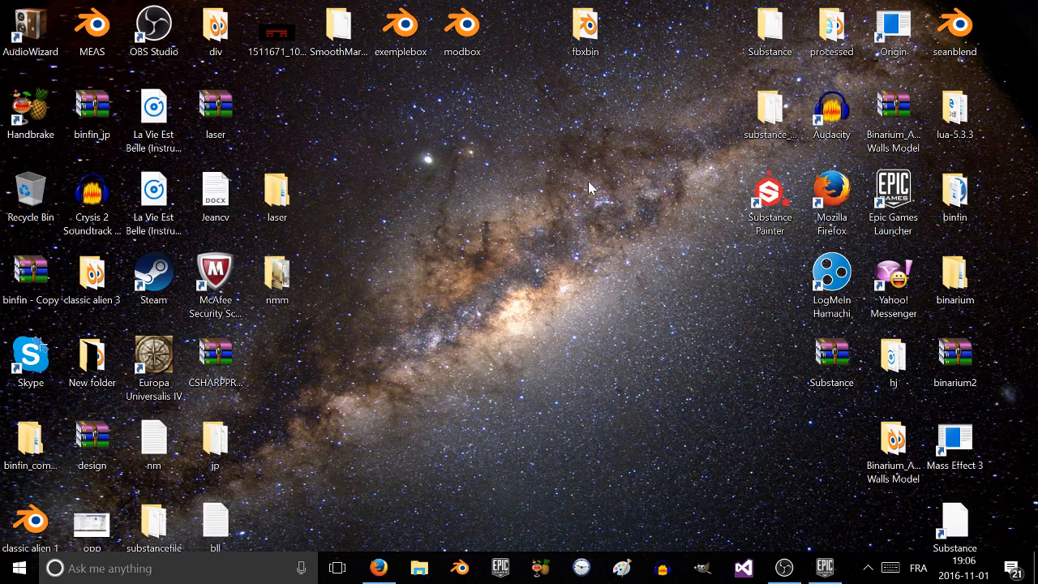
mouse_move(751, 209)
left_mouse_down()
mouse_move(722, 217)
mouse_move(756, 212)
left_mouse_up()
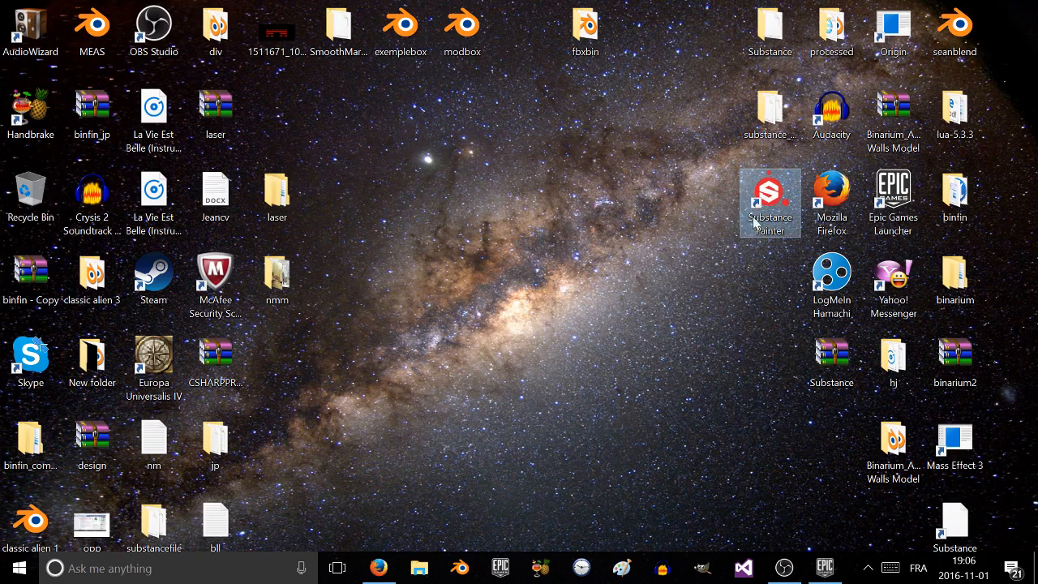
mouse_move(955, 523)
left_mouse_down()
mouse_move(751, 386)
mouse_move(771, 243)
mouse_move(767, 284)
left_mouse_up()
left_click(556, 302)
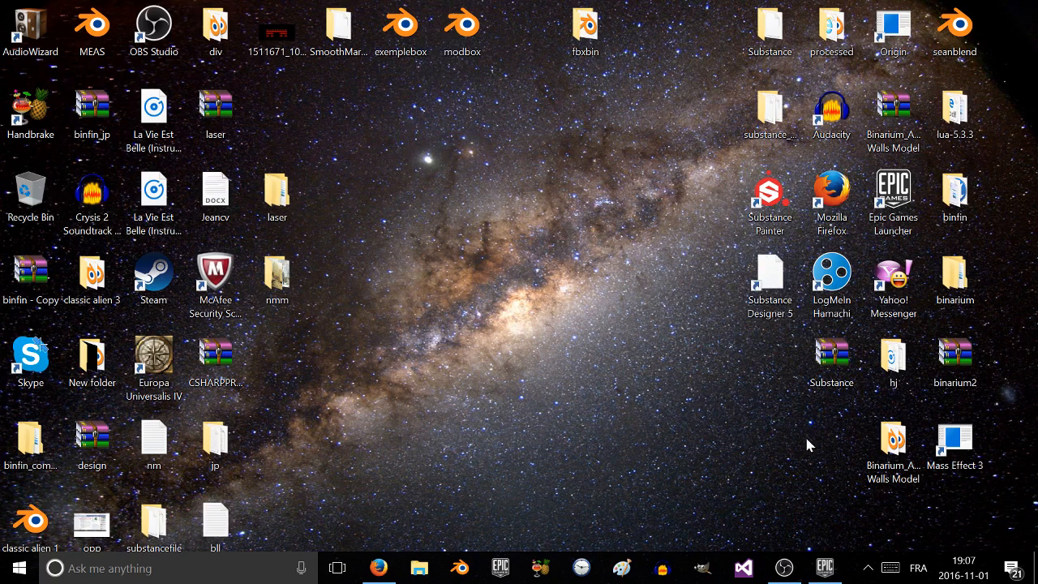
Step: Return to the Epic Games Launcher and view Unreal Engine's Communauté and Marché pages
left_click(825, 568)
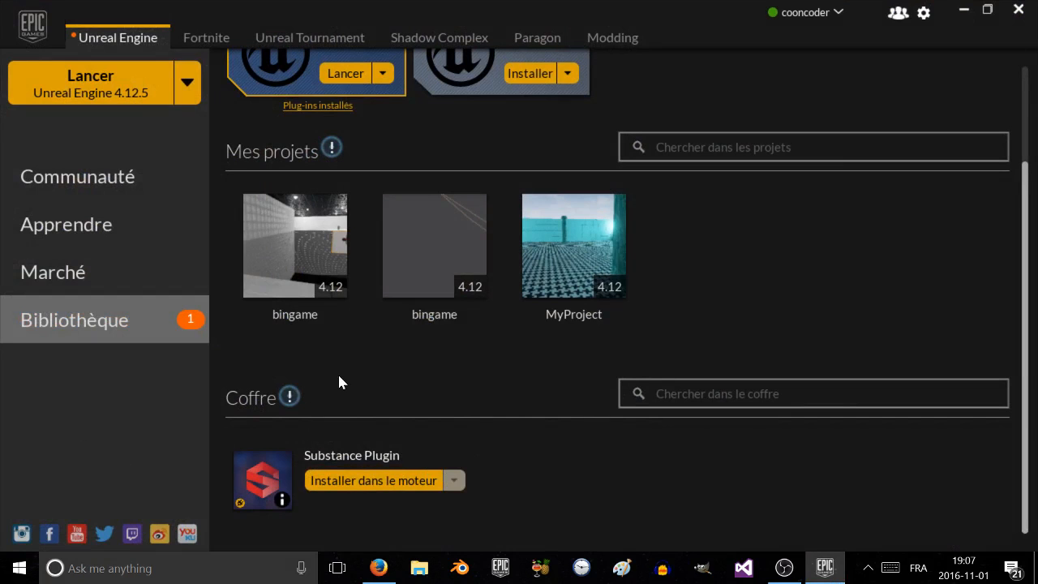
left_click(78, 194)
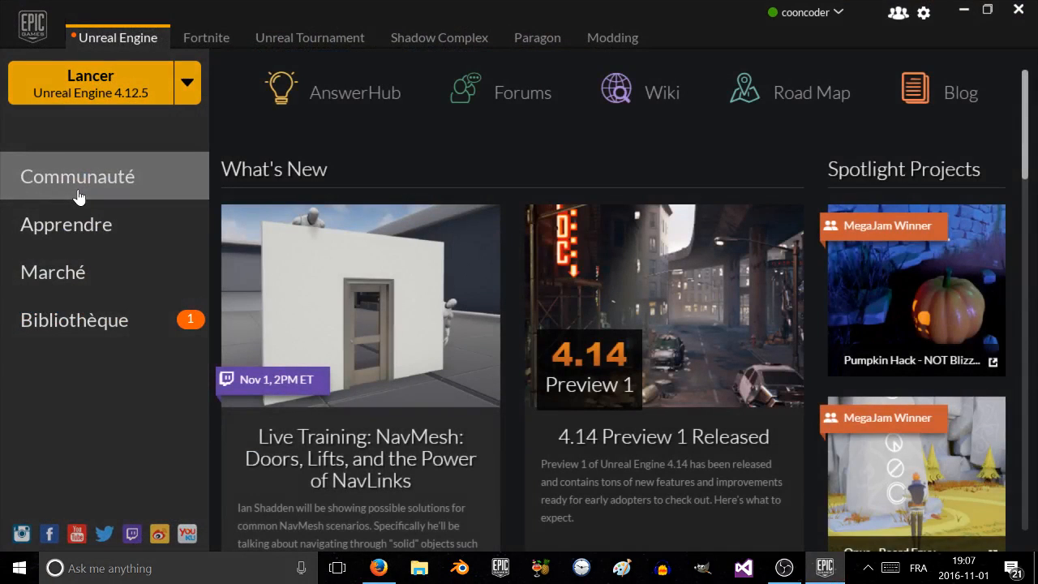
left_click(121, 274)
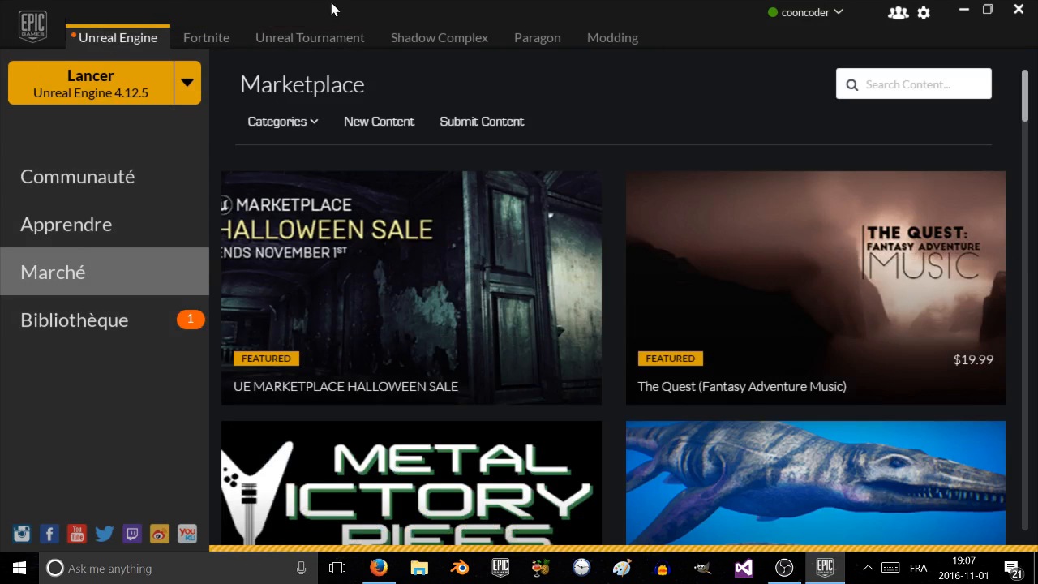
Step: Look through the Fortnite, Unreal Tournament, Shadow Complex, Paragon and Modding sections, and browse the Unreal Engine marketplace's featured content
left_click(208, 36)
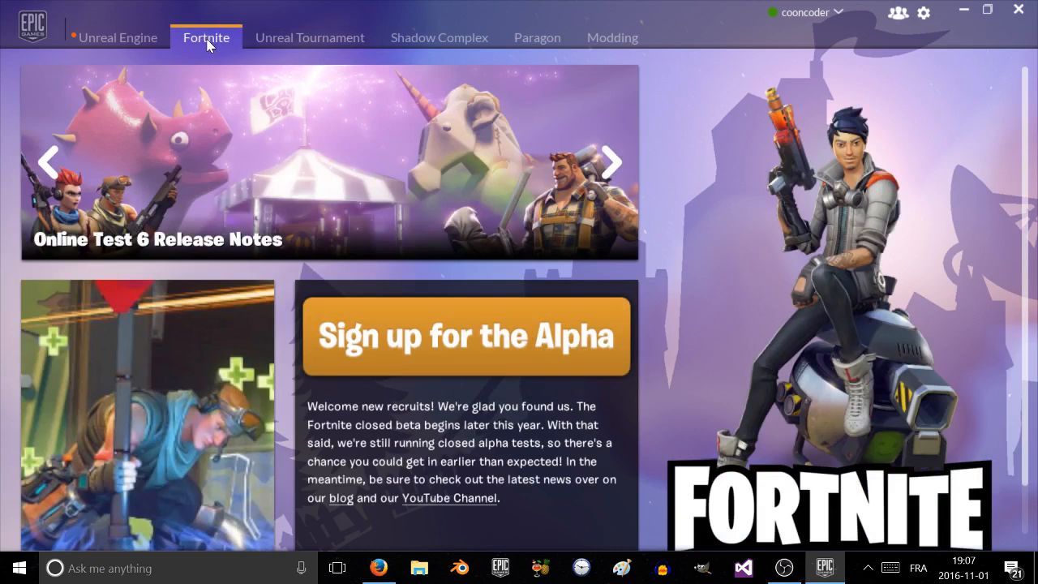
left_click(278, 29)
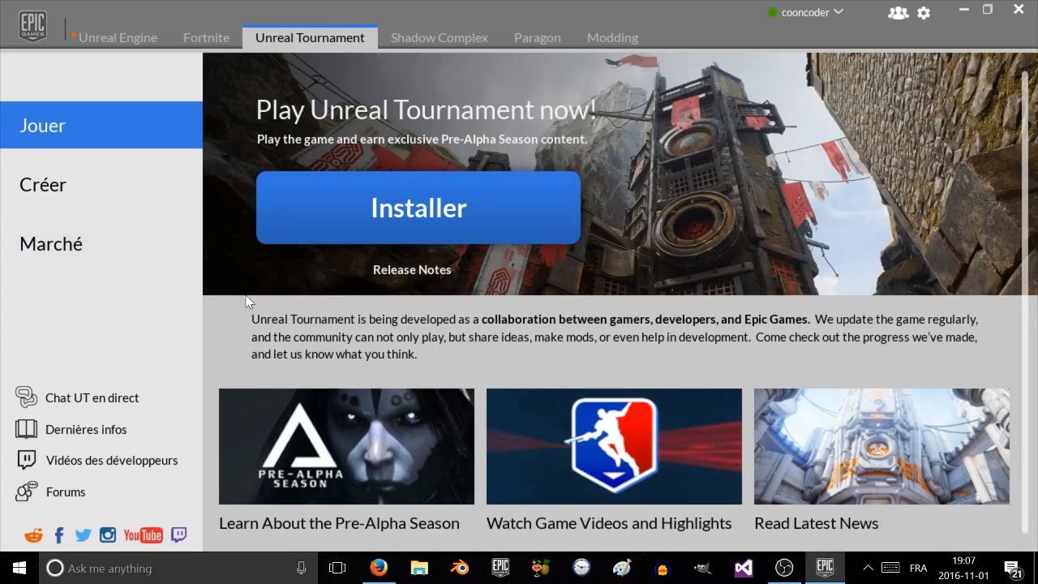
left_click(438, 37)
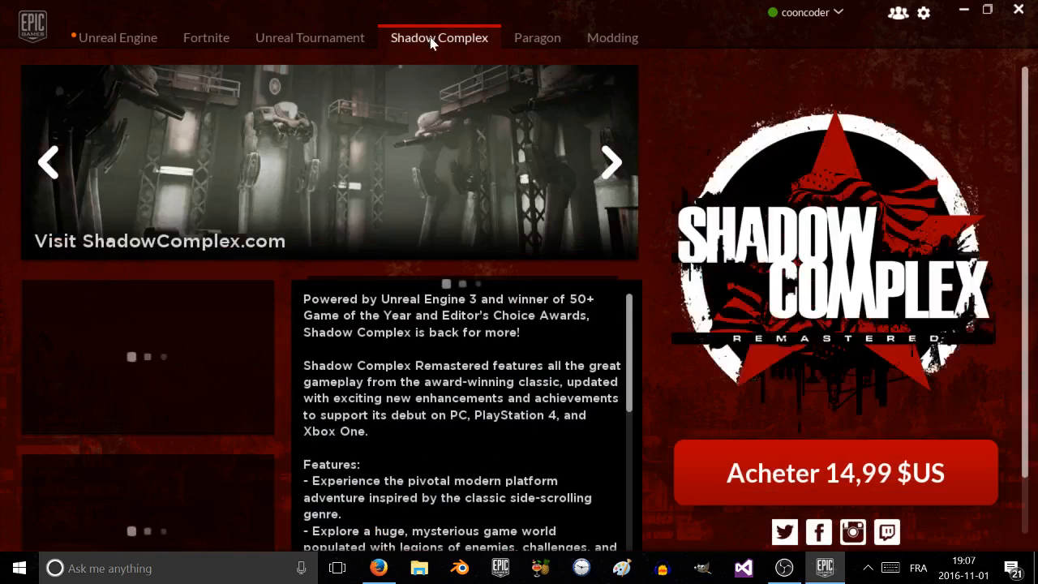
left_click(538, 37)
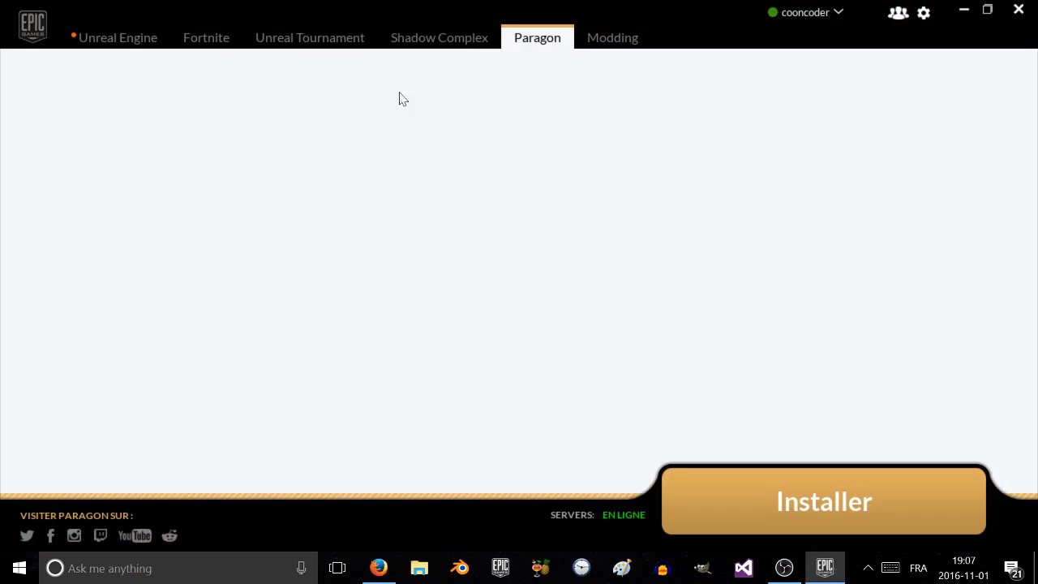
left_click(610, 38)
left_click(115, 38)
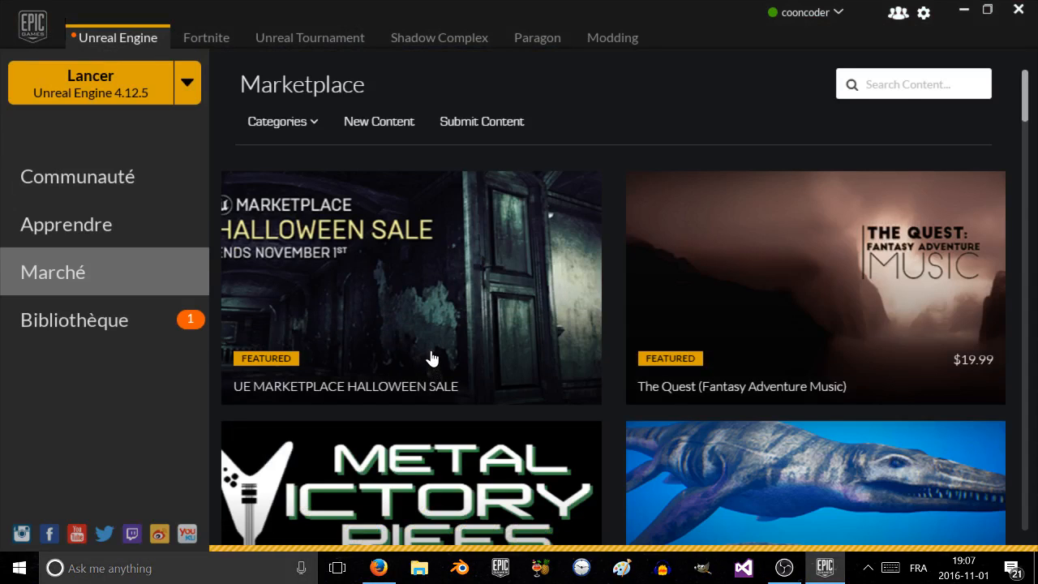
scroll(272, 398, "down", 7)
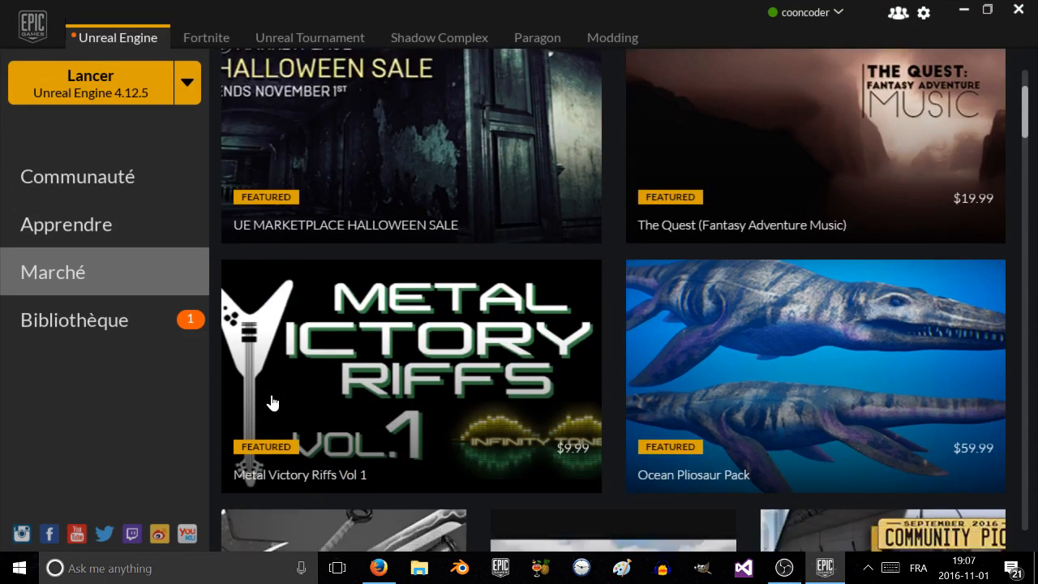
scroll(317, 390, "up", 7)
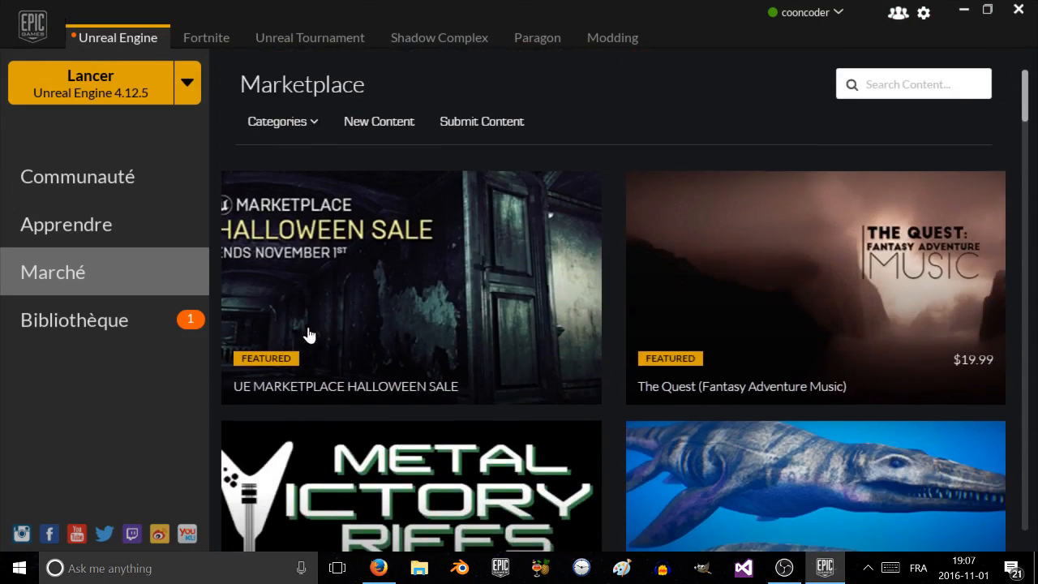
Step: Launch Unreal Engine 4.12.5 and bring the Unreal Editor to the front
left_click(42, 90)
left_click(290, 133)
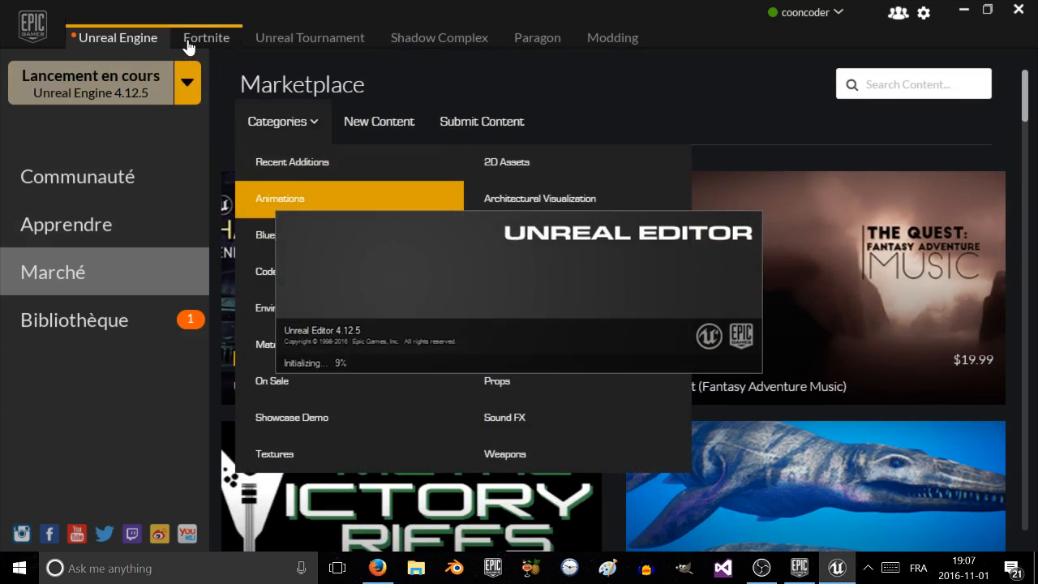
left_click(188, 41)
left_click(122, 42)
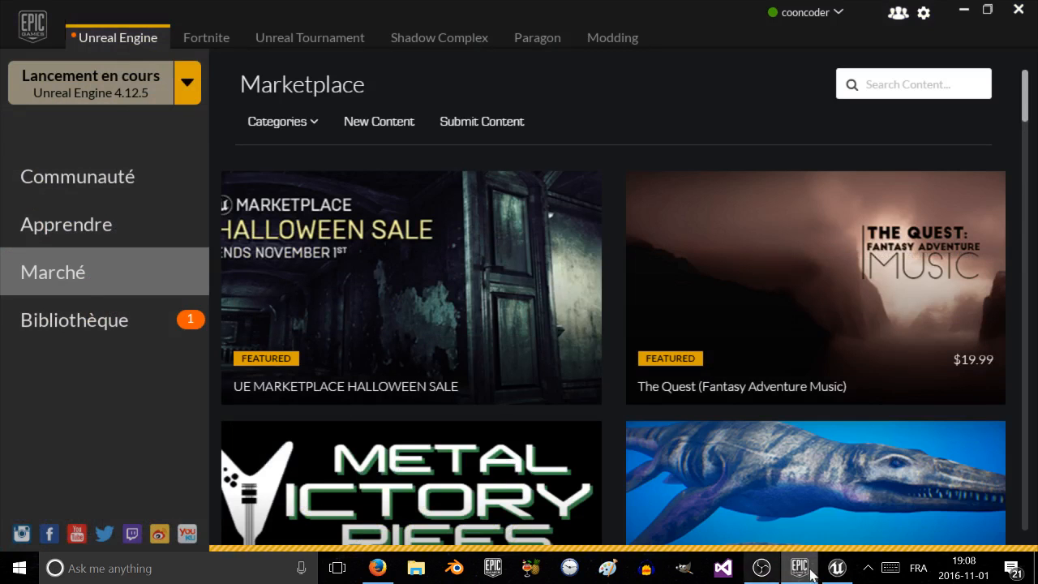
left_click(838, 572)
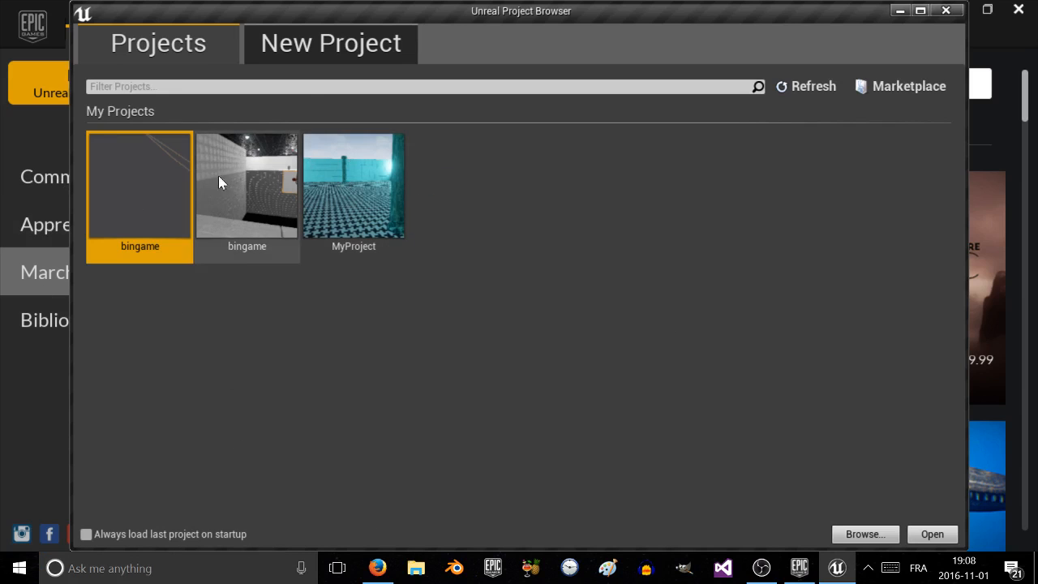
Step: Open the new project setup and preview the First Person, Flying, Puzzle and Rolling Blueprint templates
left_click(329, 65)
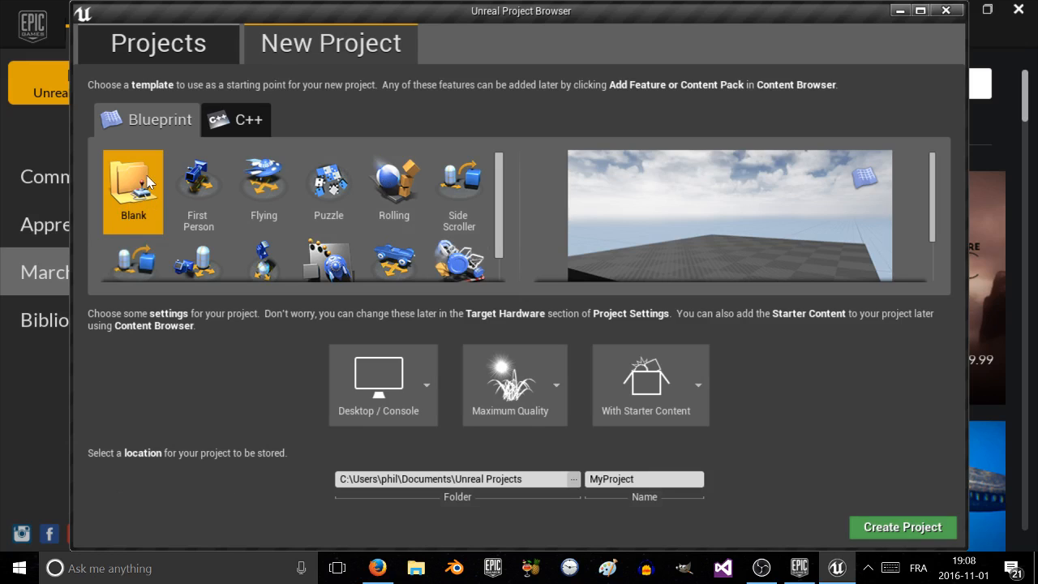
left_click(193, 192)
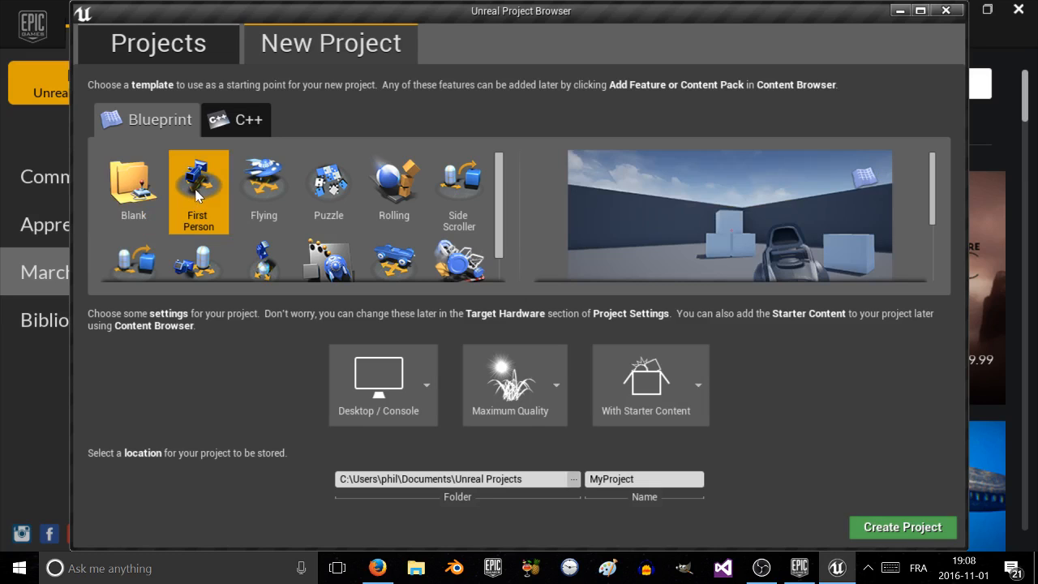
left_click(272, 190)
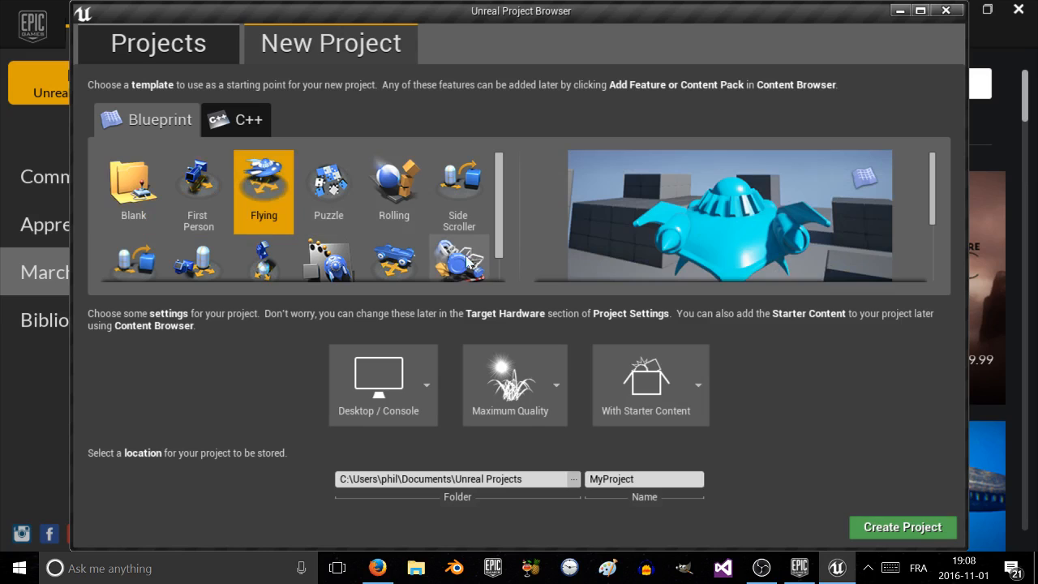
scroll(501, 252, "down", 1)
scroll(501, 253, "up", 1)
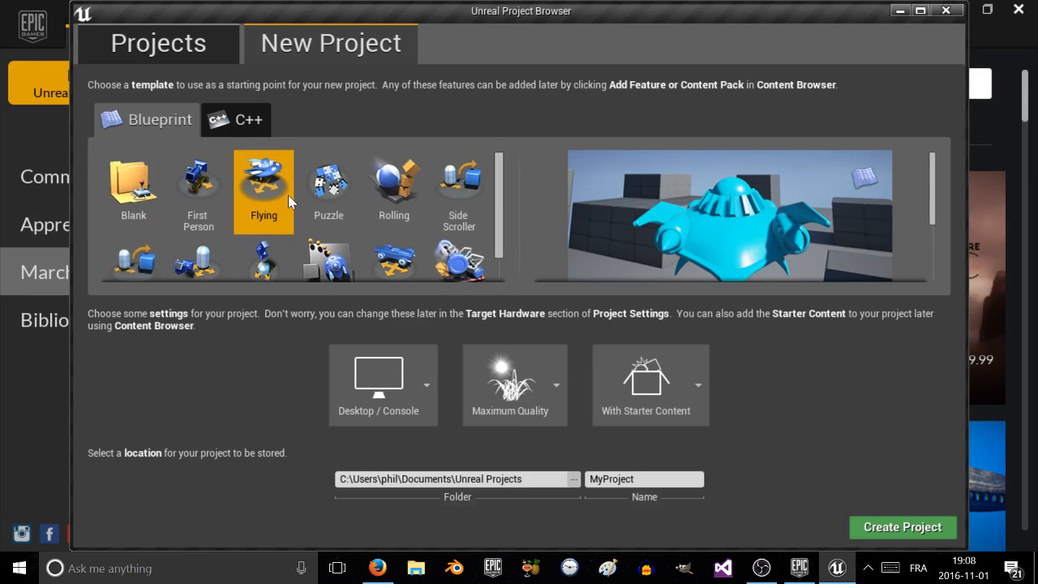
left_click(322, 182)
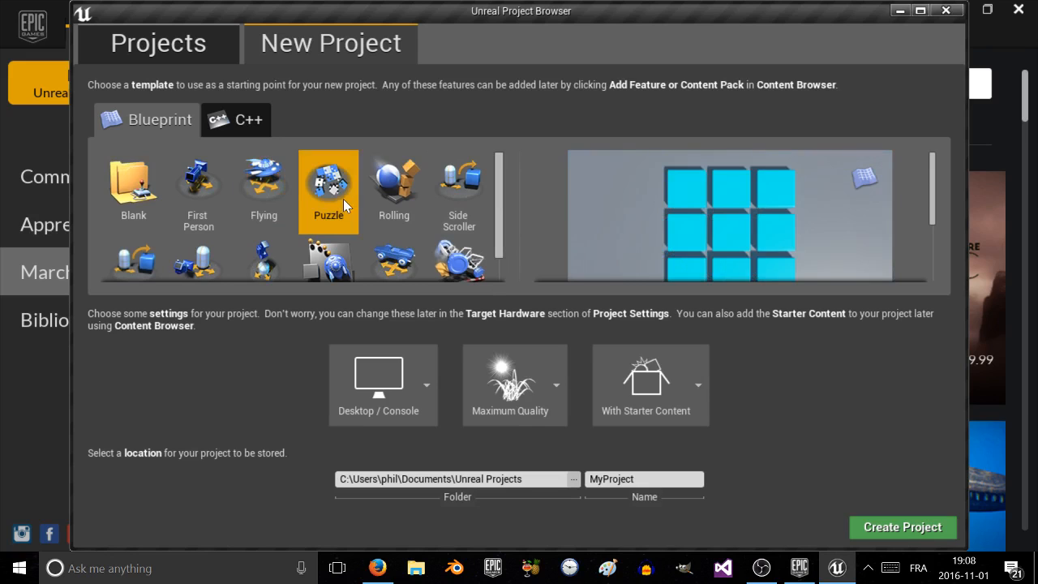
left_click(375, 192)
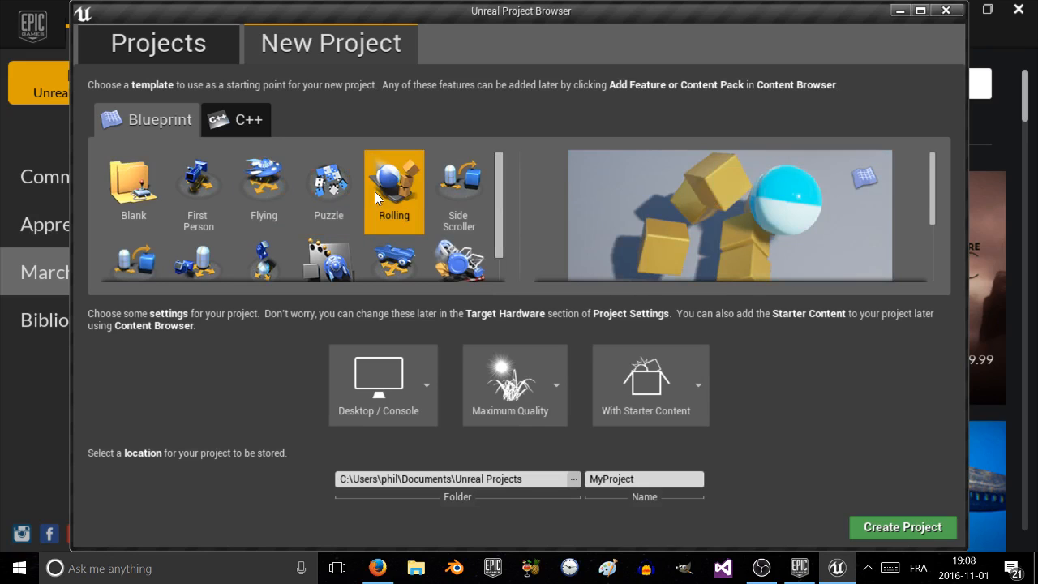
scroll(375, 192, "down", 1)
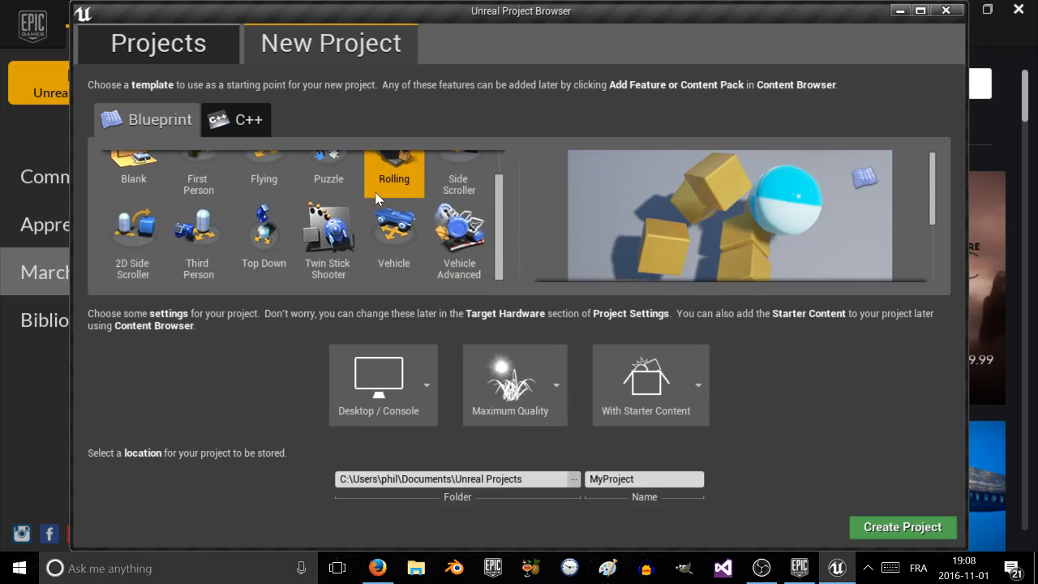
scroll(256, 233, "up", 1)
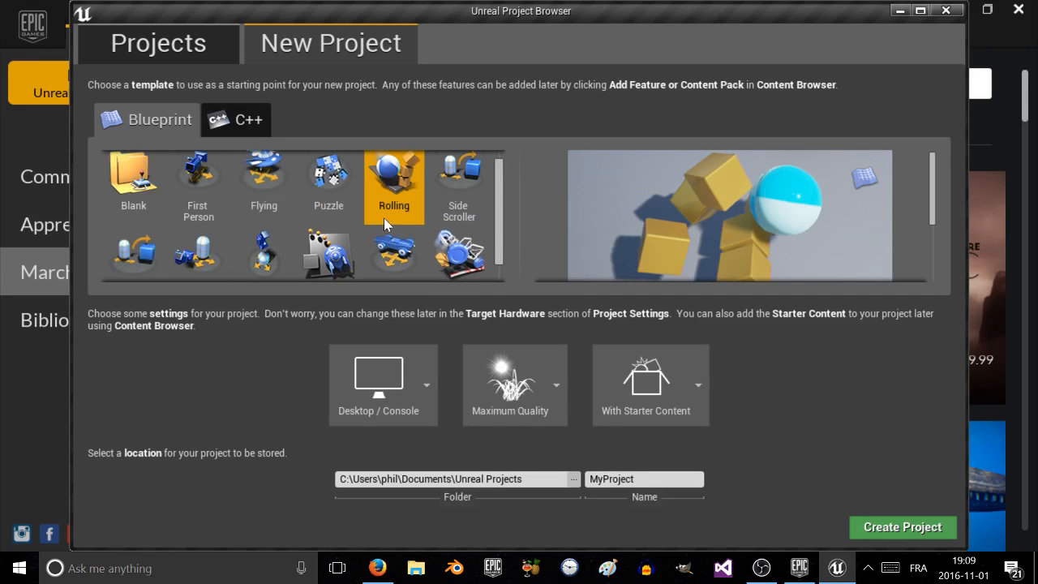
Step: Preview the Side Scroller, 2D Side Scroller, Third Person and Top Down Blueprint templates
left_click(459, 172)
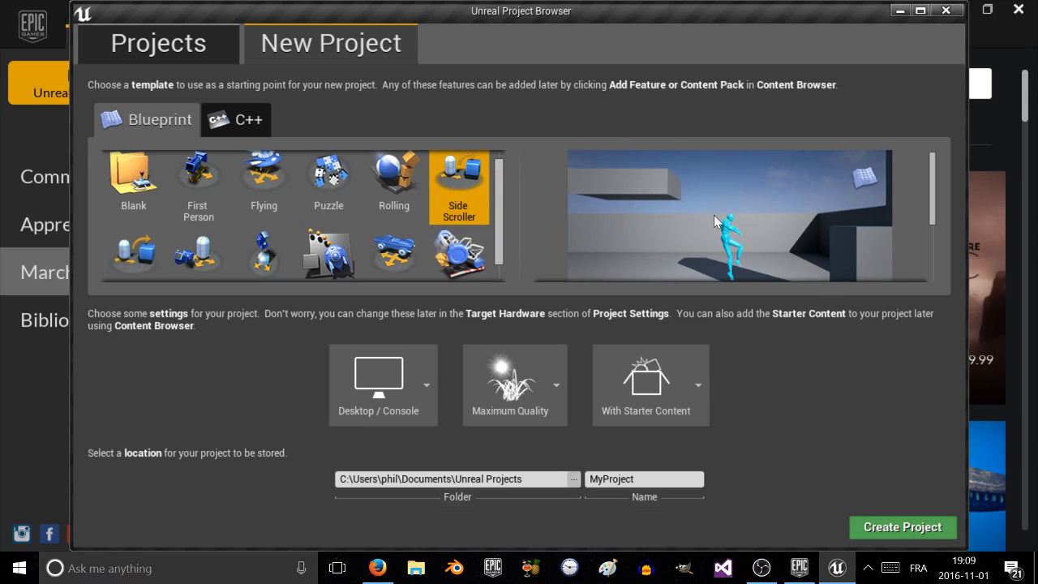
scroll(285, 213, "down", 1)
left_click(145, 246)
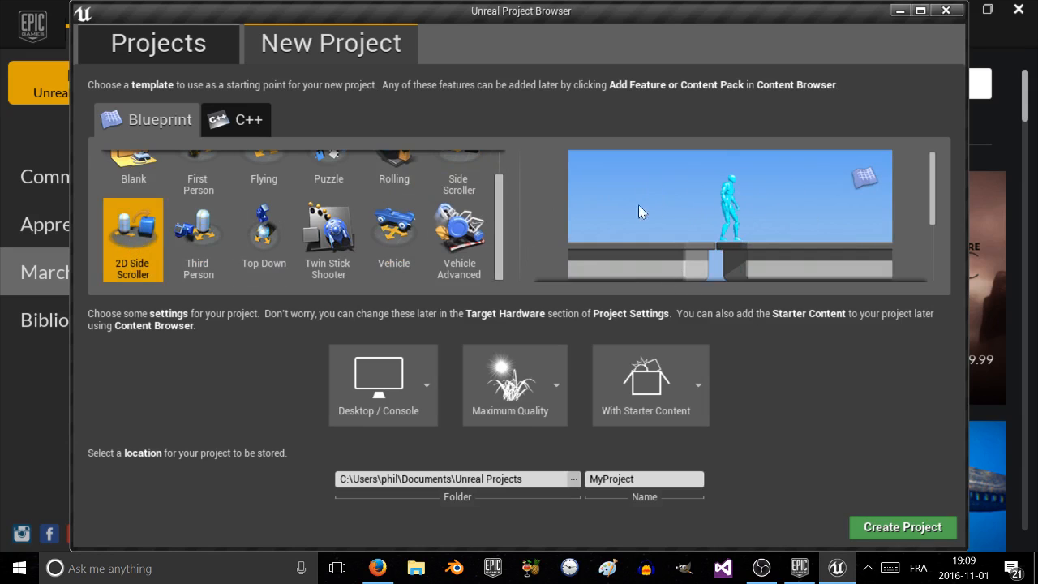
left_click(195, 272)
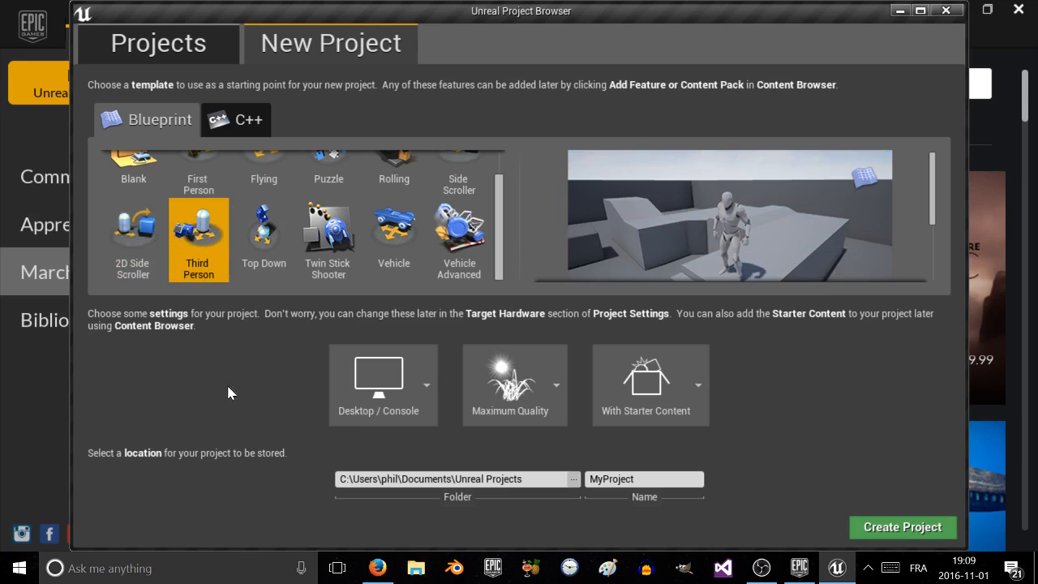
left_click(265, 244)
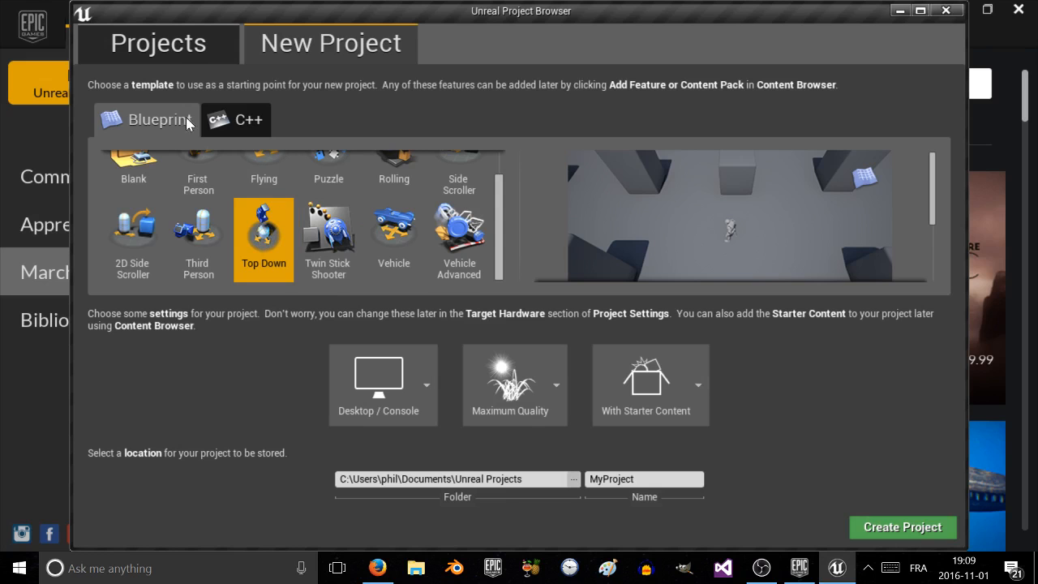
Step: View the existing projects in the project browser and in the Epic Games Launcher's Bibliothèque page, and return to the project browser
left_click(166, 47)
left_click(799, 568)
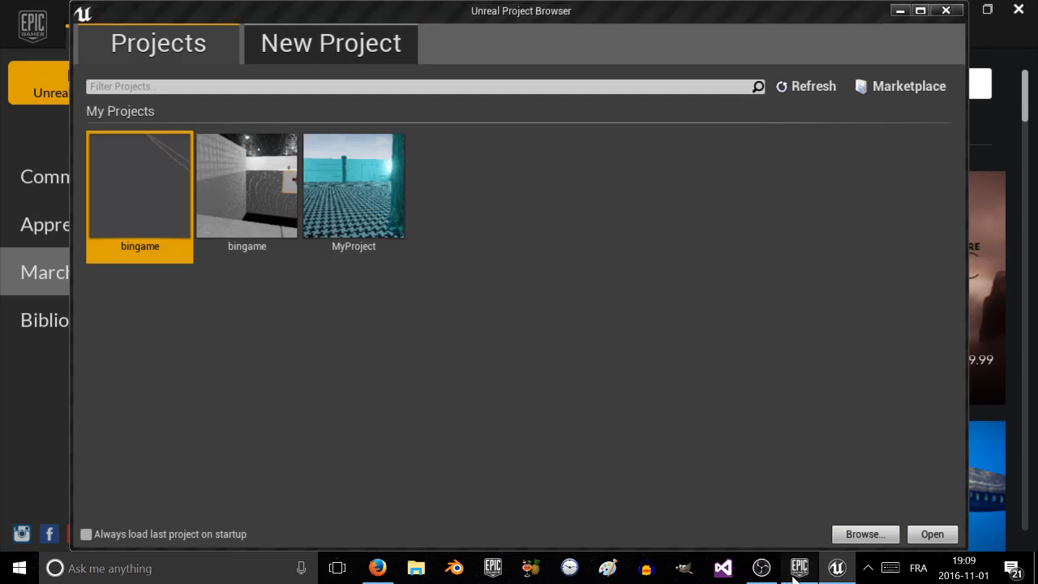
scroll(348, 381, "down", 6)
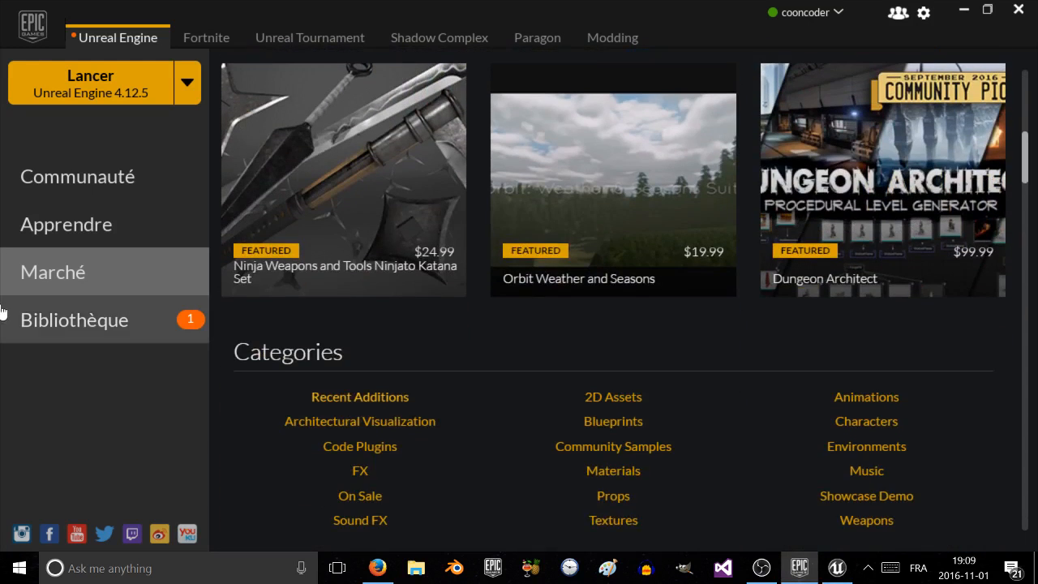
left_click(102, 337)
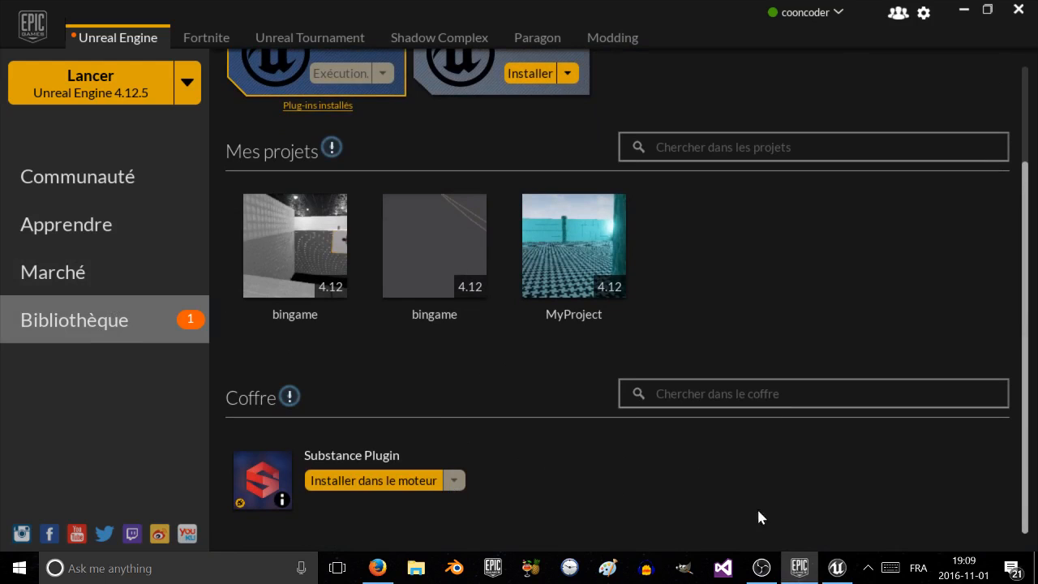
left_click(837, 568)
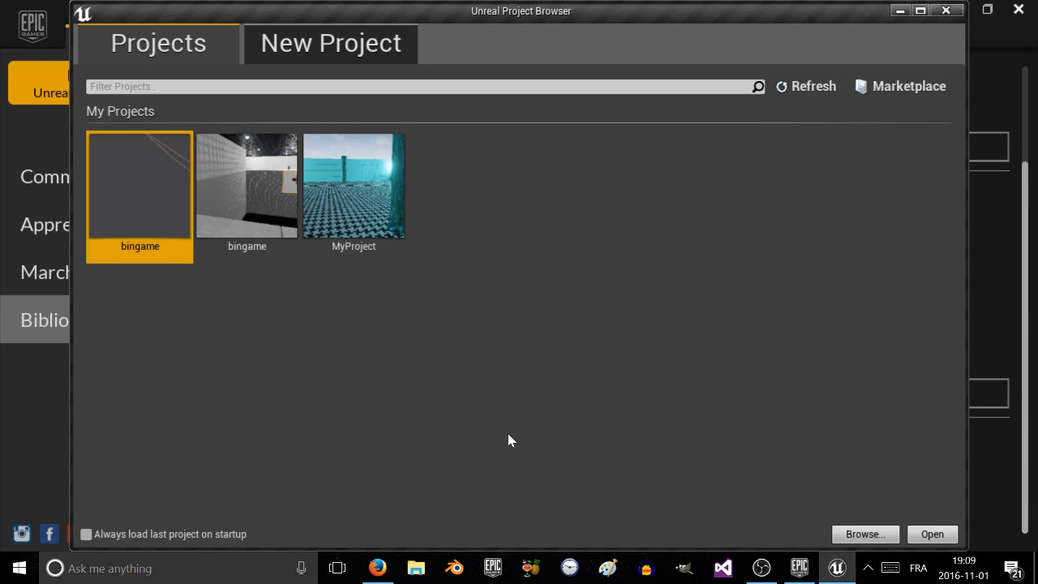
Step: Reopen the new project templates and preview the Vehicle, Flying and Vehicle Advanced Blueprint templates
left_click(324, 49)
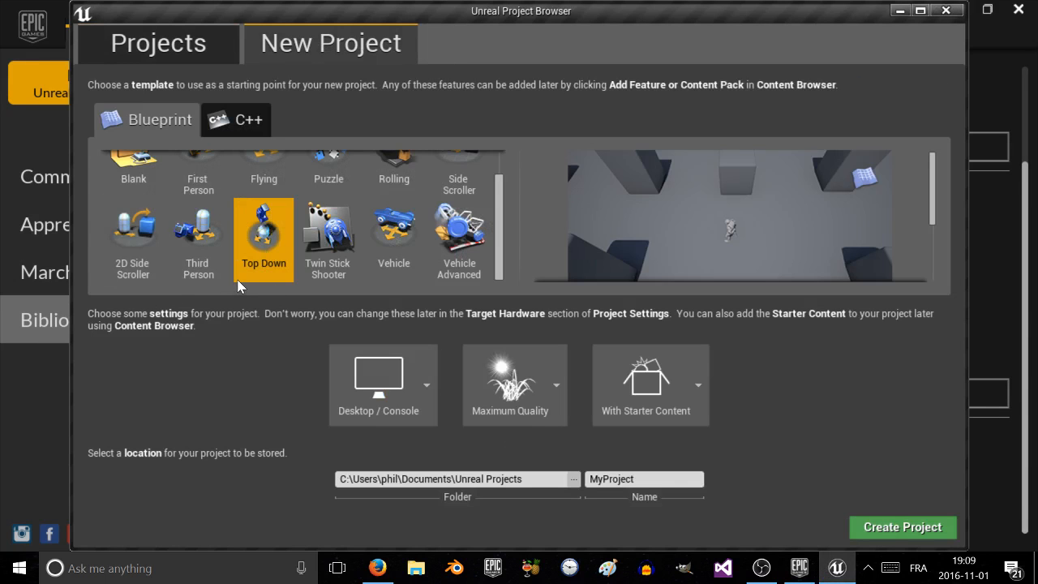
left_click(414, 242)
scroll(410, 251, "up", 1)
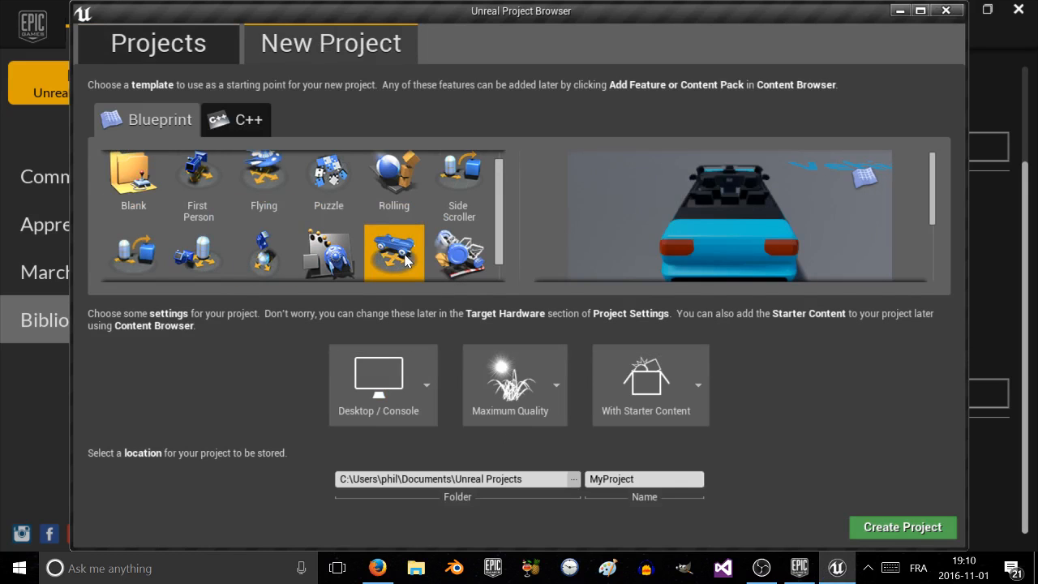
left_click(268, 166)
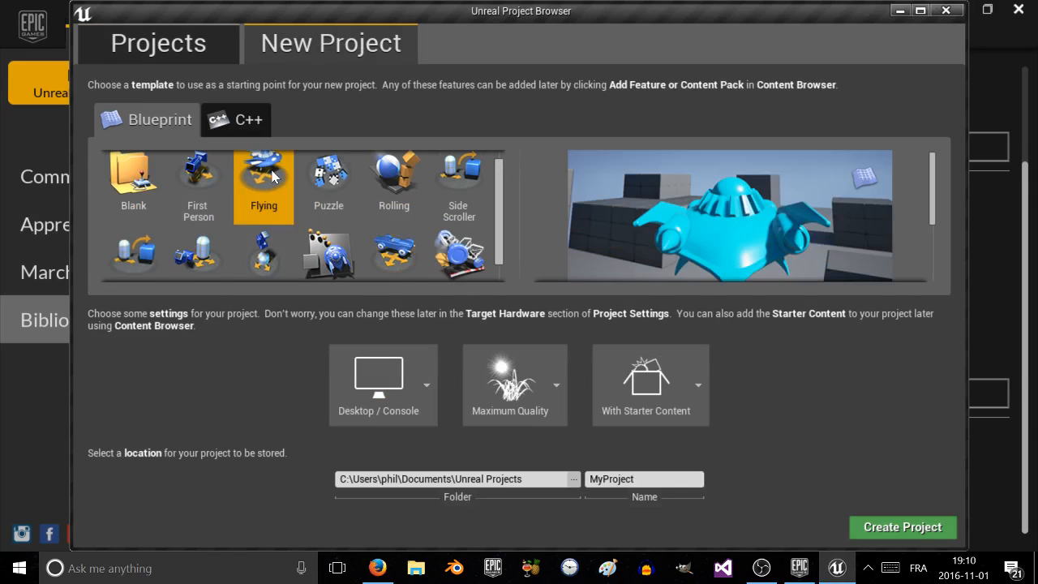
scroll(276, 187, "down", 1)
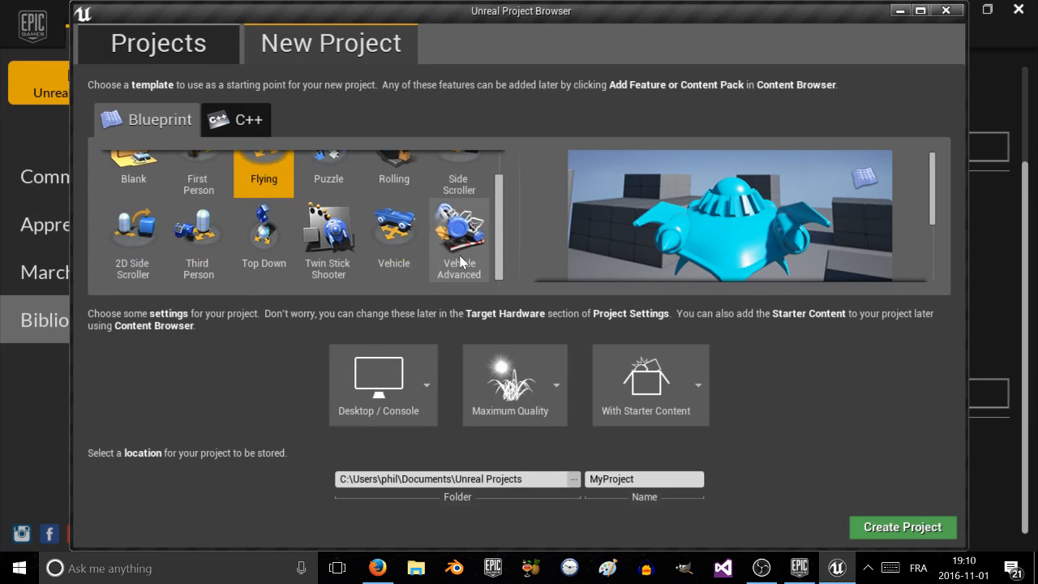
left_click(449, 219)
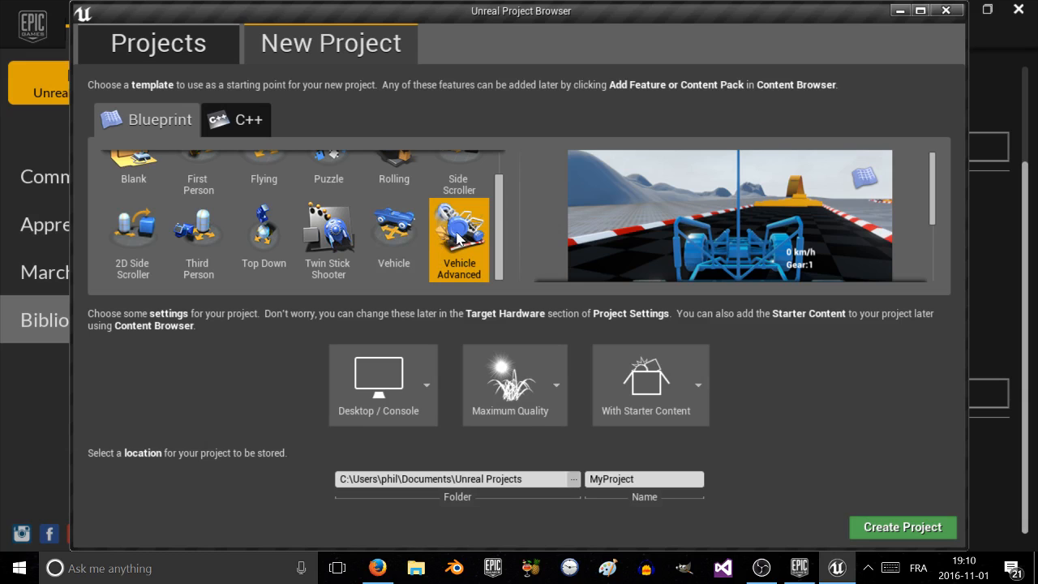
left_click(398, 240)
left_click(437, 237)
Step: Look at the C++ templates, return to the Blueprint templates and maximize the project browser window
left_click(219, 122)
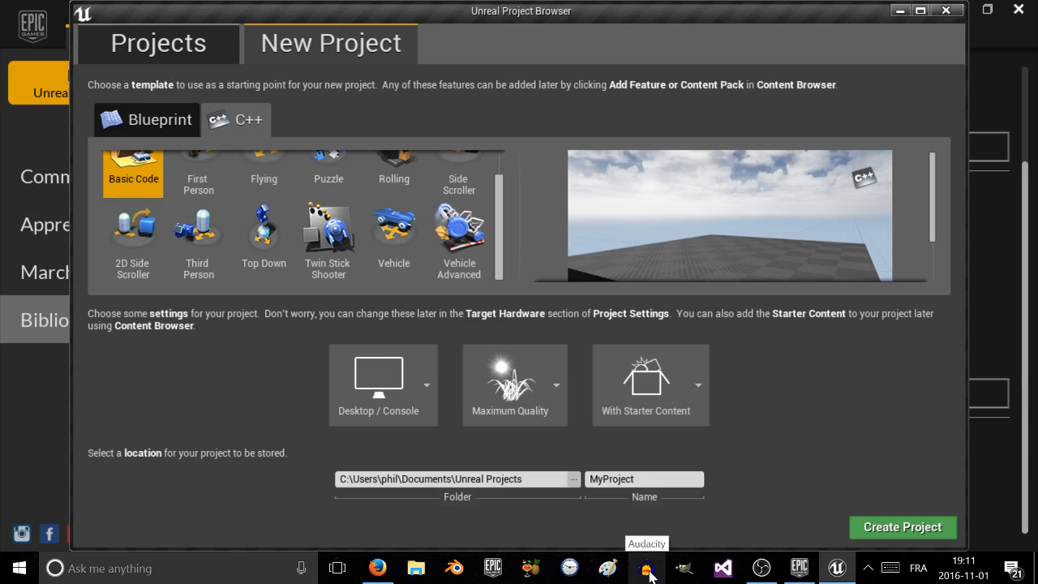
left_click(148, 119)
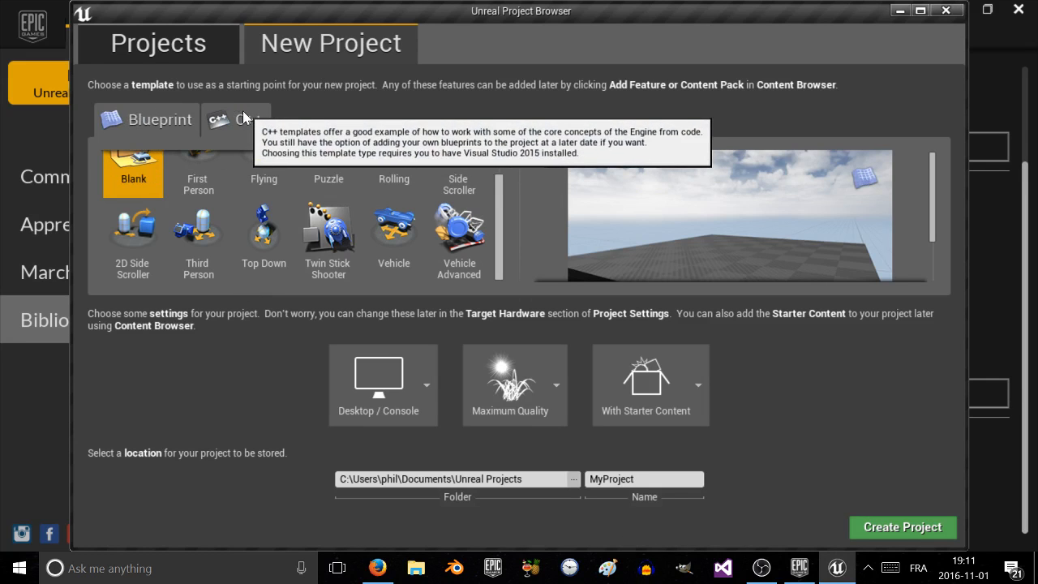
left_click(920, 11)
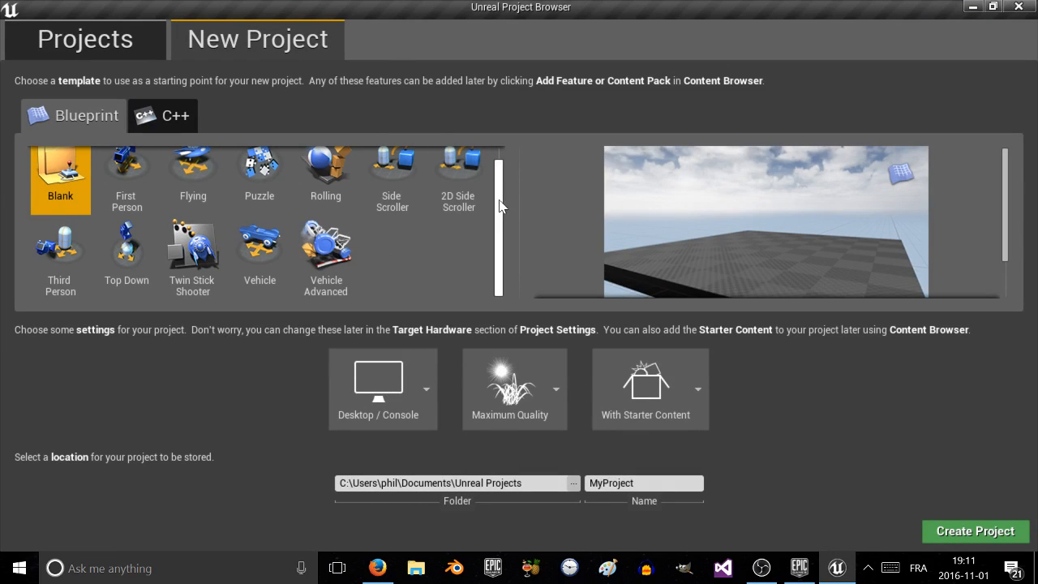
Step: Select the Third Person Blueprint template and name the project Tutorielutube
mouse_move(498, 197)
left_mouse_down()
mouse_move(497, 178)
mouse_move(499, 216)
left_mouse_up()
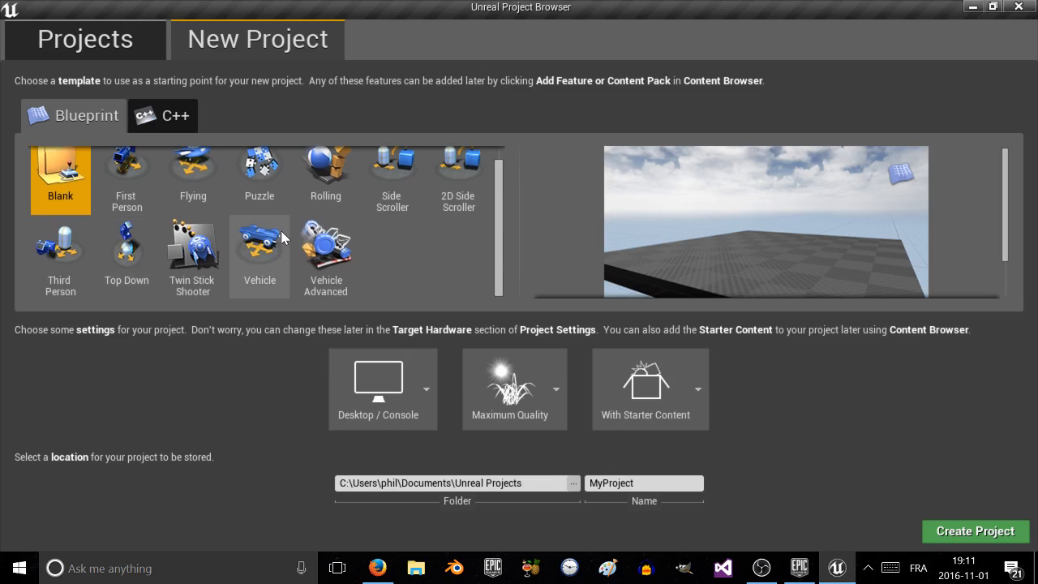
scroll(282, 239, "up", 1)
left_click(71, 262)
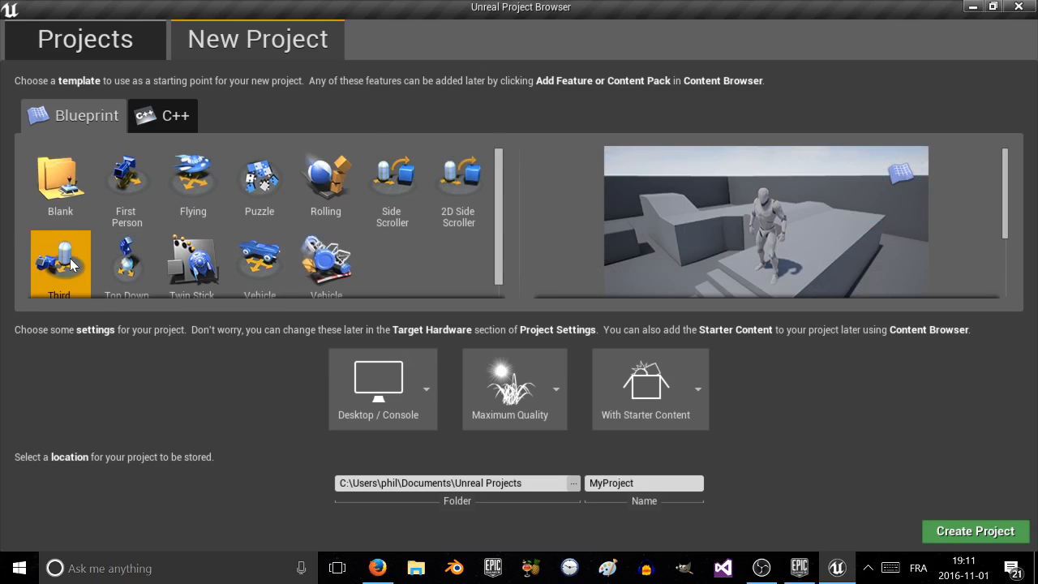
scroll(72, 264, "down", 1)
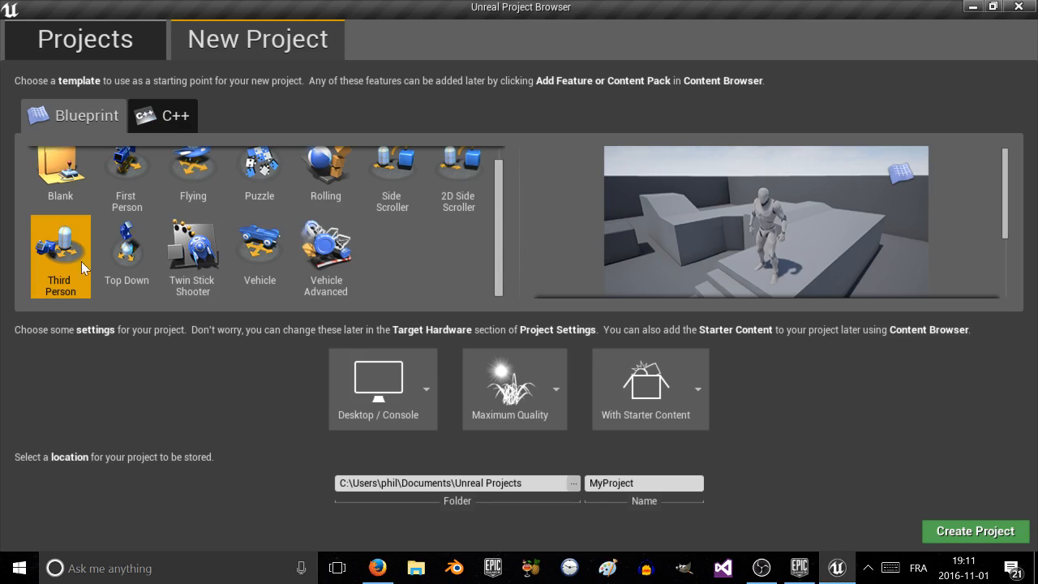
left_click(590, 483)
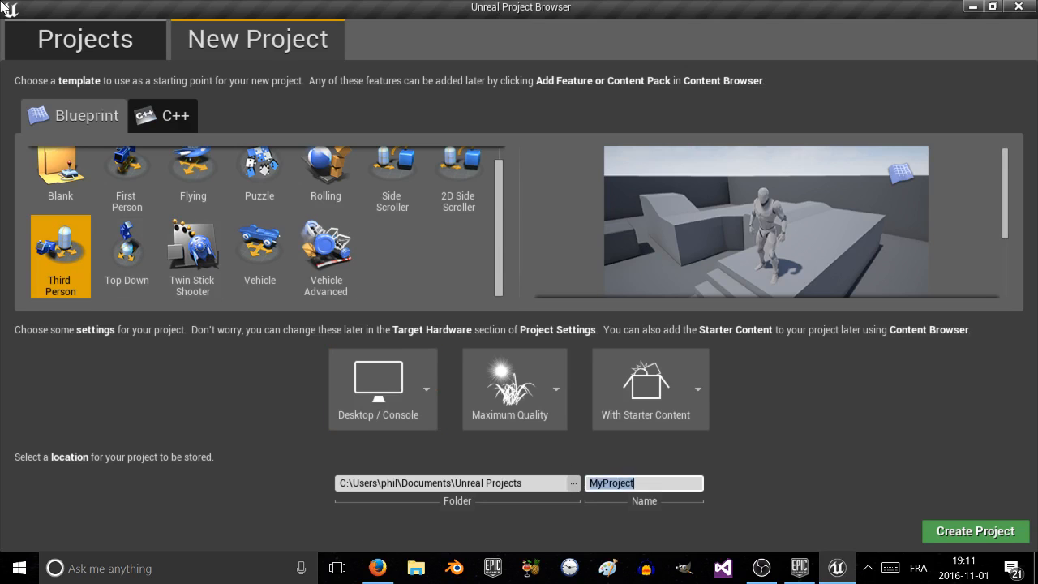
type("Tutorielutube")
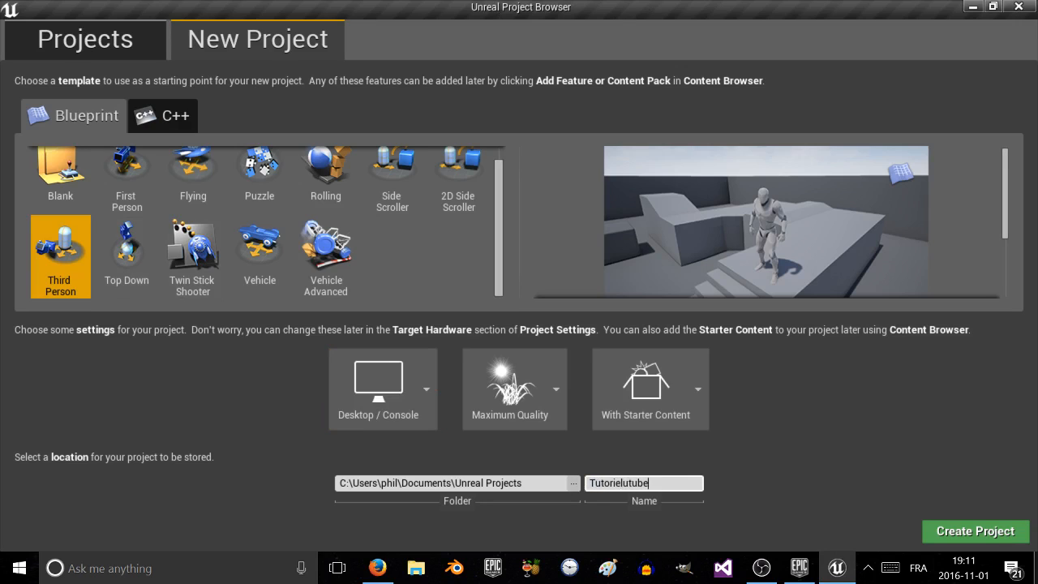
Step: Browse the available folders and drives for a project location, and leave the folder selection without choosing one
left_click(574, 483)
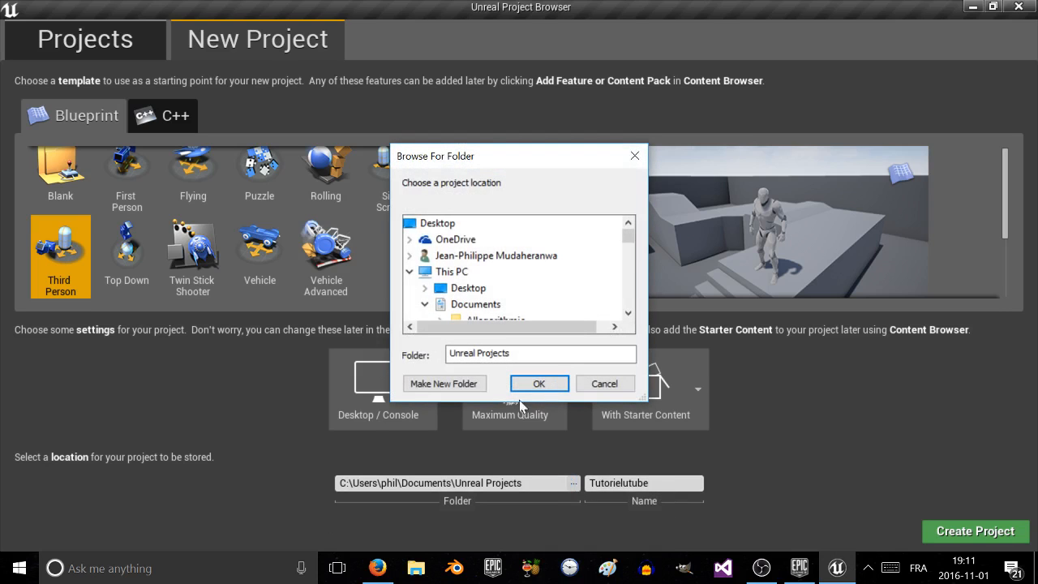
left_click(601, 383)
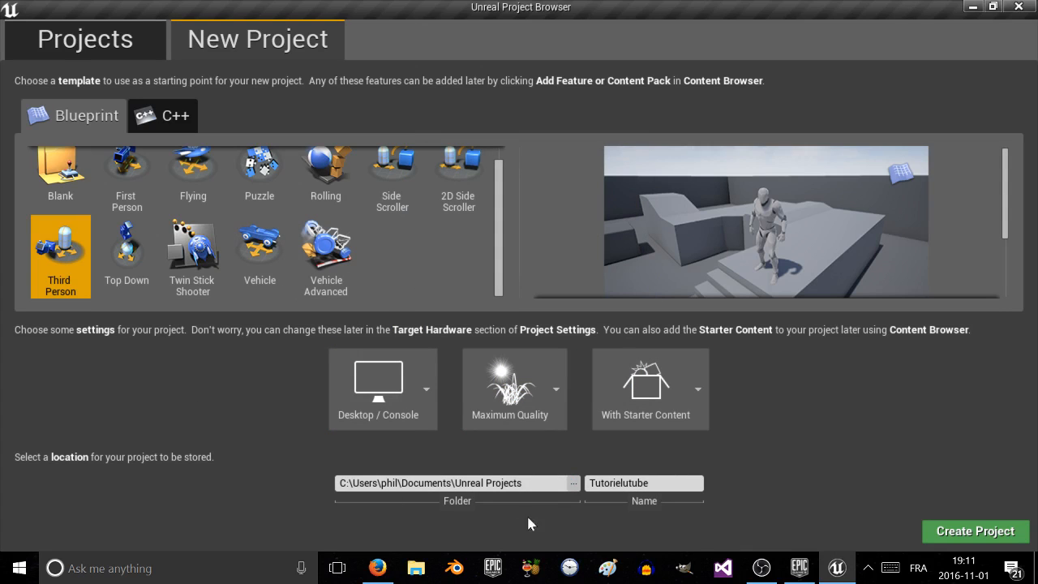
left_click(573, 482)
scroll(479, 276, "down", 4)
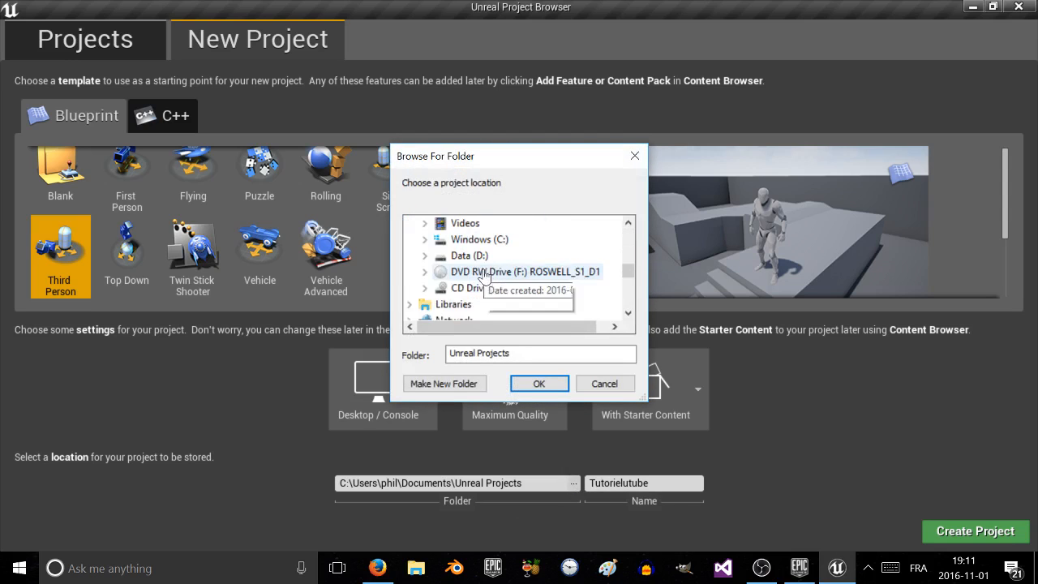
scroll(490, 288, "up", 6)
scroll(490, 288, "down", 6)
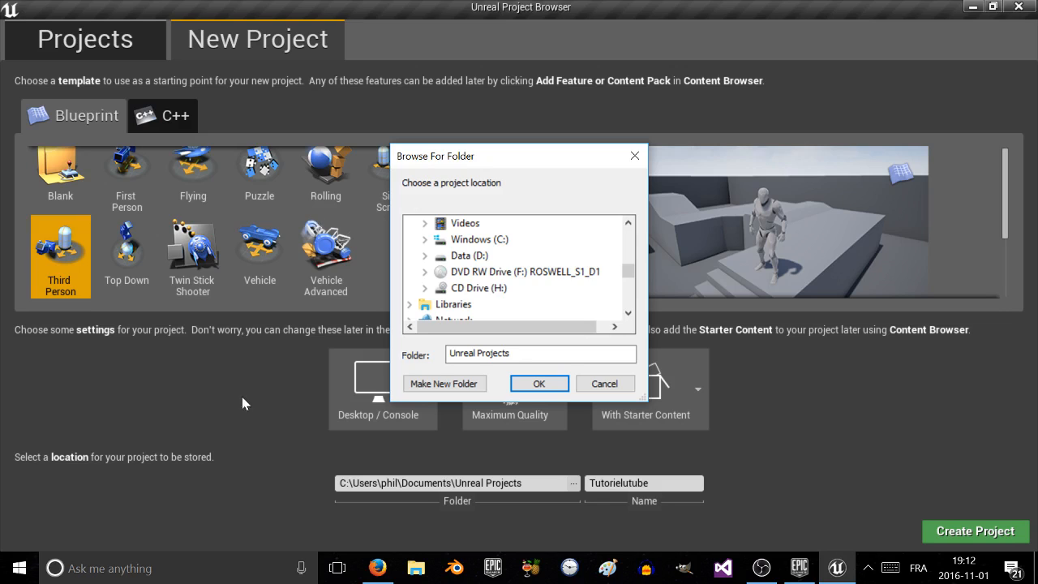
left_click(589, 385)
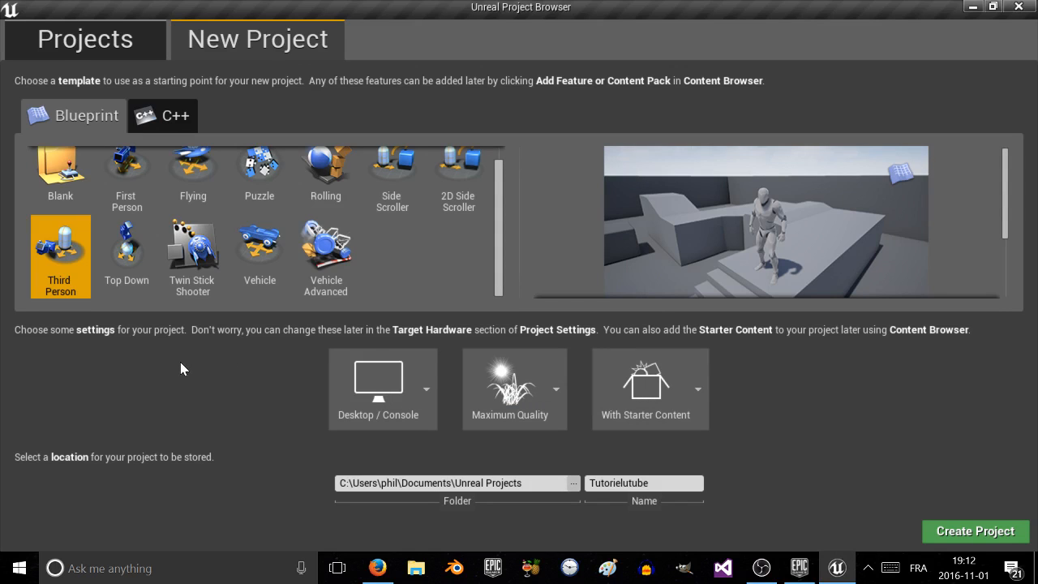
Step: Review the target hardware and graphics quality options, keeping Desktop / Console and Maximum Quality
left_click(408, 374)
left_click(407, 372)
left_click(407, 372)
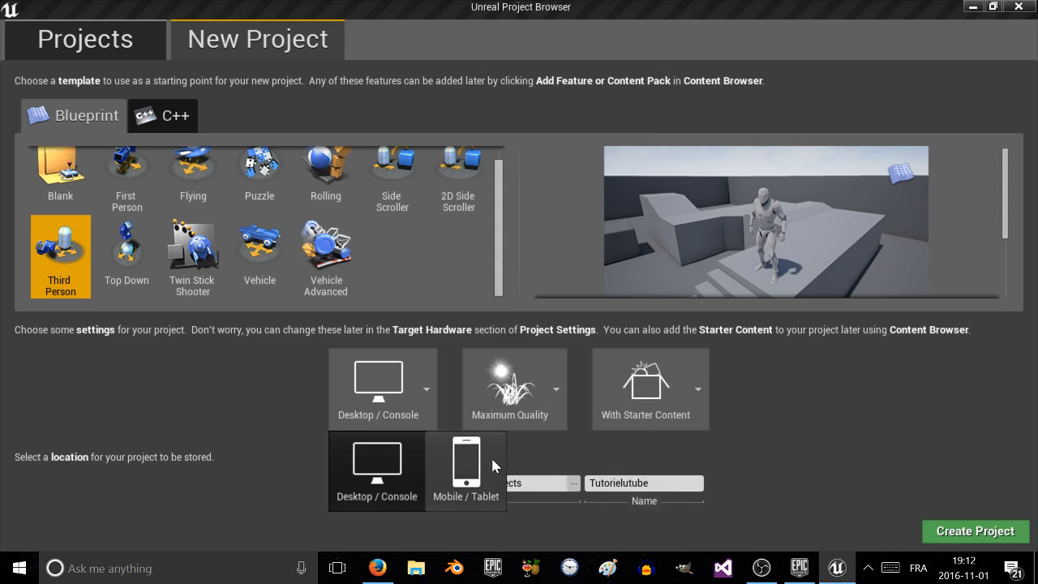
left_click(215, 414)
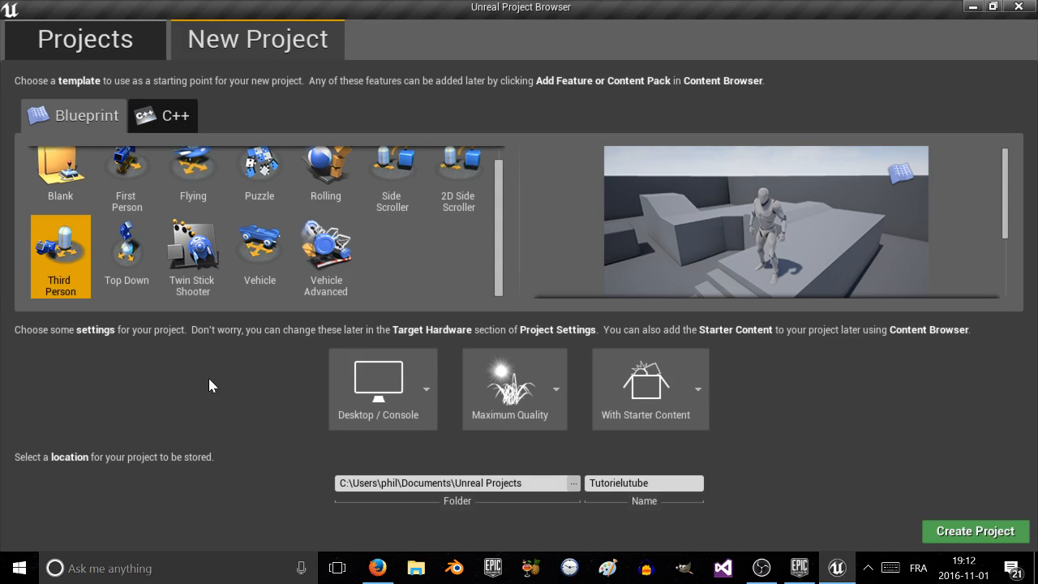
left_click(545, 400)
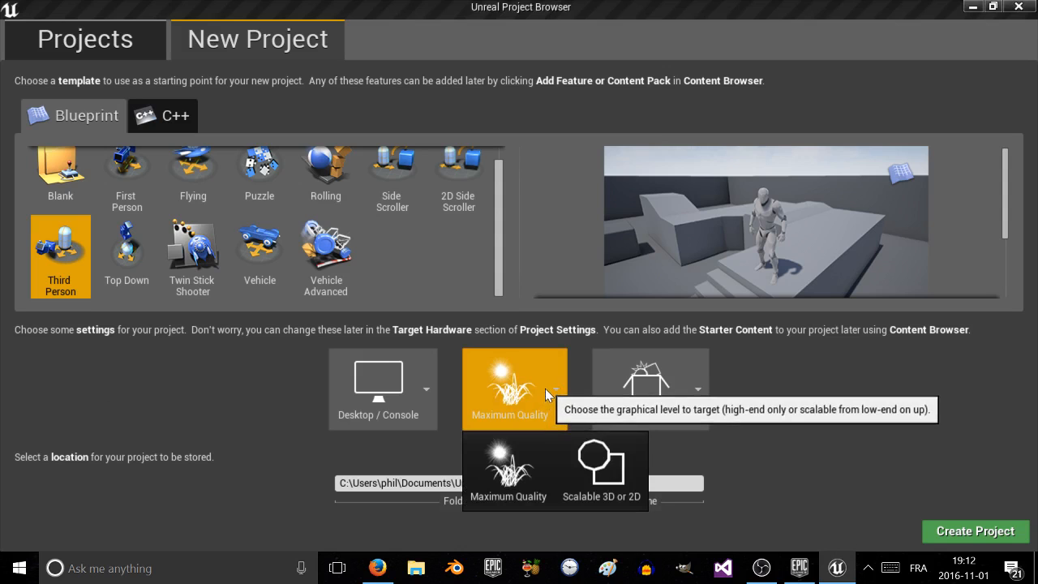
left_click(203, 396)
Step: Keep the With Starter Content option and create the project
left_click(631, 382)
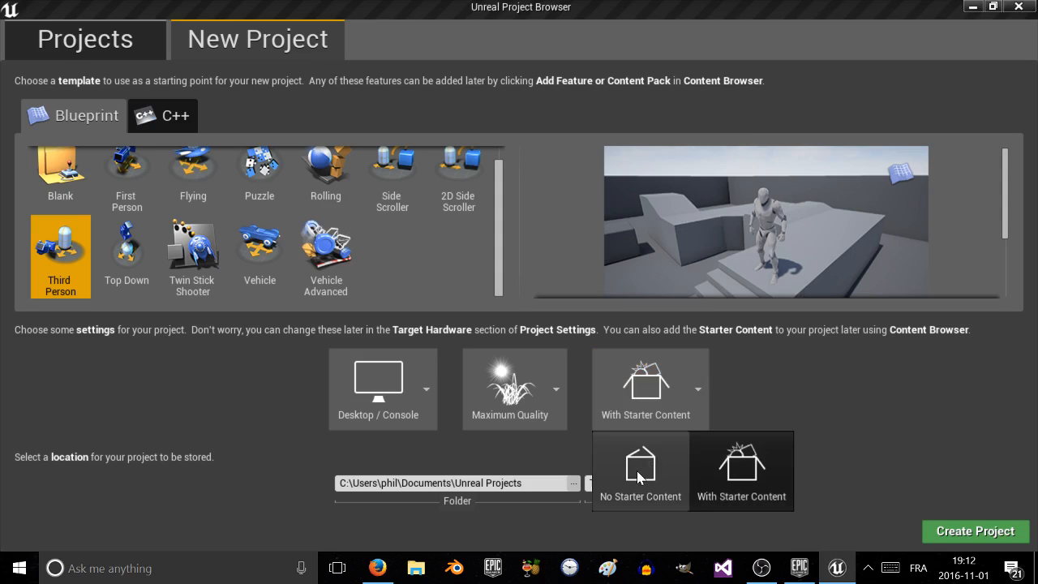
left_click(765, 470)
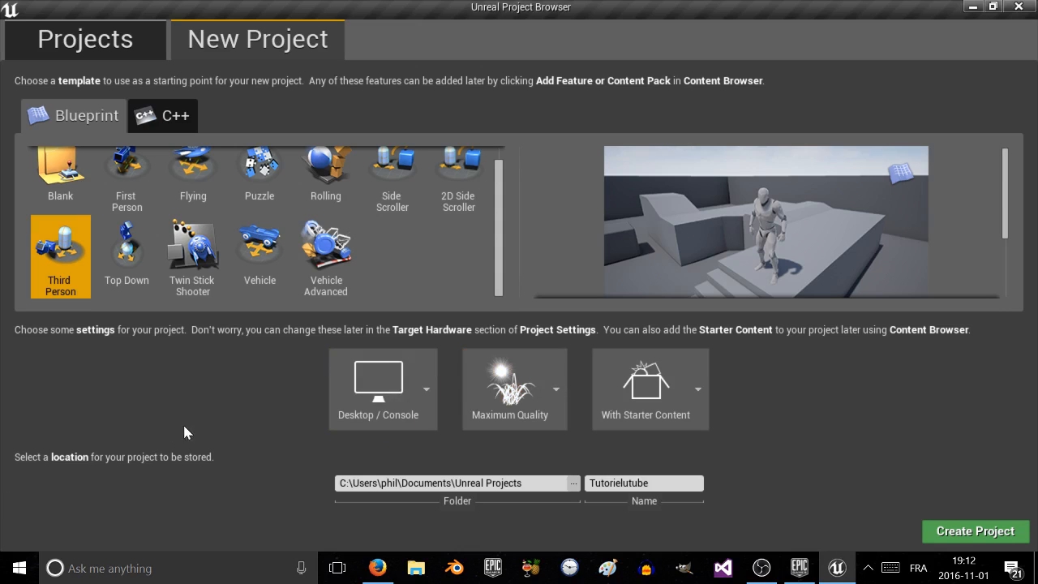
left_click(978, 531)
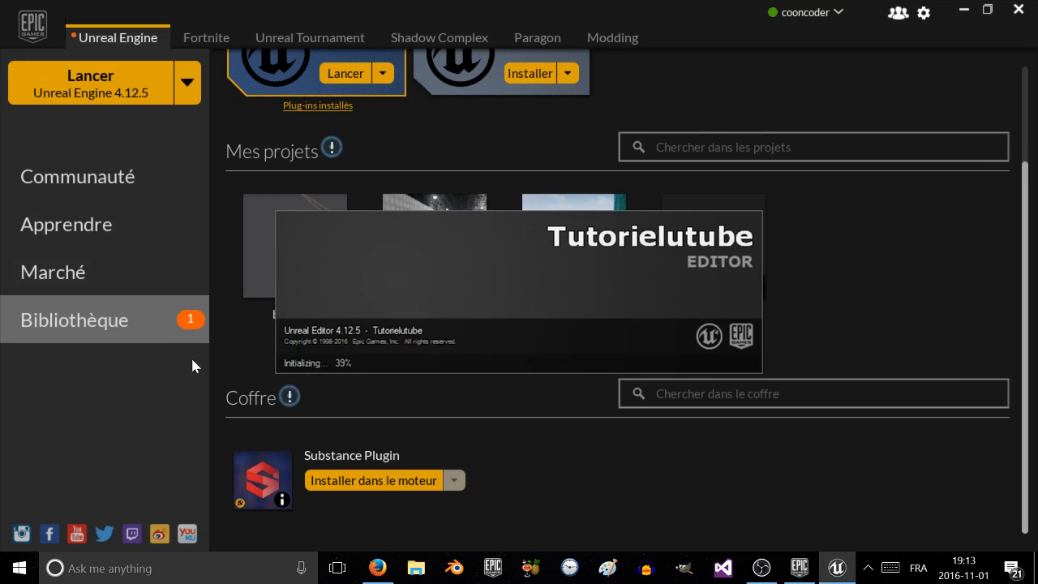
Step: Switch briefly to OBS, return to the Epic Games Launcher library and open the Communauté section
left_click(760, 567)
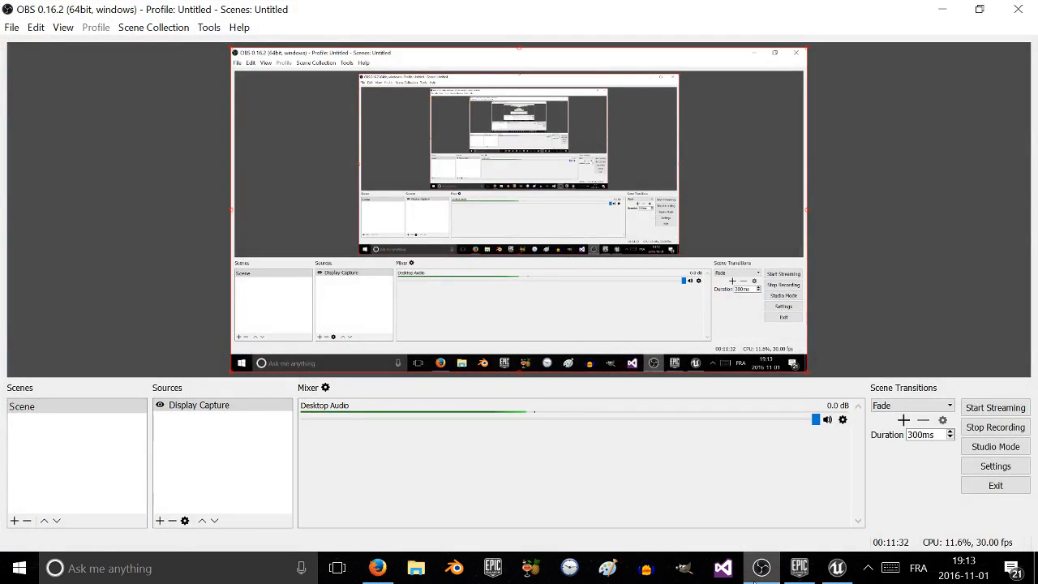
left_click(799, 568)
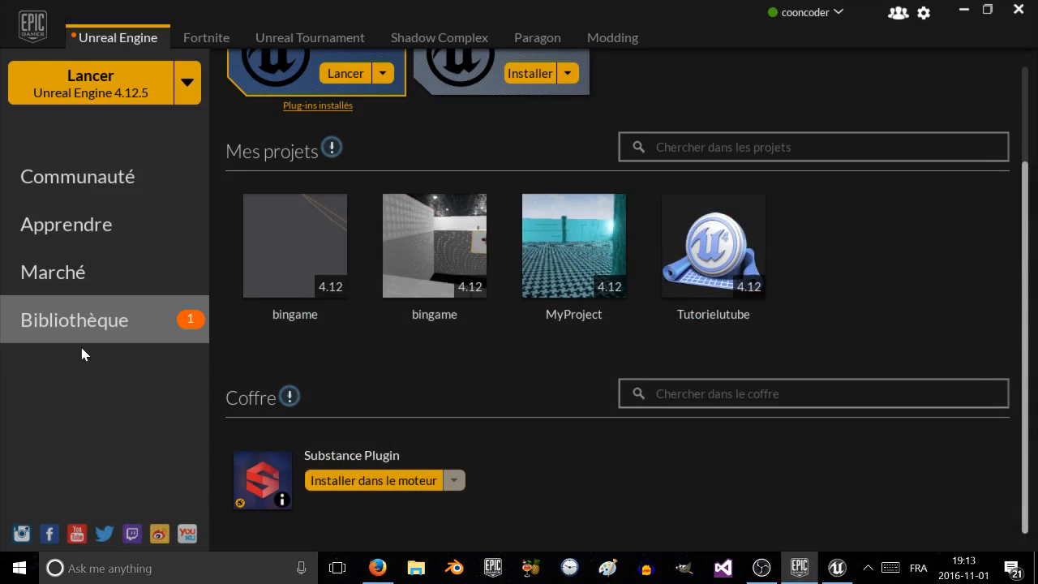
scroll(313, 248, "up", 3)
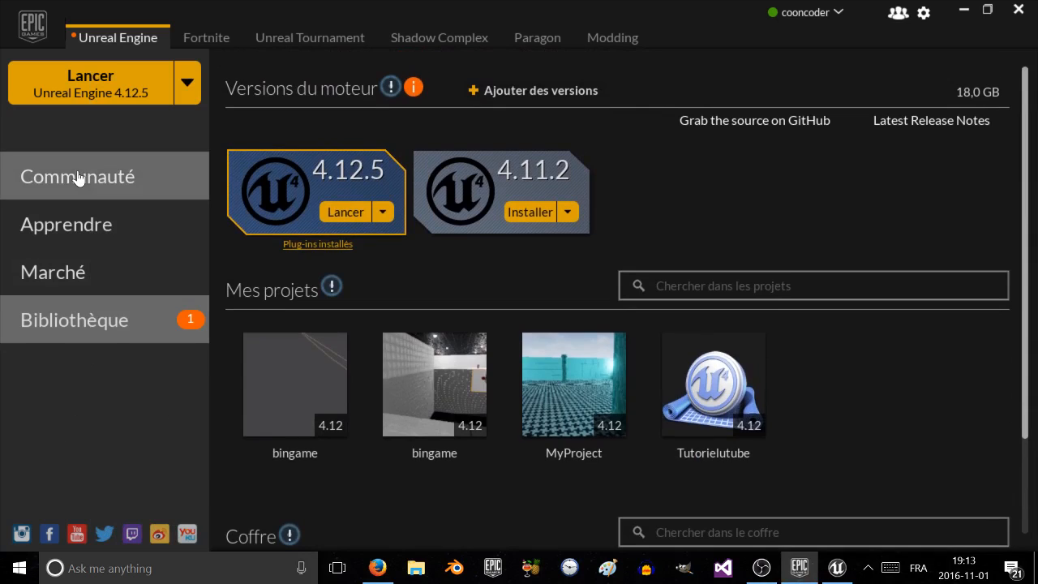
left_click(78, 178)
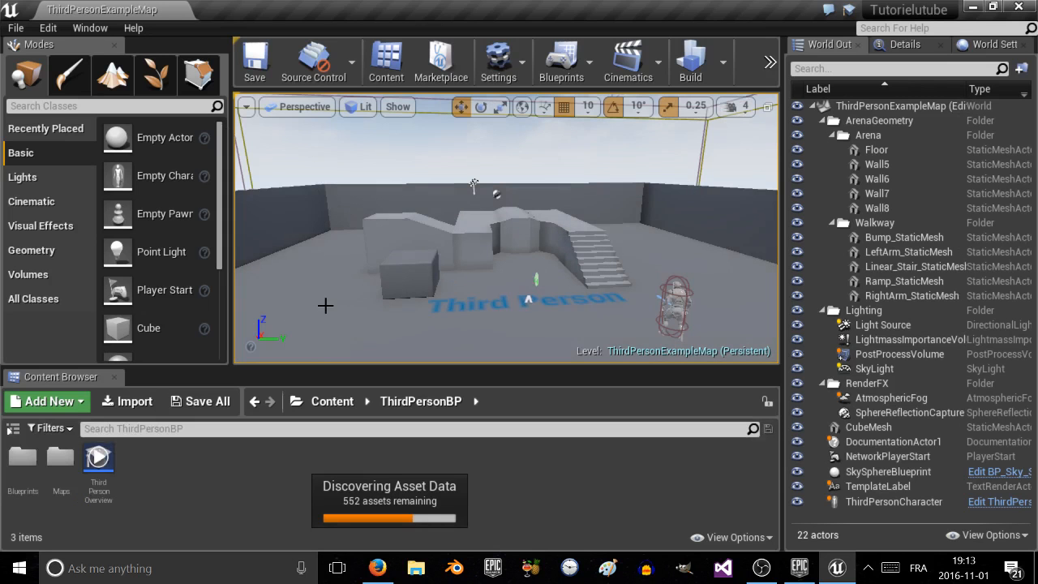
Step: Look around the third person example level in the viewport
scroll(384, 270, "down", 5)
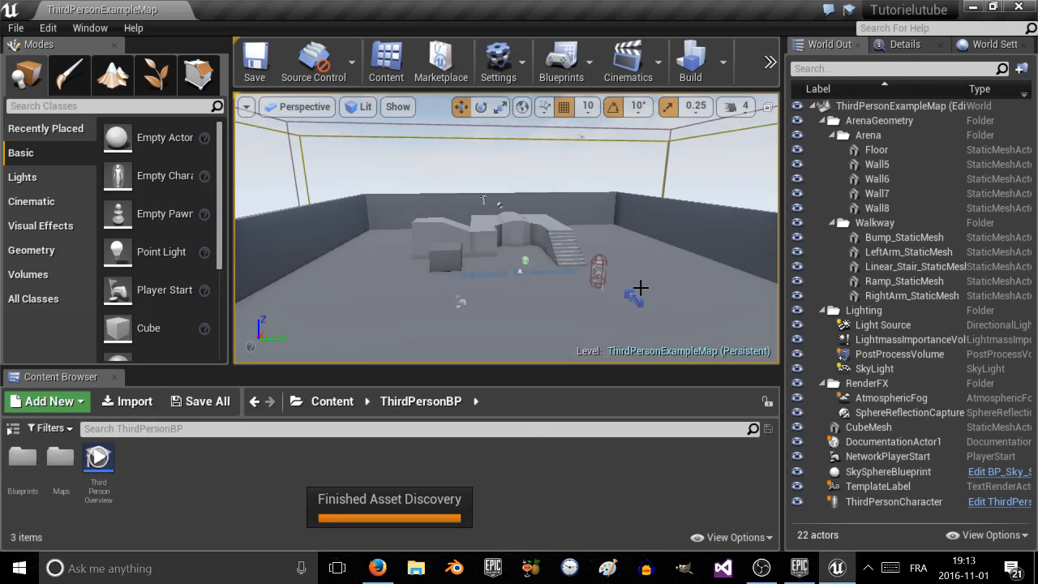
mouse_move(640, 287)
right_mouse_down()
mouse_move(545, 253)
mouse_move(465, 290)
mouse_move(640, 281)
right_mouse_up()
scroll(640, 281, "up", 3)
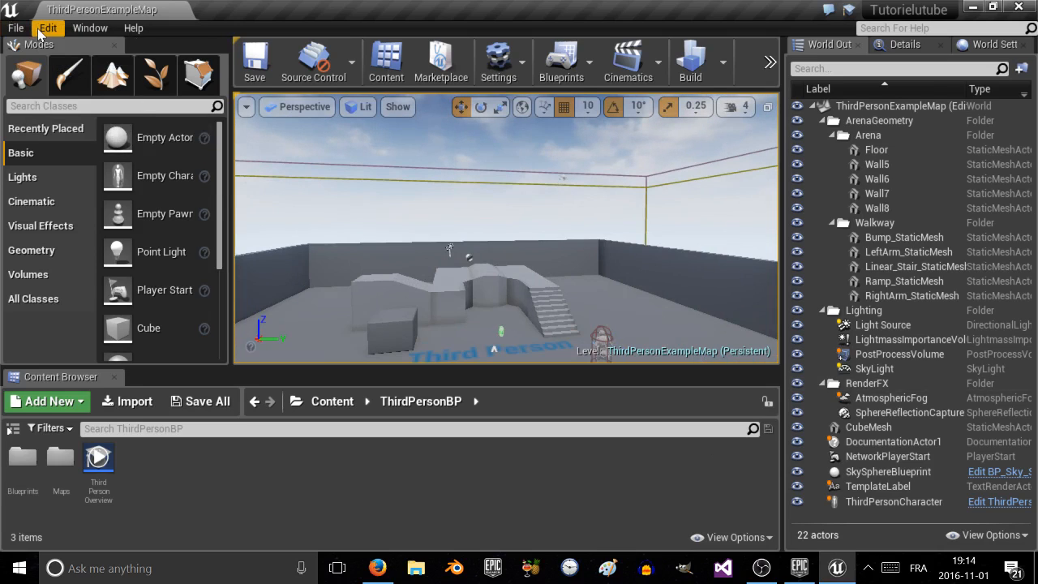
Step: View the Open Level dialog, leave it without opening a level, and look over the file and project commands
left_click(28, 30)
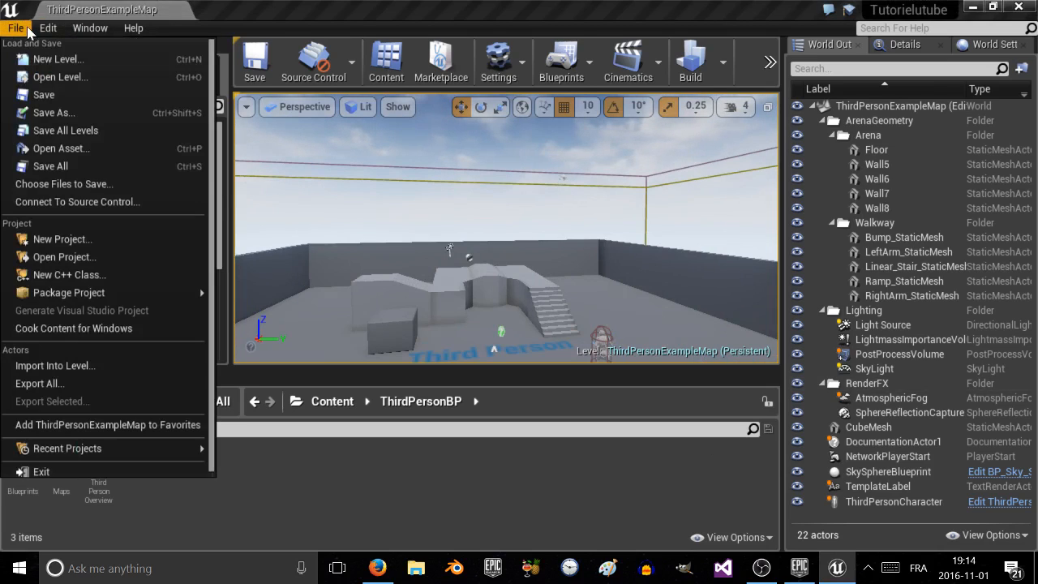
left_click(51, 78)
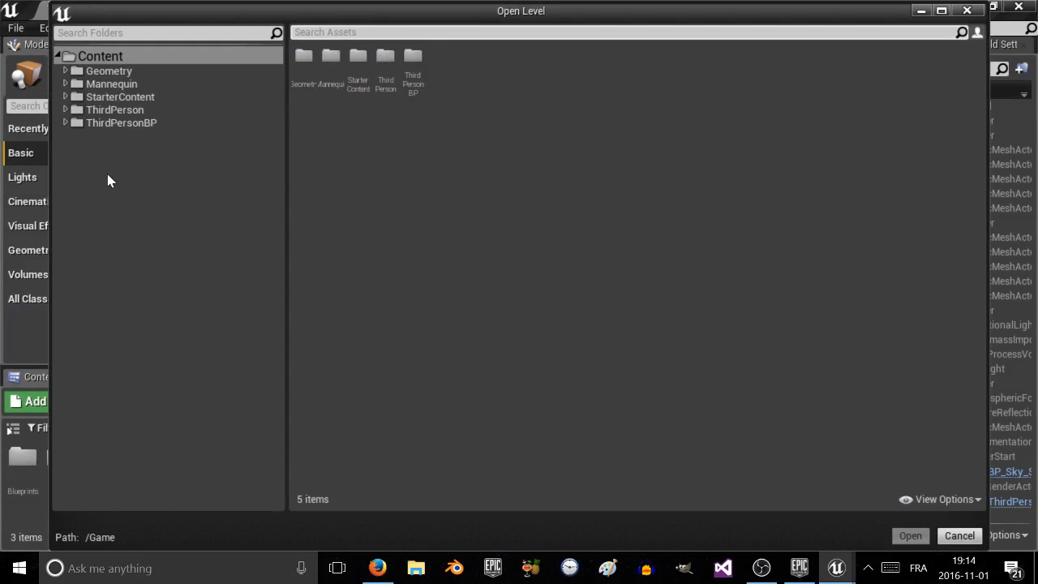
left_click(960, 536)
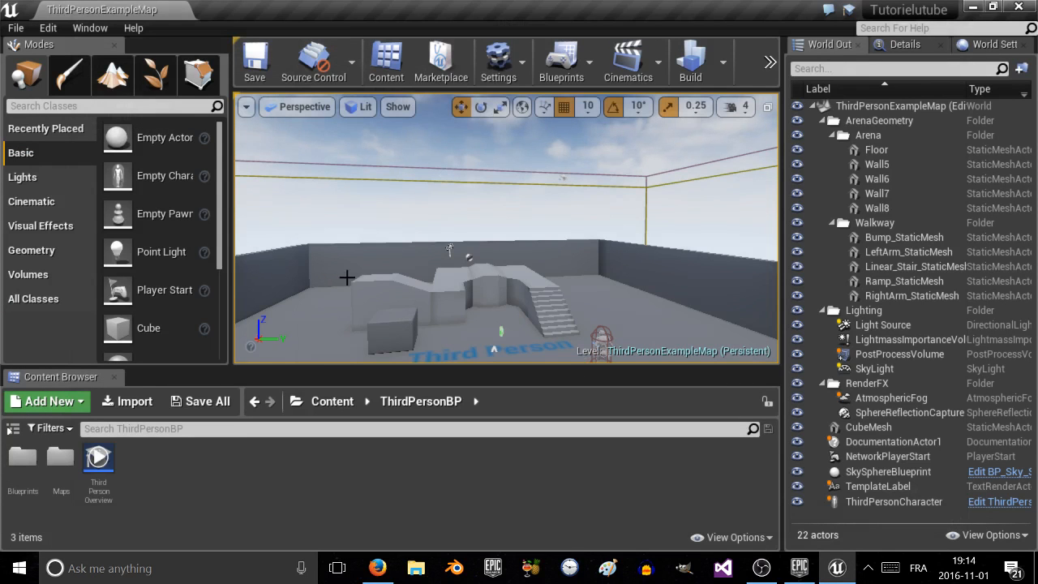
left_click(12, 28)
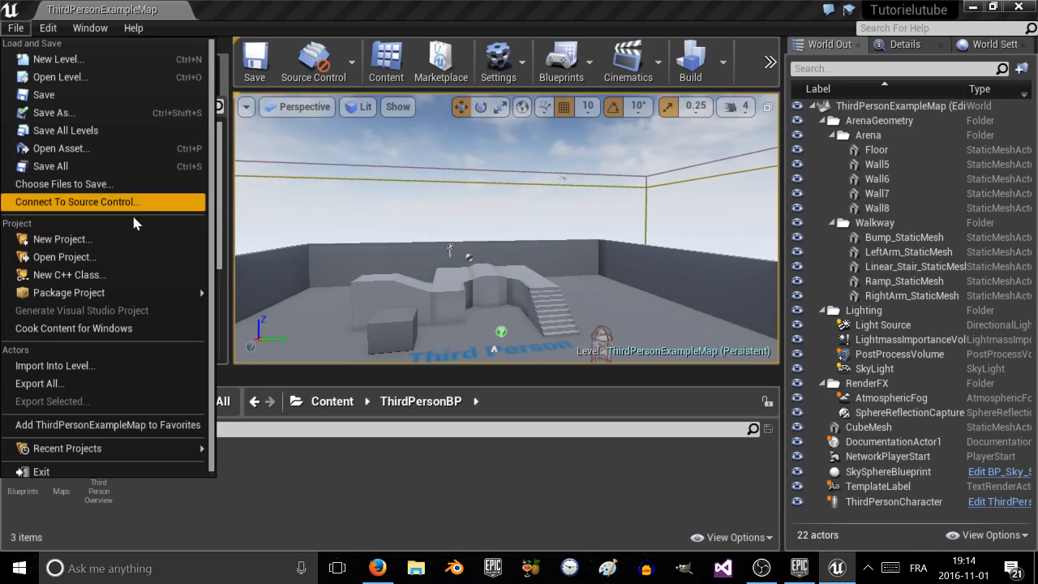
scroll(119, 244, "down", 1)
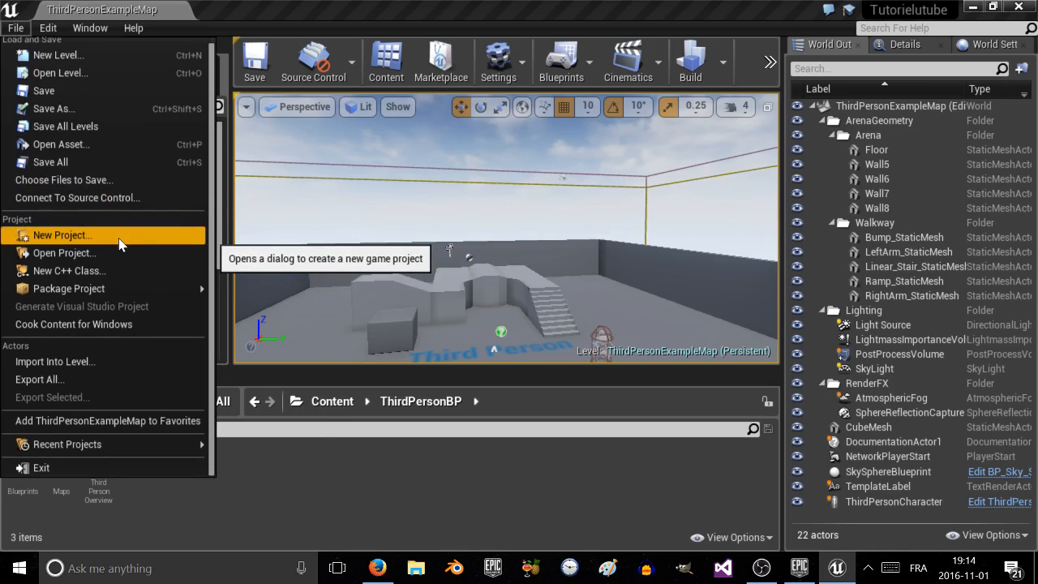
Step: Open the Editor Preferences, look through the category list and maximize the preferences window
left_click(57, 31)
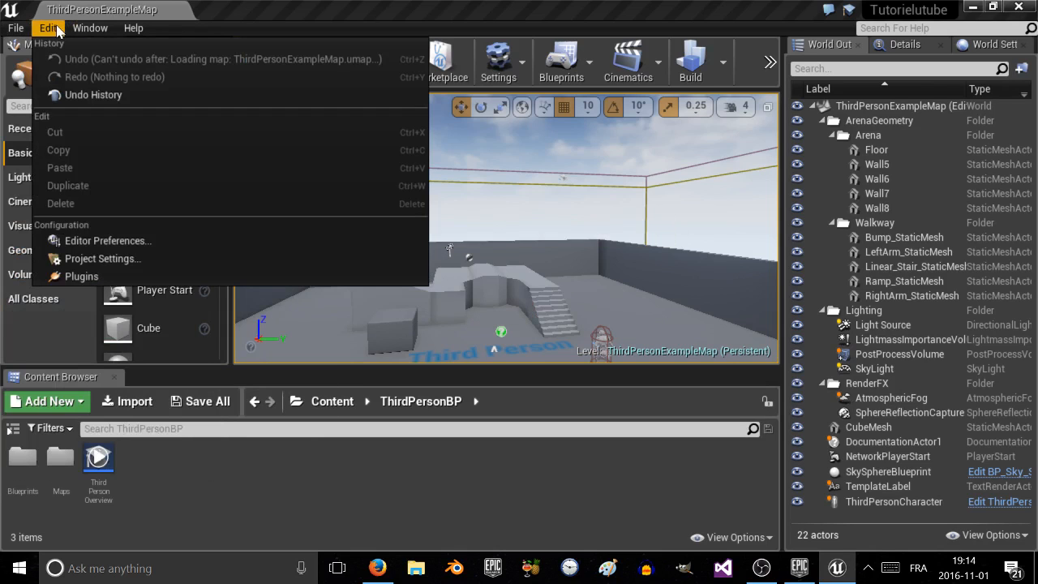
left_click(118, 242)
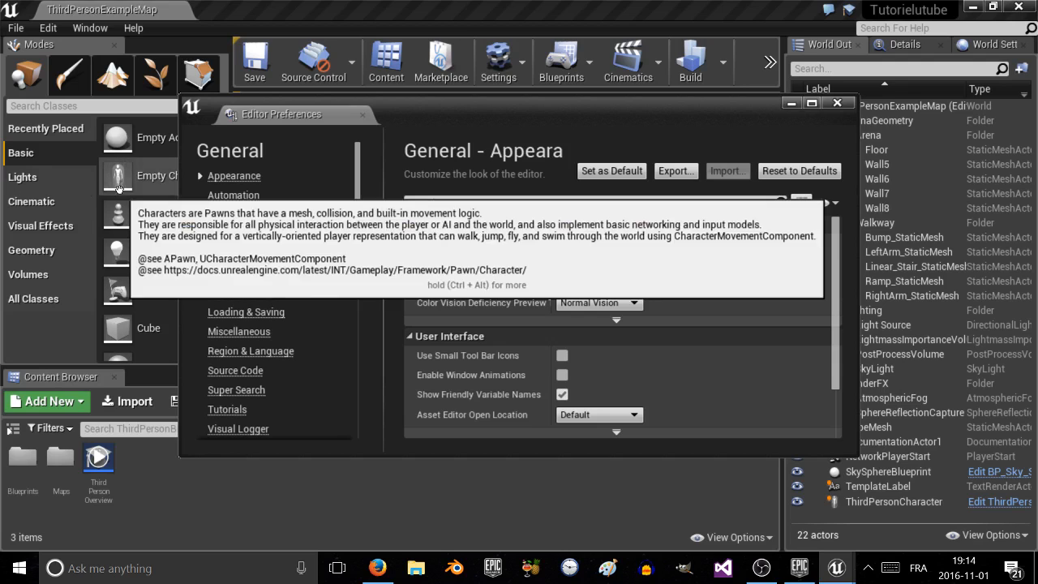
scroll(360, 200, "down", 4)
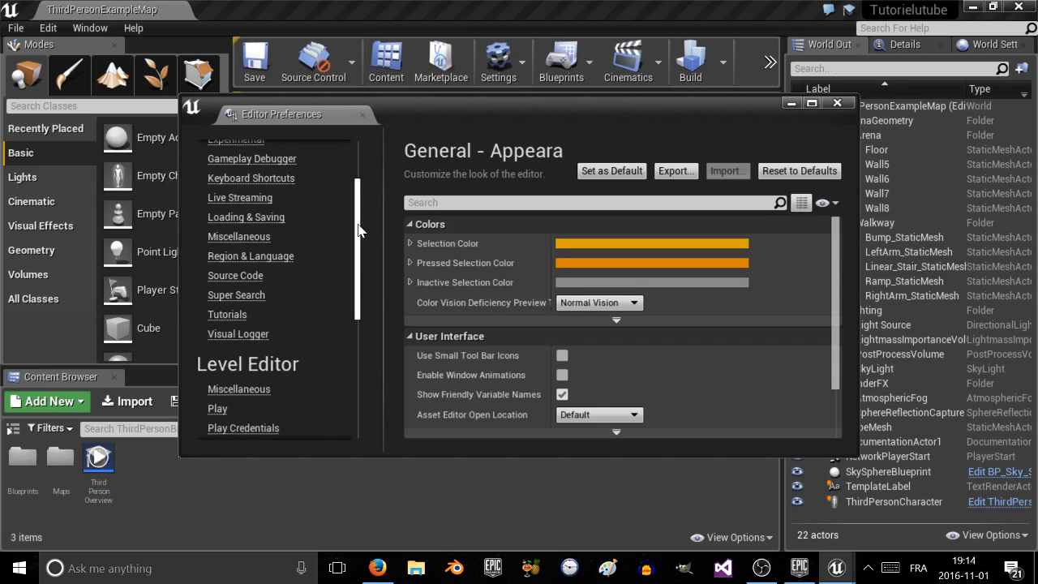
left_click_drag(353, 254, 366, 201)
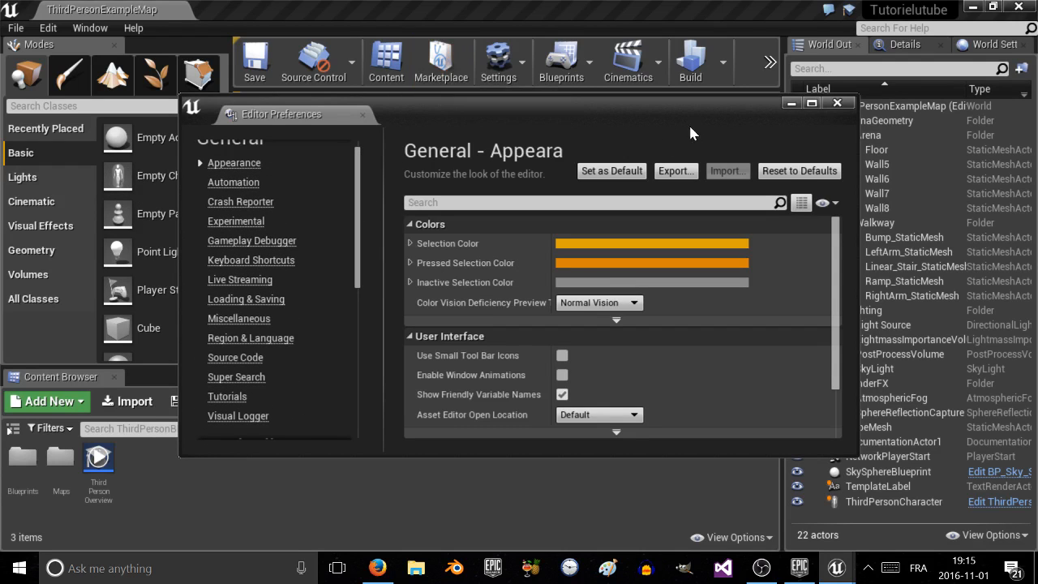
left_click_drag(597, 118, 609, 210)
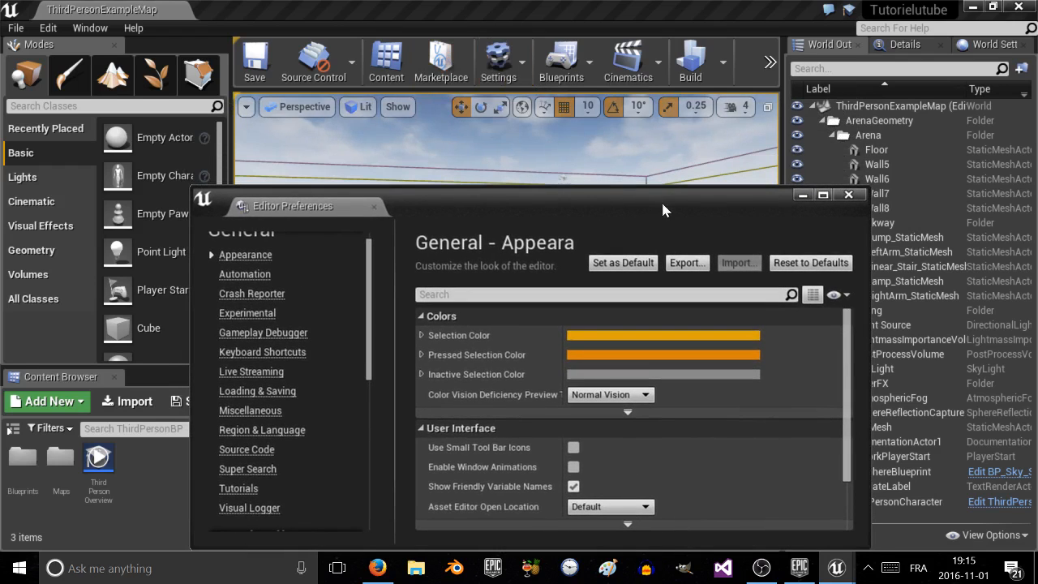
left_click(823, 195)
scroll(199, 252, "up", 1)
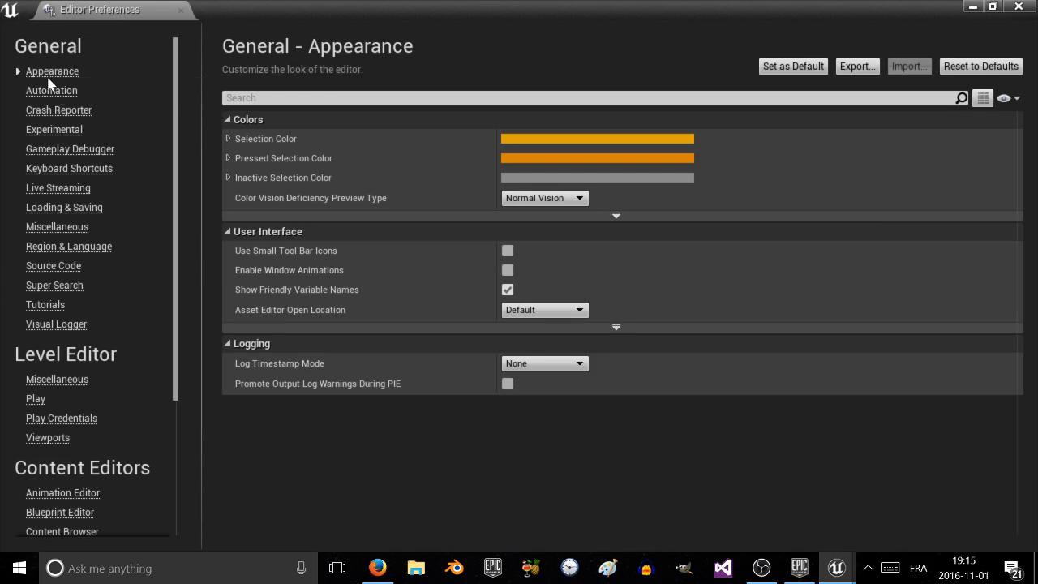
Step: Try a pinkish red for the editor's Selection Color and cancel the color change
left_click(572, 140)
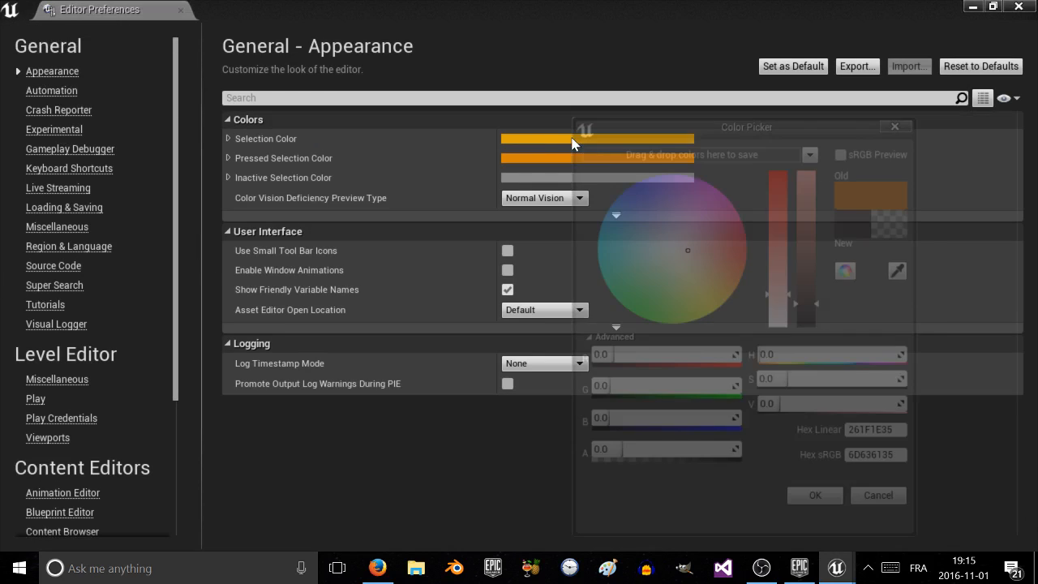
left_click_drag(745, 294, 736, 248)
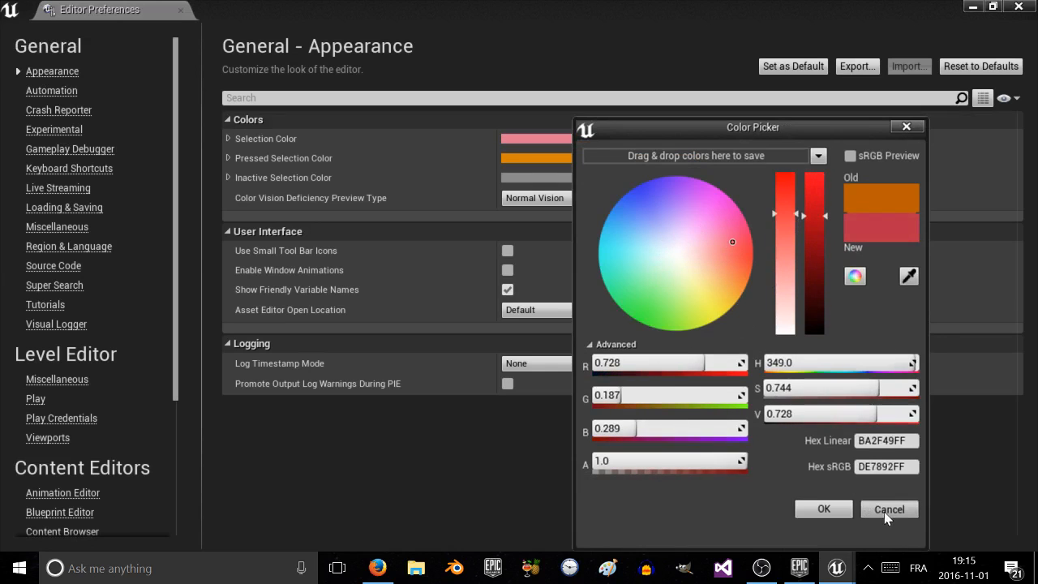
left_click(889, 508)
Step: View the Automation and Level Editor Play preferences, and close the Editor Preferences
left_click(994, 7)
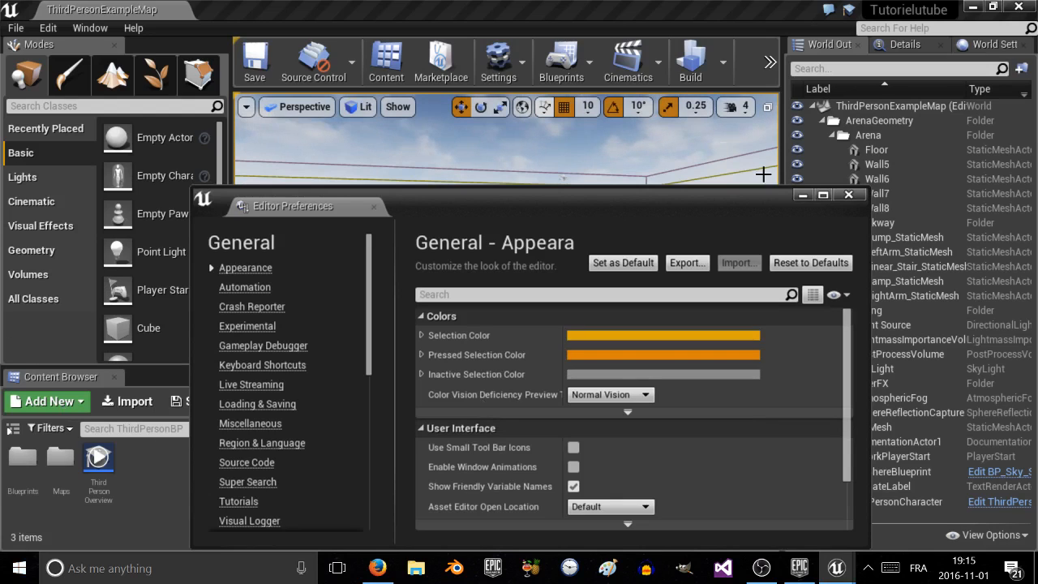
left_click(823, 196)
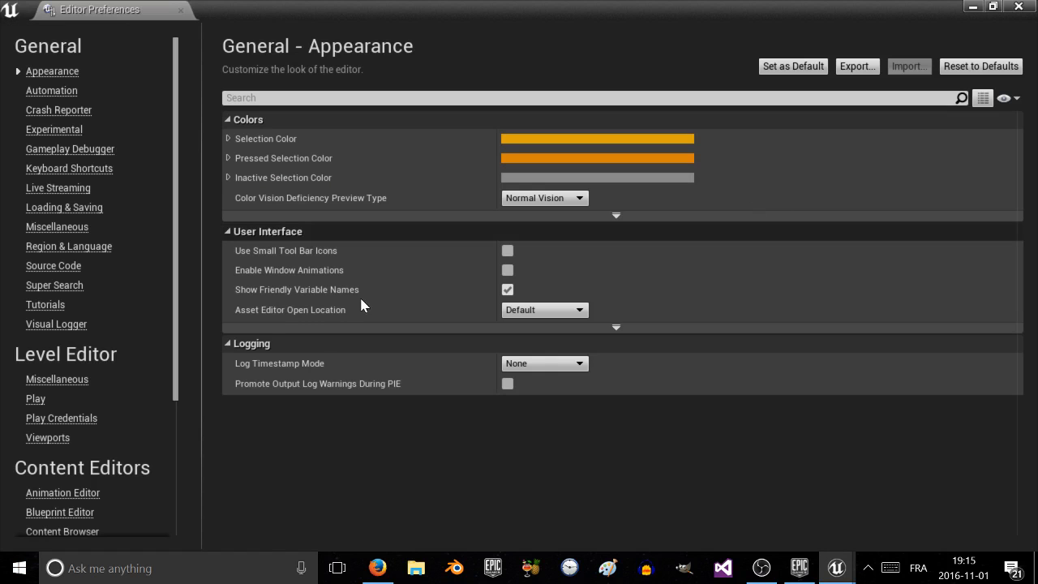
left_click(42, 91)
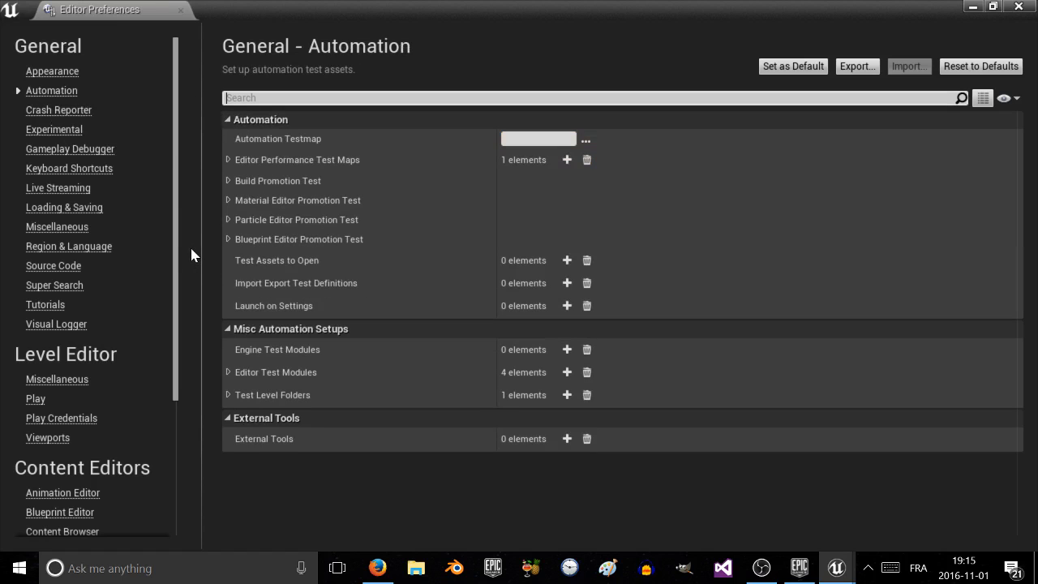
left_click(33, 400)
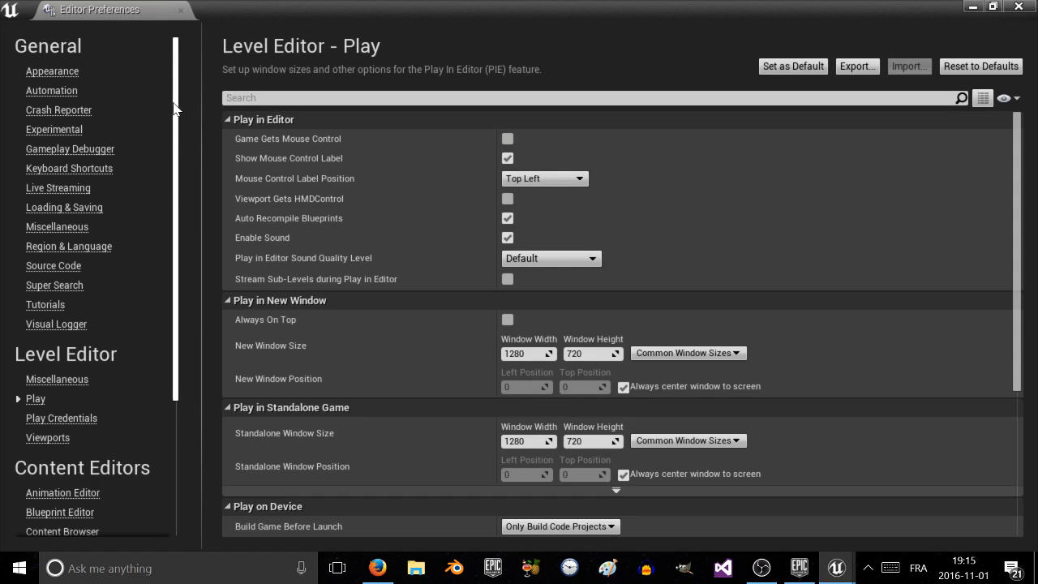
left_click_drag(174, 118, 179, 55)
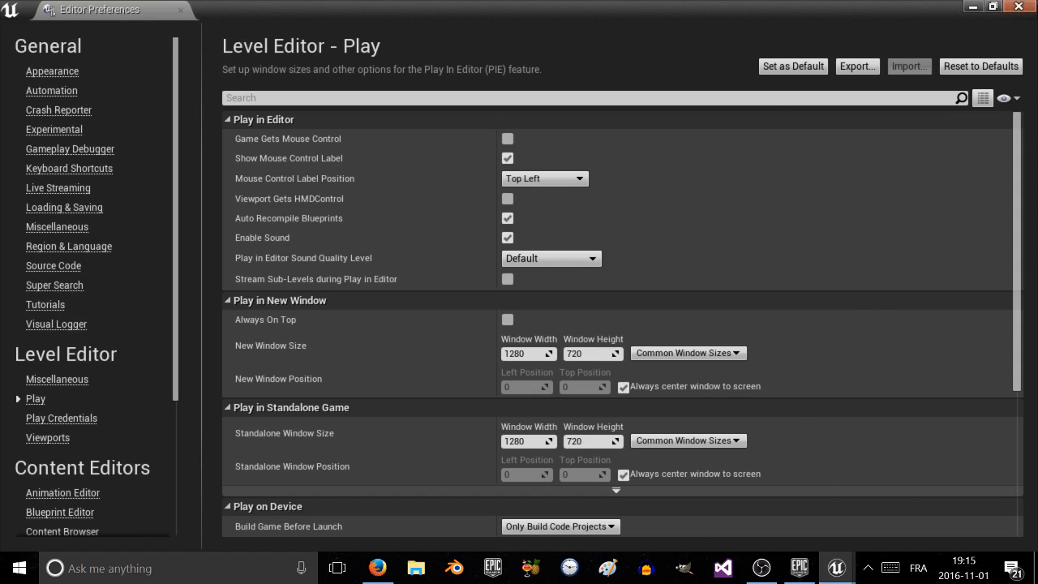
left_click(1019, 7)
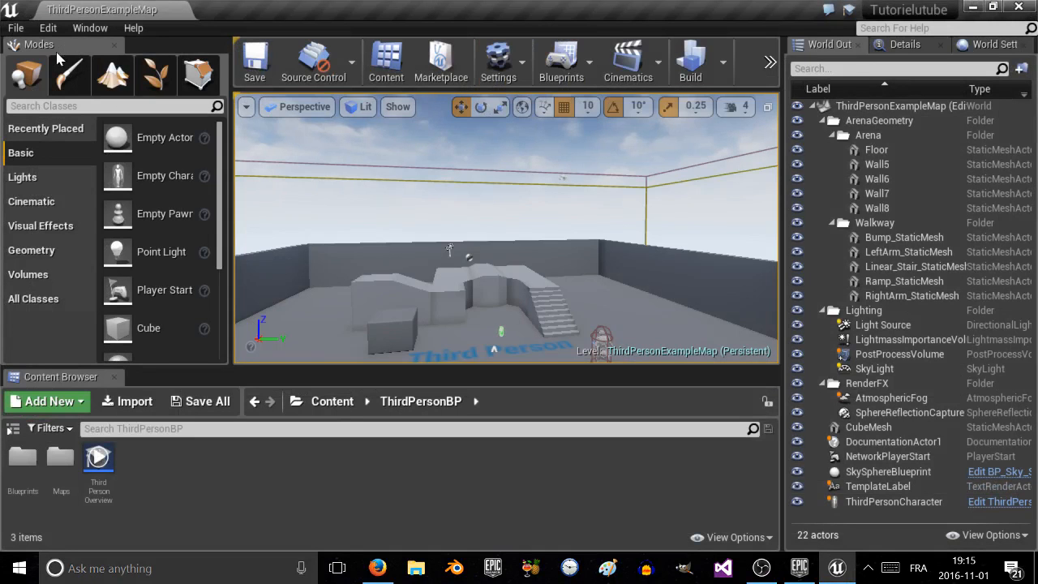
Step: Set the overall quality in the Engine Scalability Settings to High
left_click(19, 30)
mouse_move(40, 33)
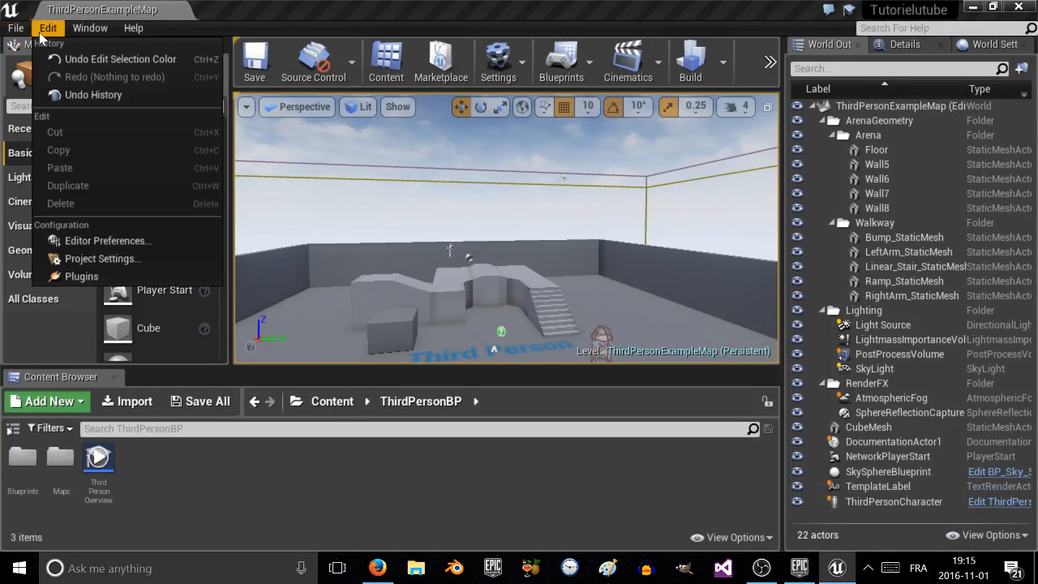
left_click(512, 9)
left_click(509, 53)
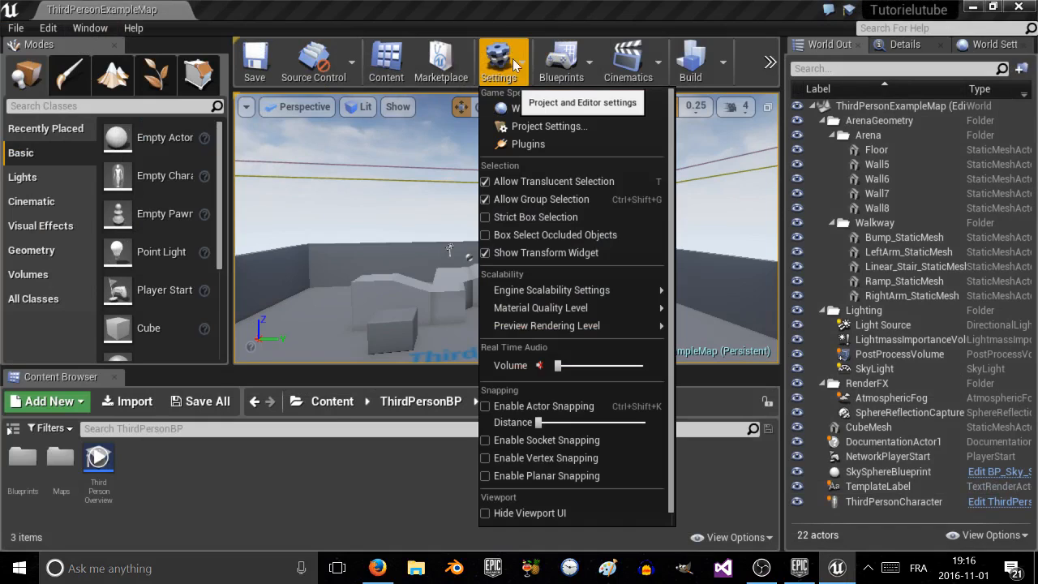
mouse_move(544, 294)
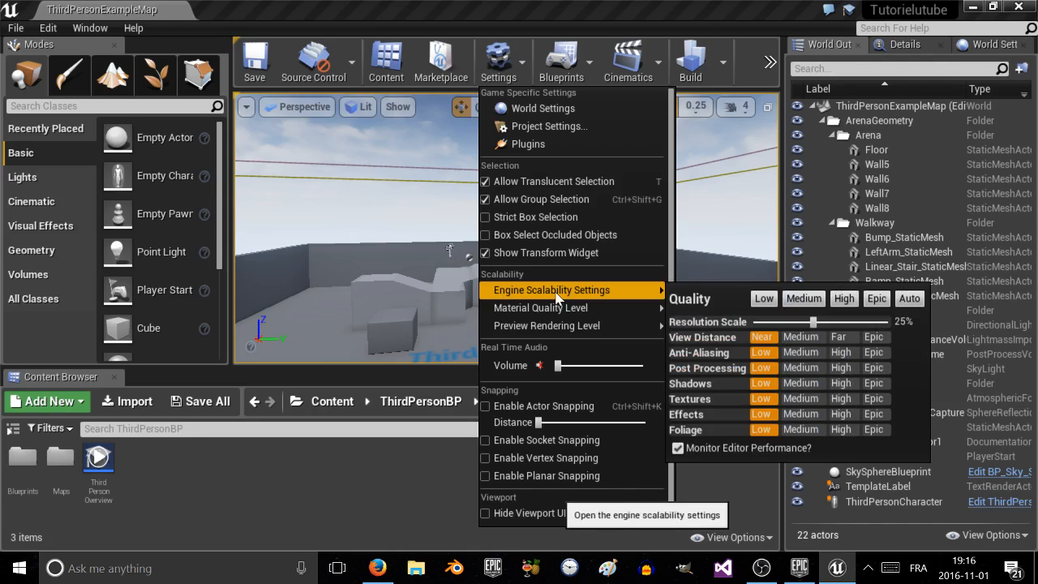
left_click(843, 299)
left_click(477, 282)
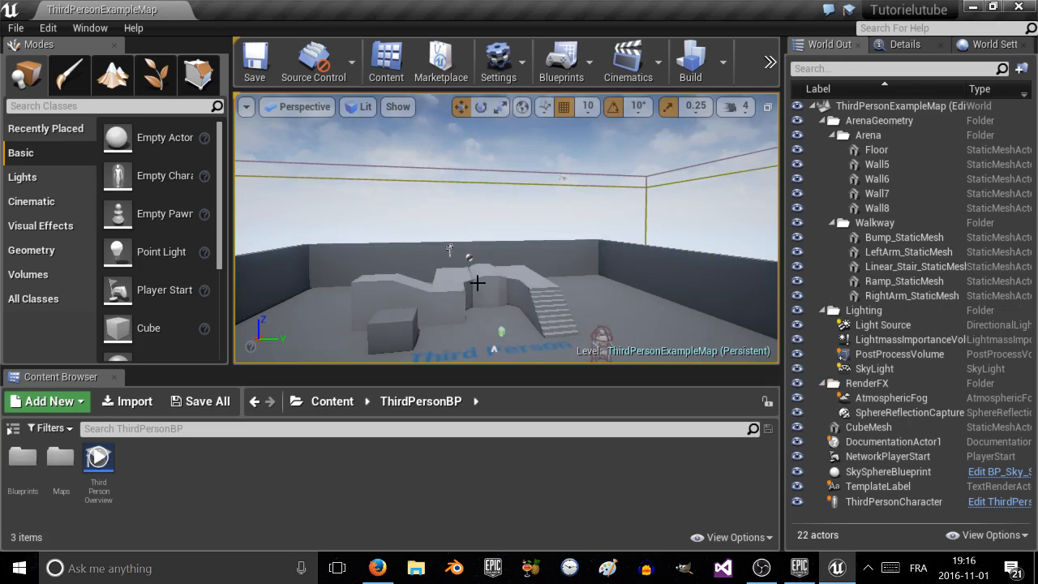
Step: Select the LeftArm_StaticMesh walkway piece in the level and view the arena close up around it
left_click(477, 282)
key("f")
left_click_drag(477, 282, 463, 270, "alt")
scroll(465, 276, "up", 3)
mouse_move(505, 258)
right_mouse_down()
mouse_move(600, 239)
mouse_move(560, 349)
mouse_move(505, 257)
right_mouse_up()
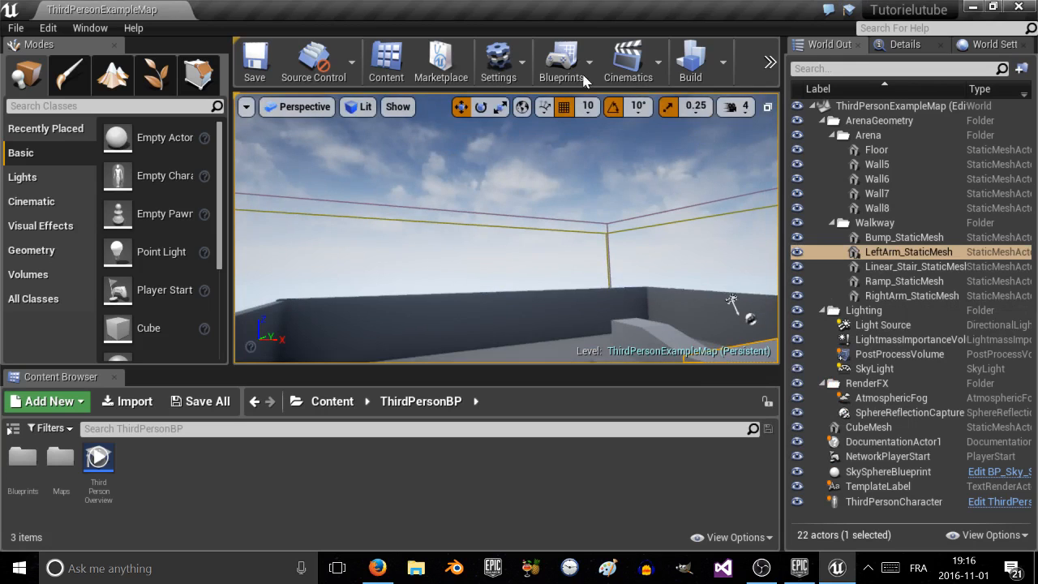
Step: Open the World Settings and look through their categories
left_click(498, 65)
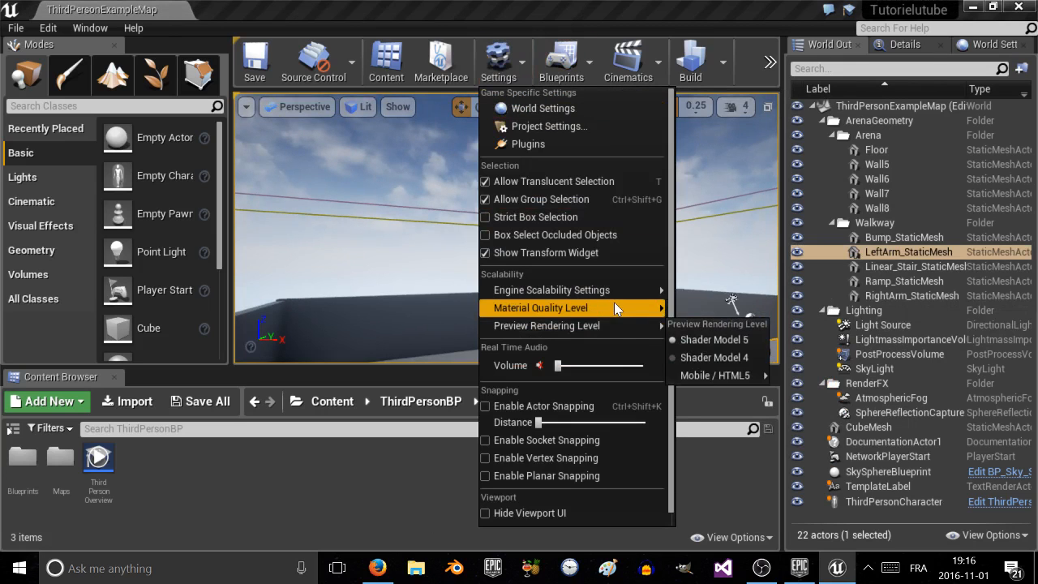
mouse_move(618, 289)
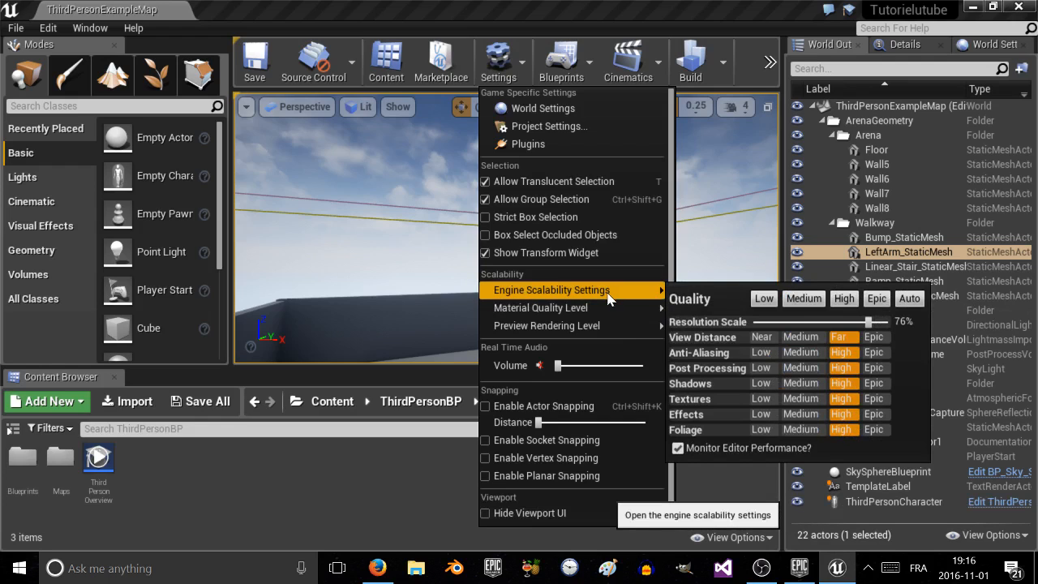
left_click(513, 114)
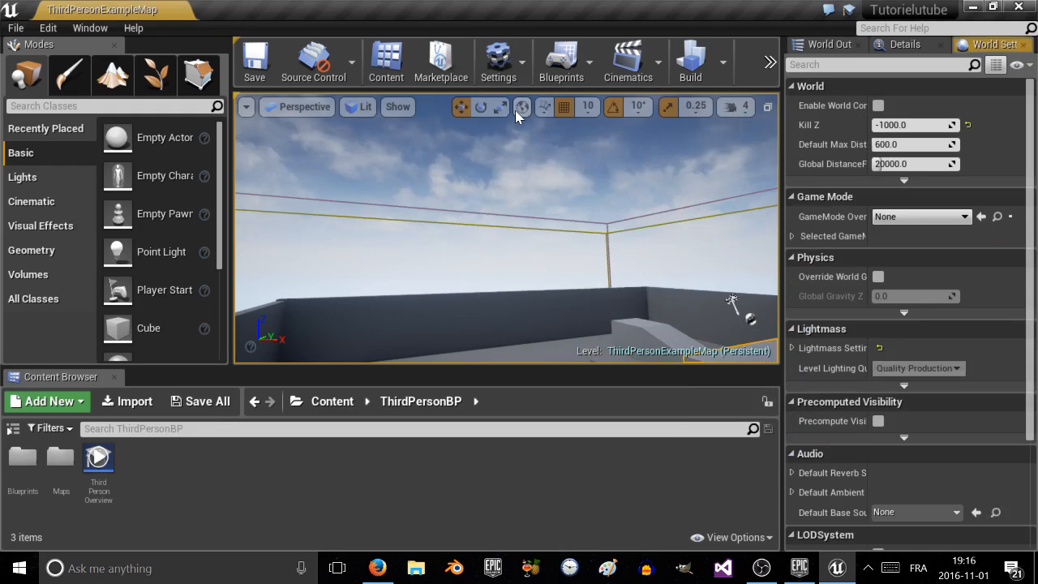
scroll(864, 186, "down", 3)
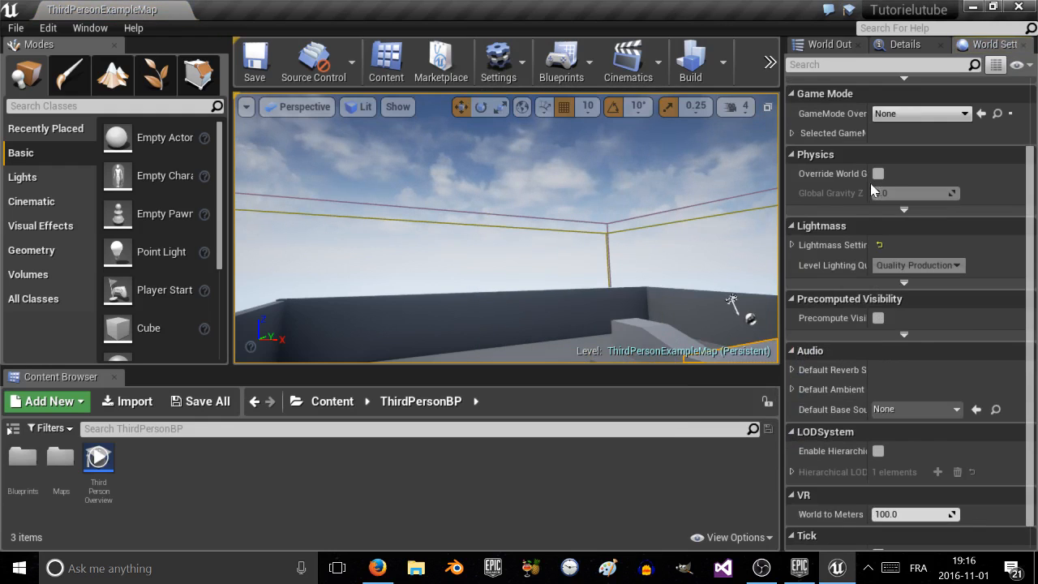
scroll(844, 259, "up", 3)
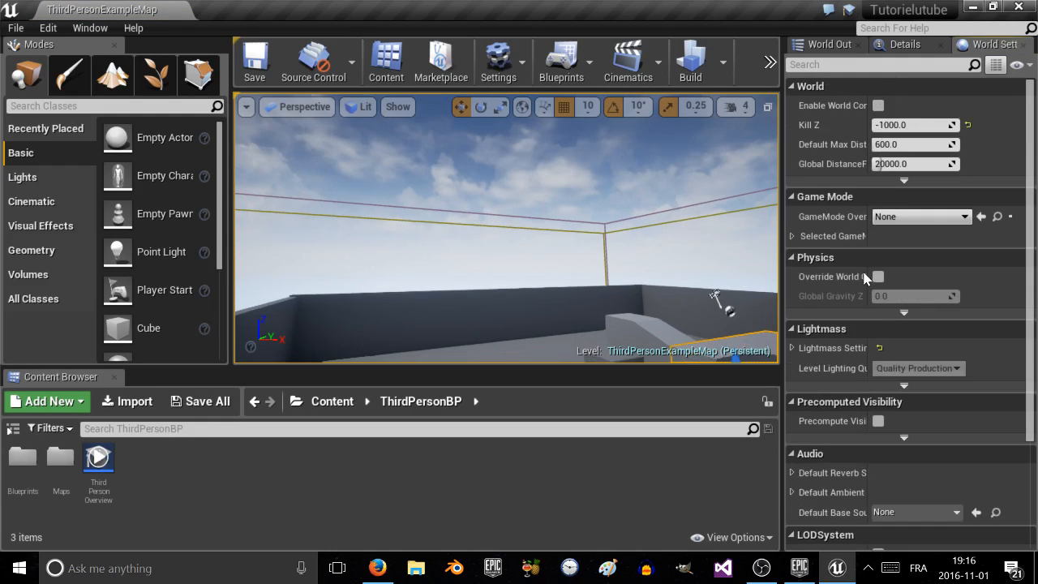
Step: Widen the World Settings panel so its property names are readable, and review all its sections
left_click(636, 238)
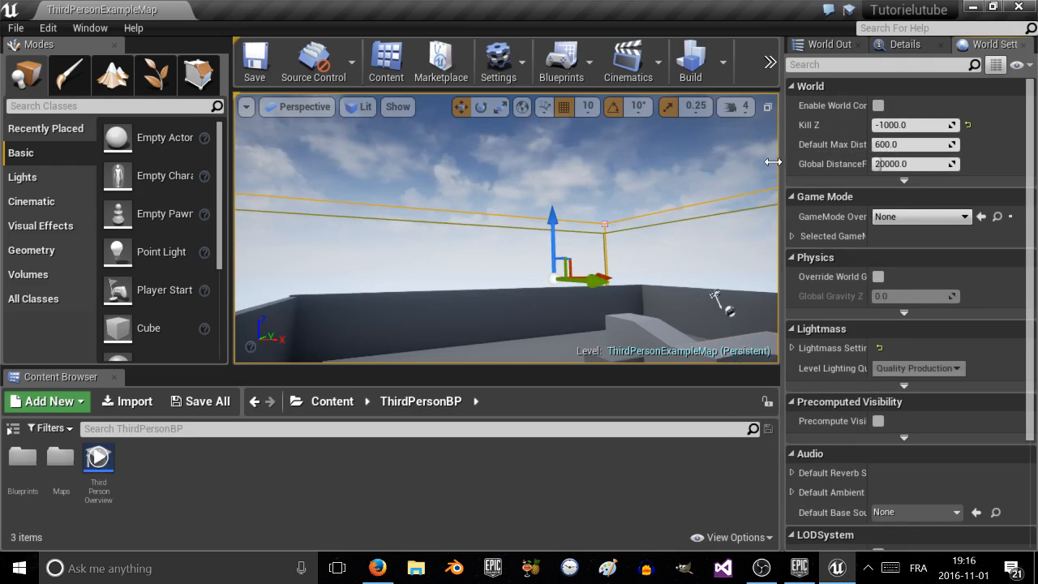
left_click_drag(773, 163, 646, 162)
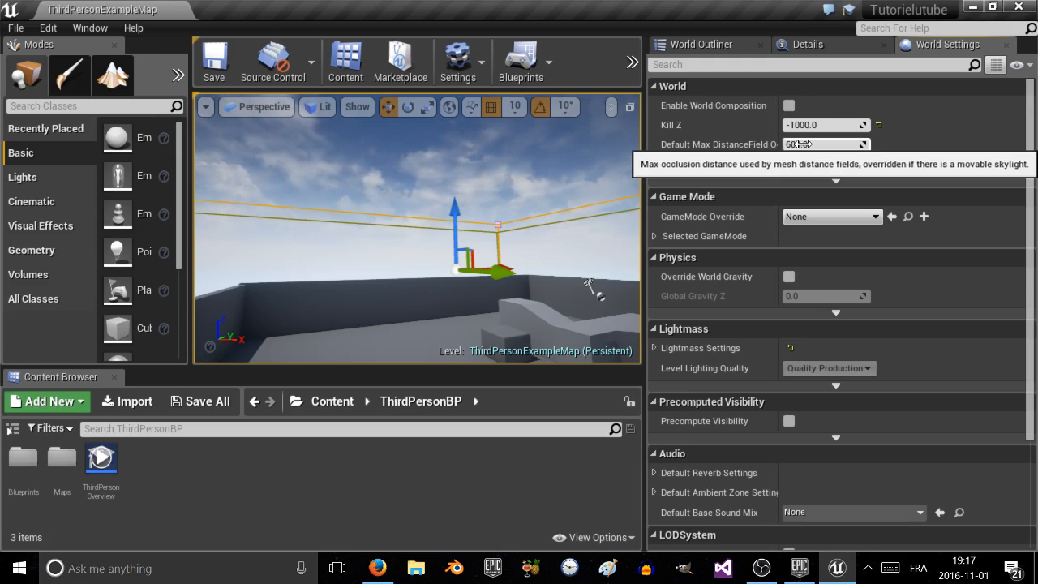
scroll(814, 233, "down", 3)
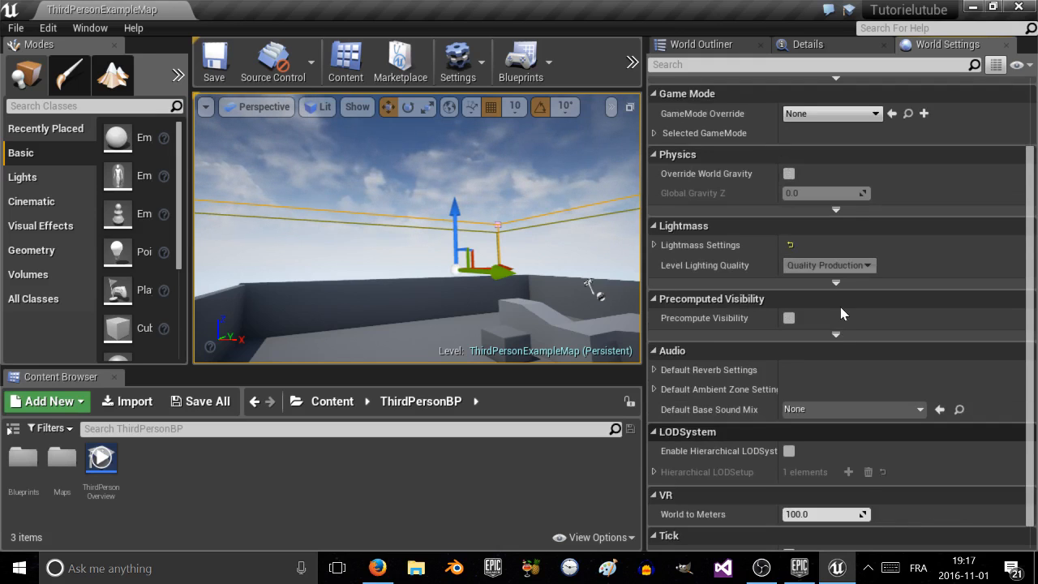
scroll(840, 313, "down", 1)
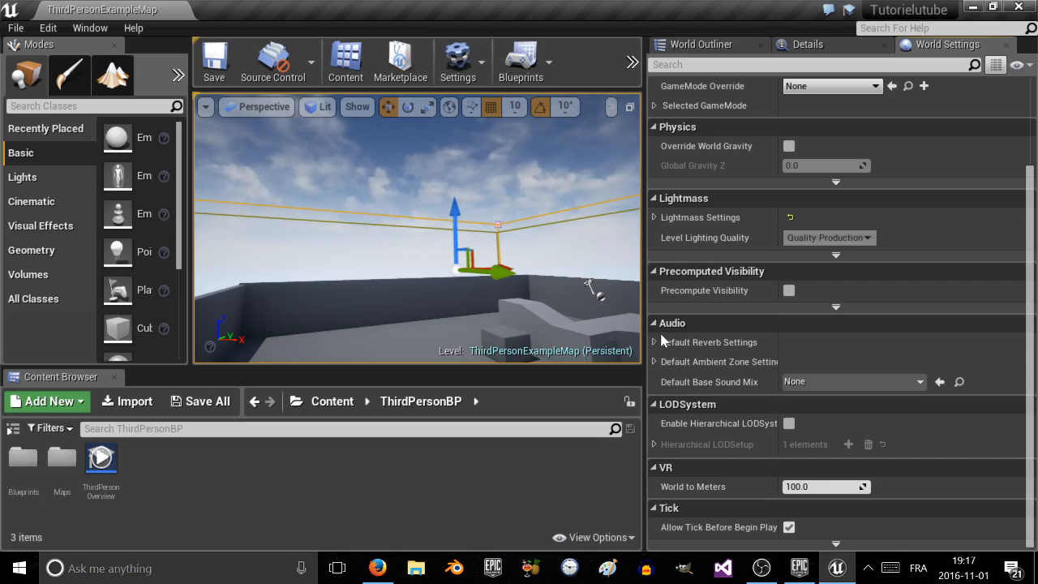
scroll(676, 356, "up", 5)
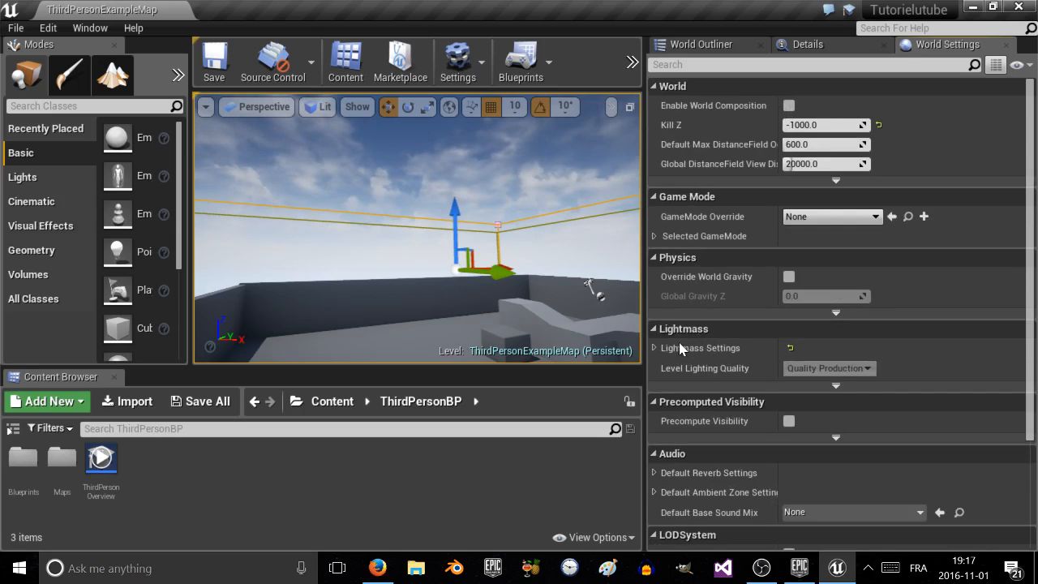
Step: Review the scalability, snapping and viewport options, and open the Project Settings to browse the Engine categories
left_click(458, 58)
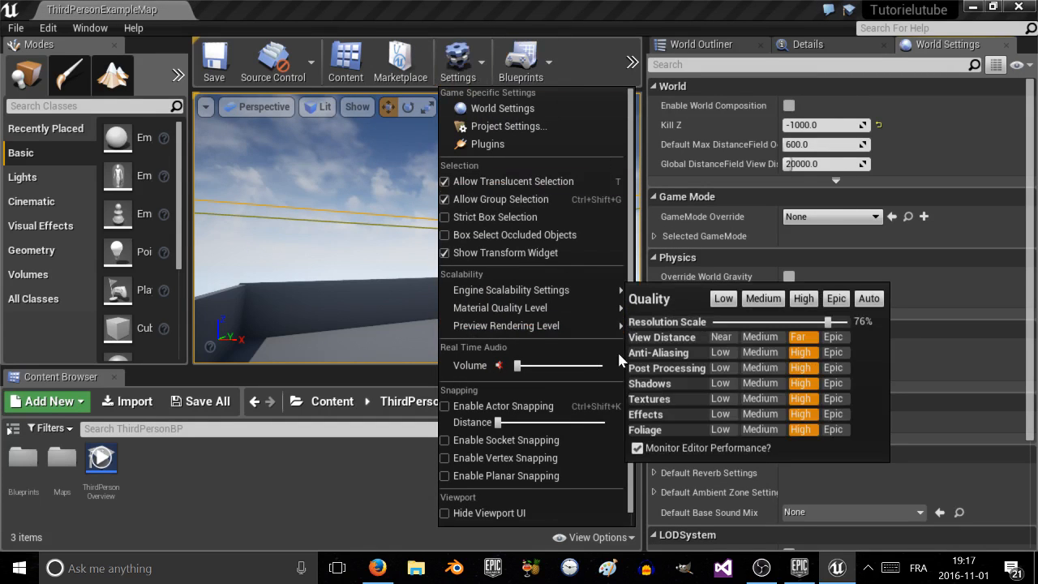
mouse_move(567, 300)
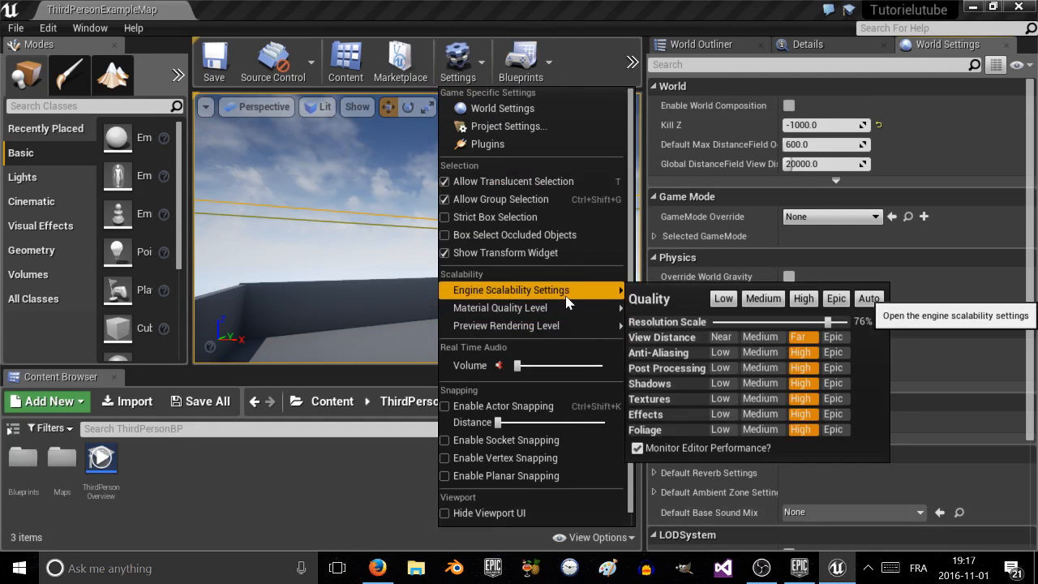
scroll(569, 364, "down", 1)
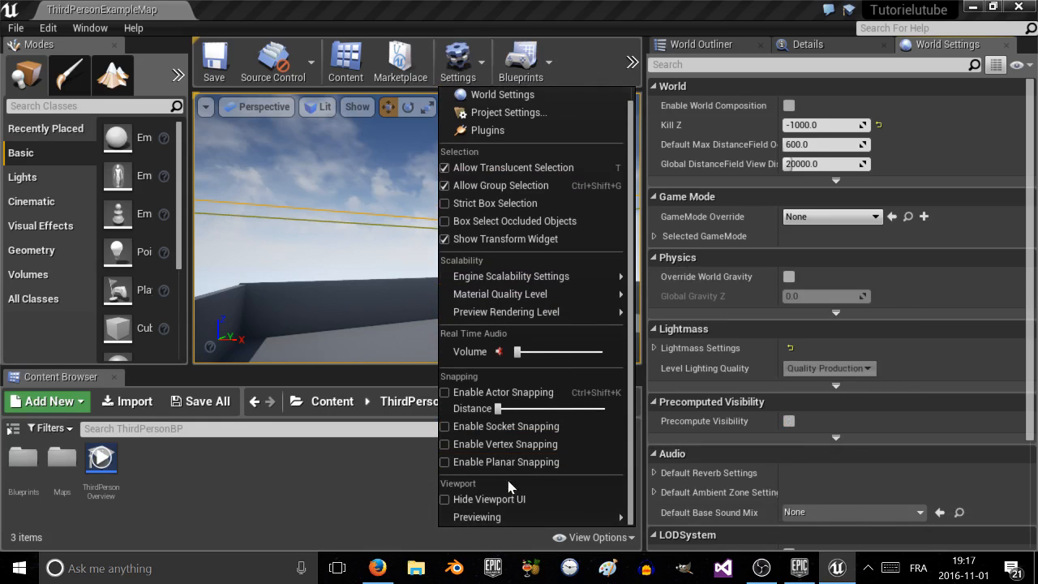
scroll(509, 487, "up", 1)
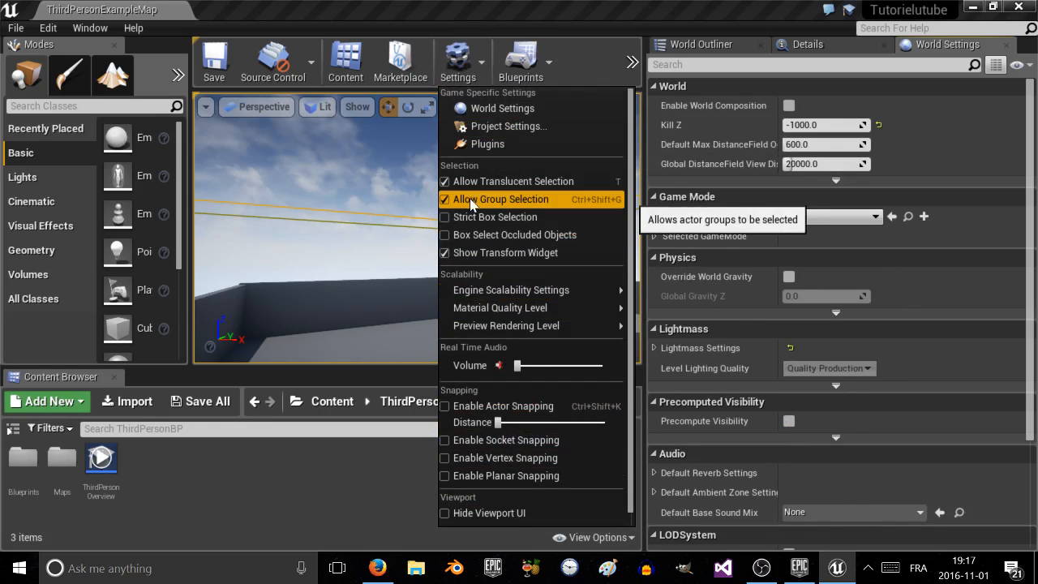
left_click(505, 126)
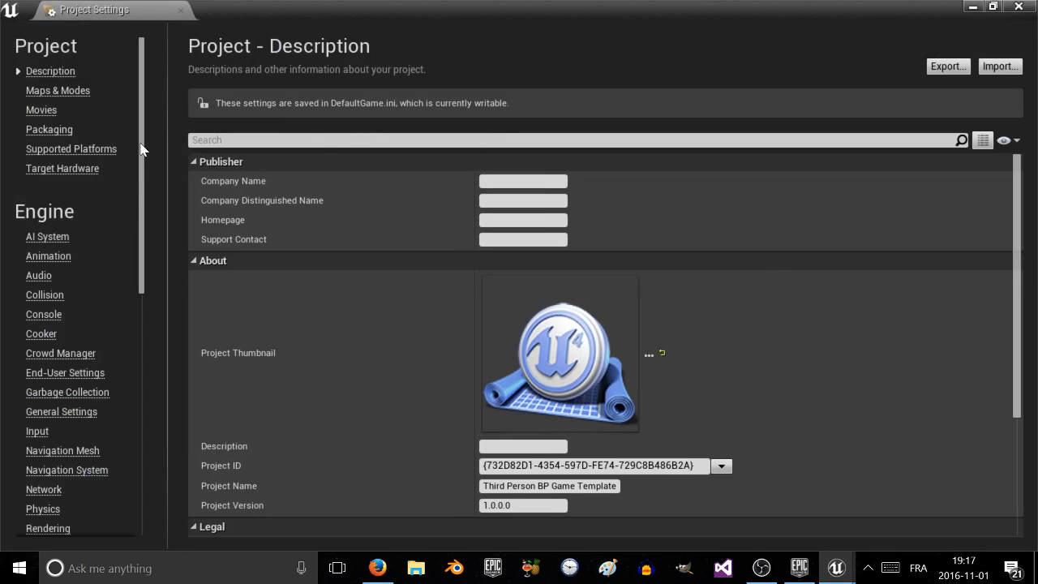
left_click_drag(140, 150, 140, 218)
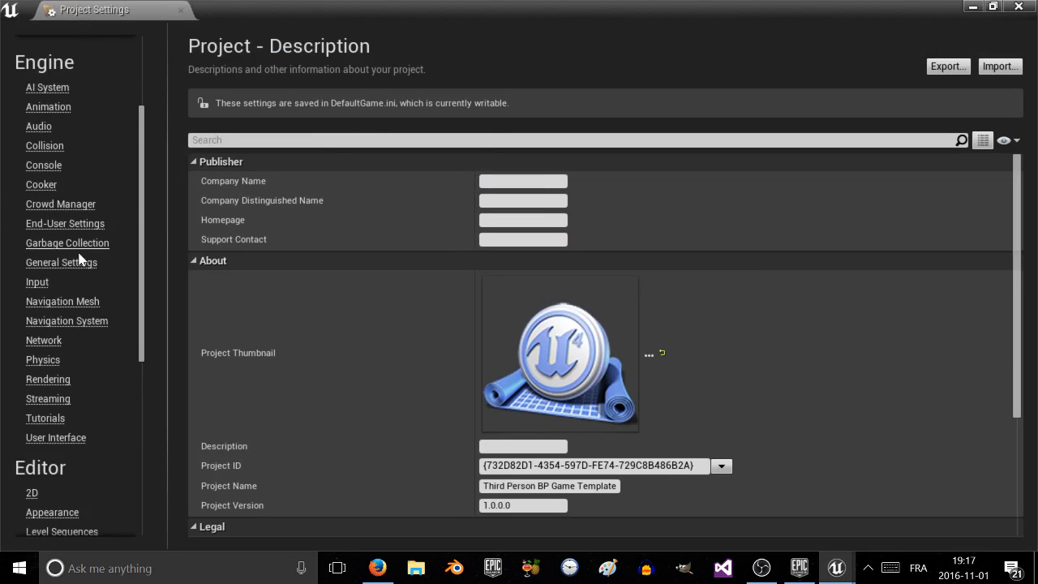
Step: View the Engine General Settings and look through the Editor, Platforms and Plugins categories of the Project Settings
left_click(73, 265)
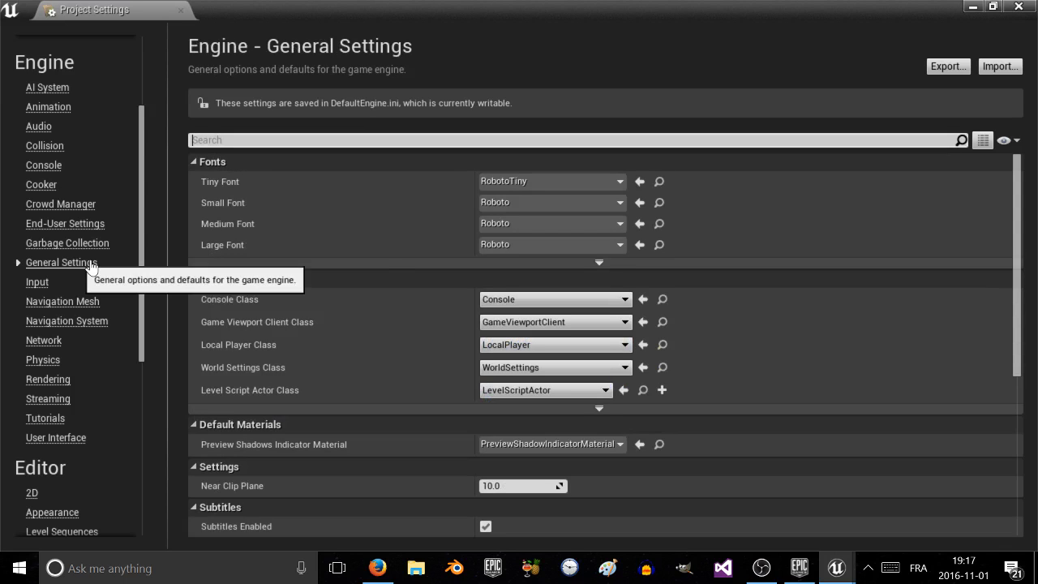
scroll(316, 282, "down", 5)
scroll(317, 282, "down", 3)
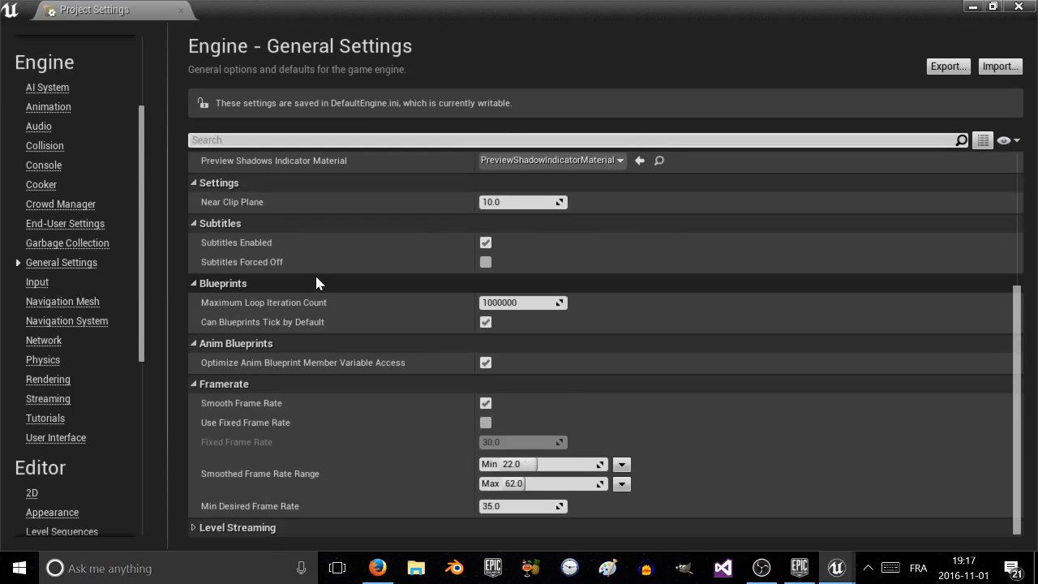
scroll(316, 281, "up", 6)
scroll(316, 281, "up", 1)
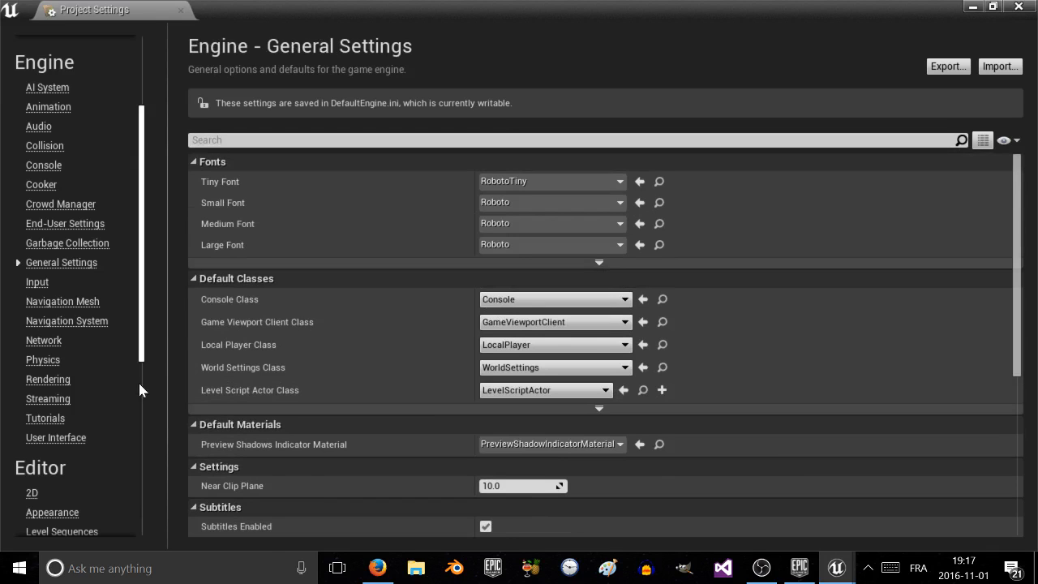
scroll(134, 418, "down", 4)
scroll(134, 454, "down", 6)
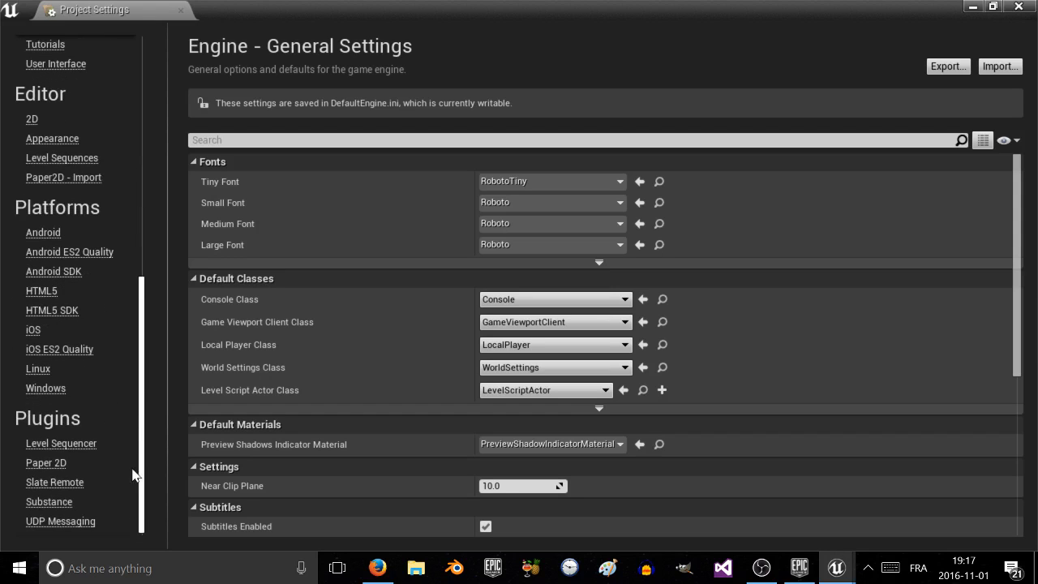
scroll(134, 470, "up", 7)
scroll(132, 395, "up", 2)
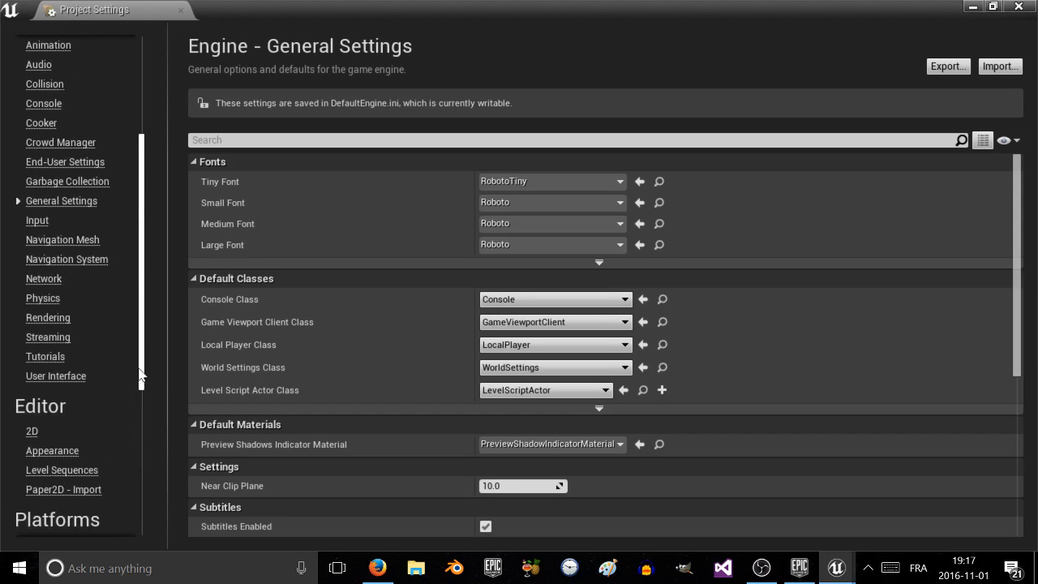
Step: View the Engine Rendering settings and the available anti-aliasing methods under Default Postprocessing Settings
left_click(50, 345)
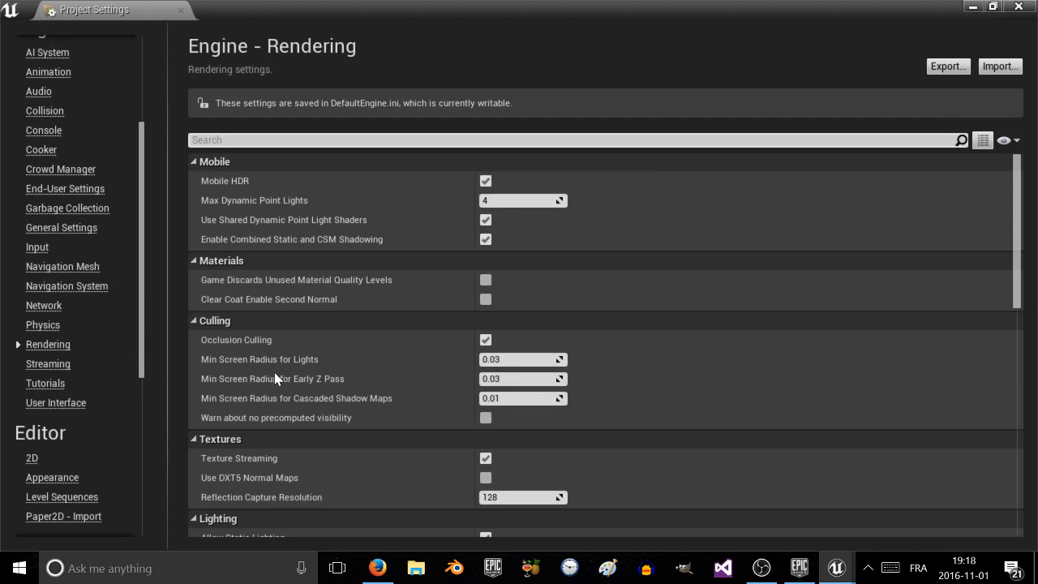
scroll(277, 378, "down", 5)
scroll(276, 378, "down", 3)
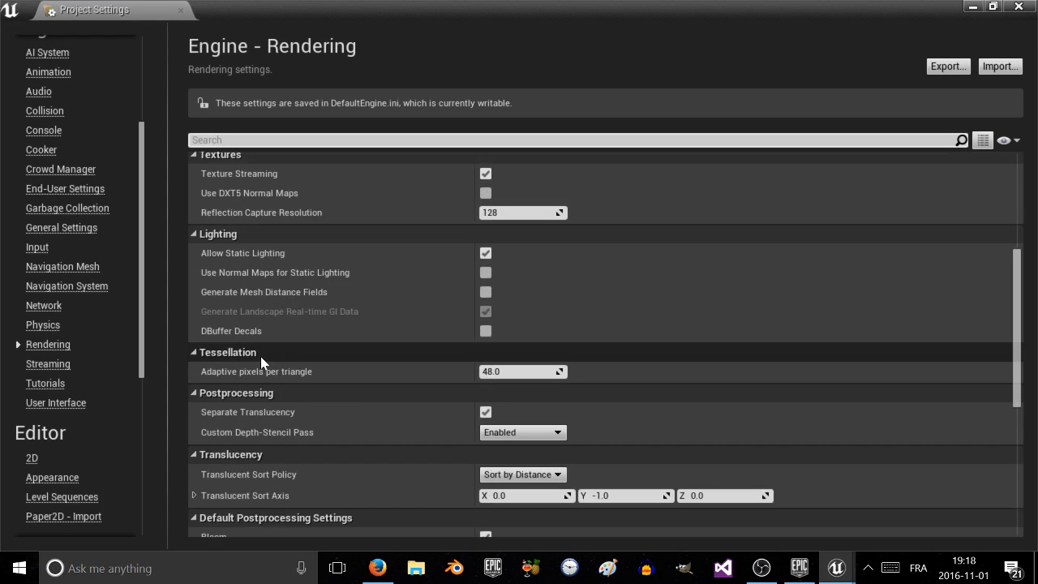
scroll(273, 318, "down", 6)
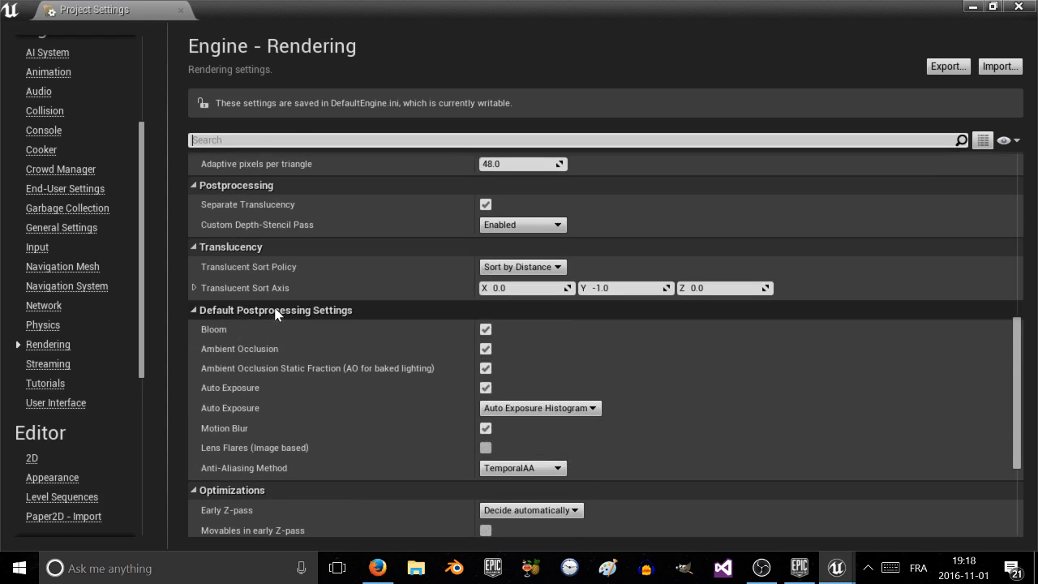
scroll(276, 314, "down", 1)
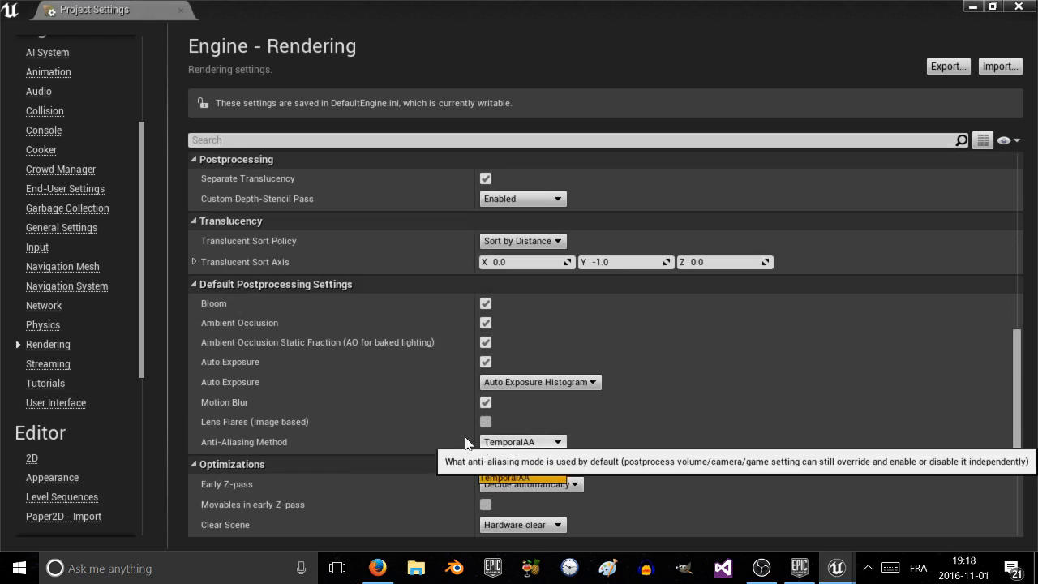
left_click(514, 442)
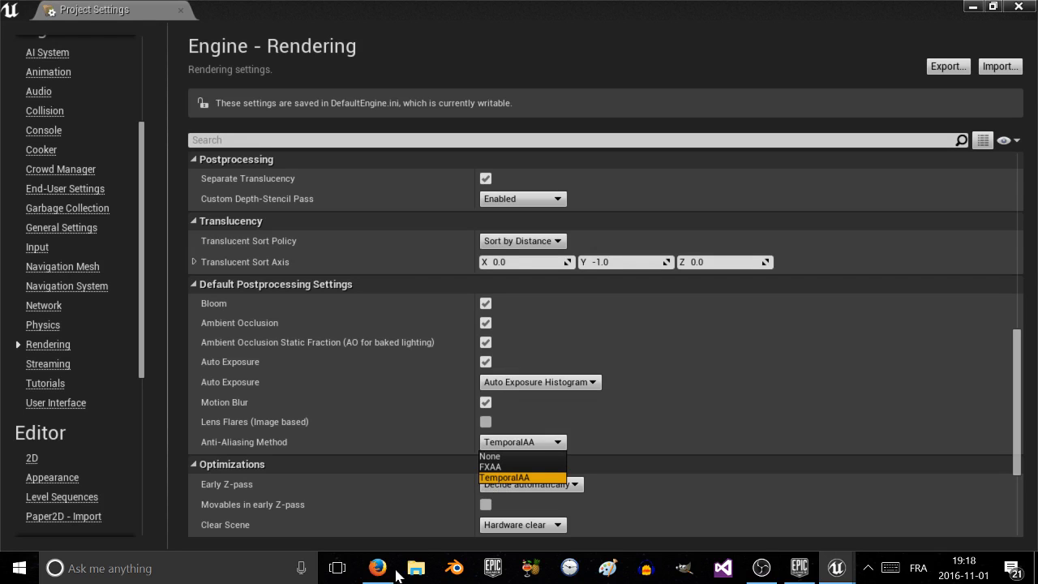
Step: Switch to the Epic Games Launcher, view the projects in the library, and return to the Project Settings
left_click(800, 568)
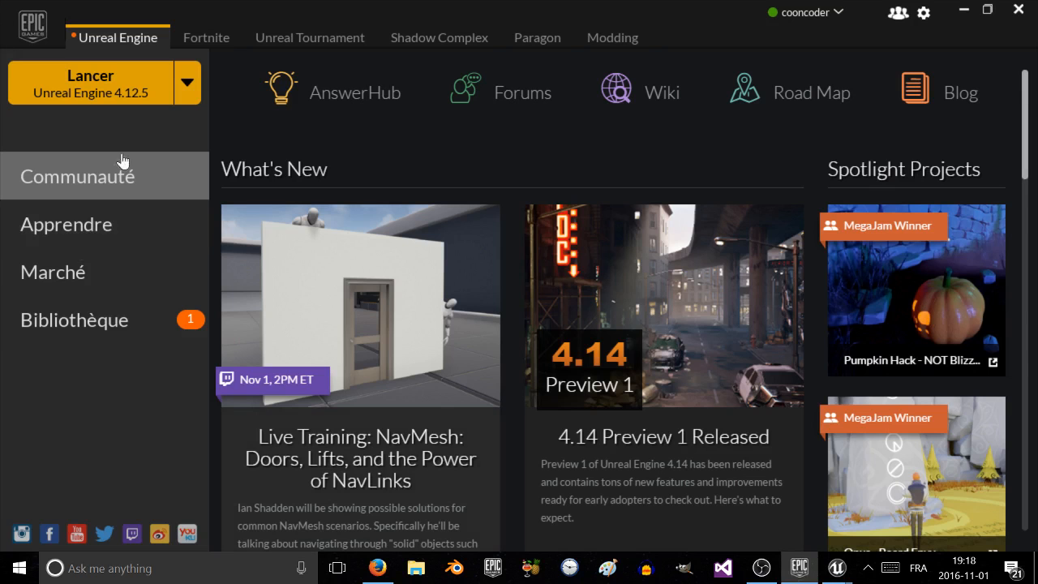
left_click(116, 343)
mouse_move(563, 384)
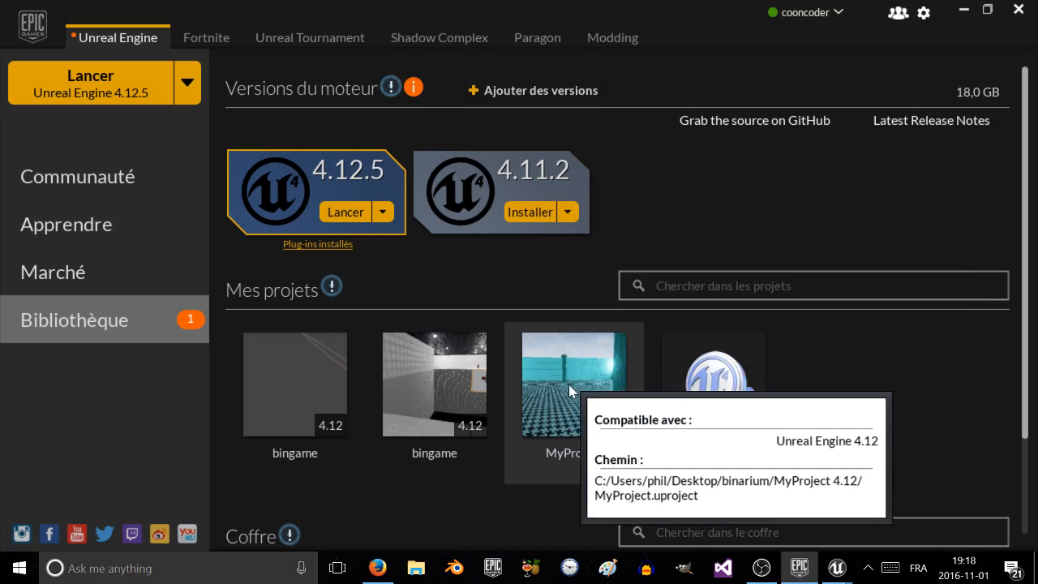
left_click(799, 572)
Step: Set the project's default Anti-Aliasing Method to FXAA in the Rendering settings
scroll(714, 425, "down", 4)
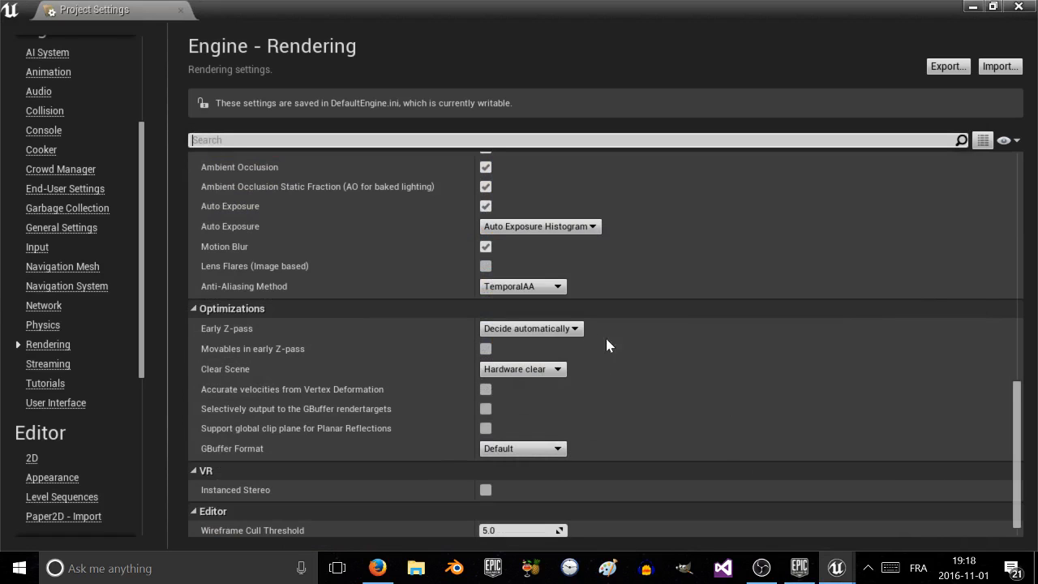
left_click(542, 287)
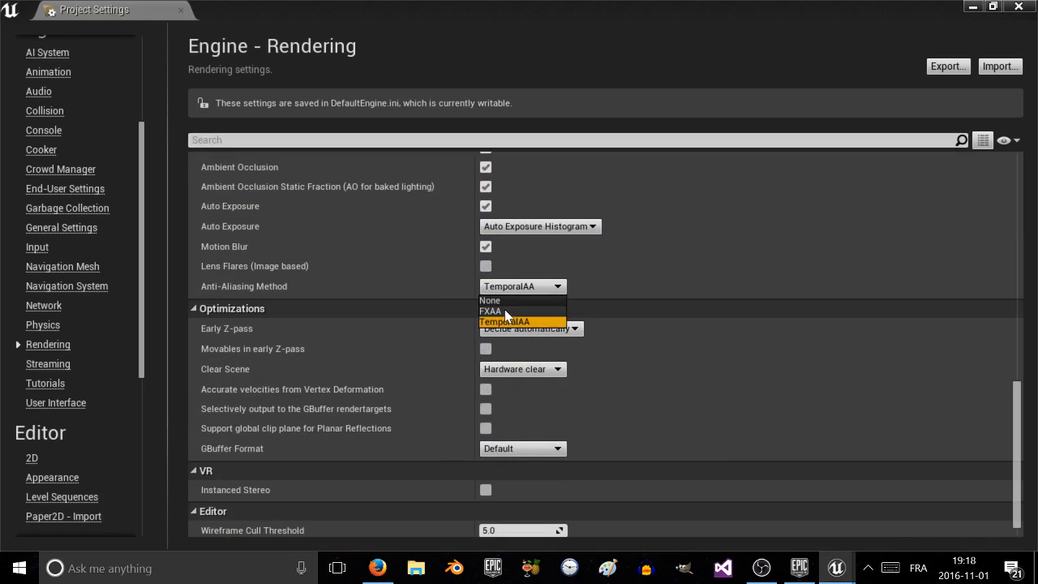
left_click(503, 311)
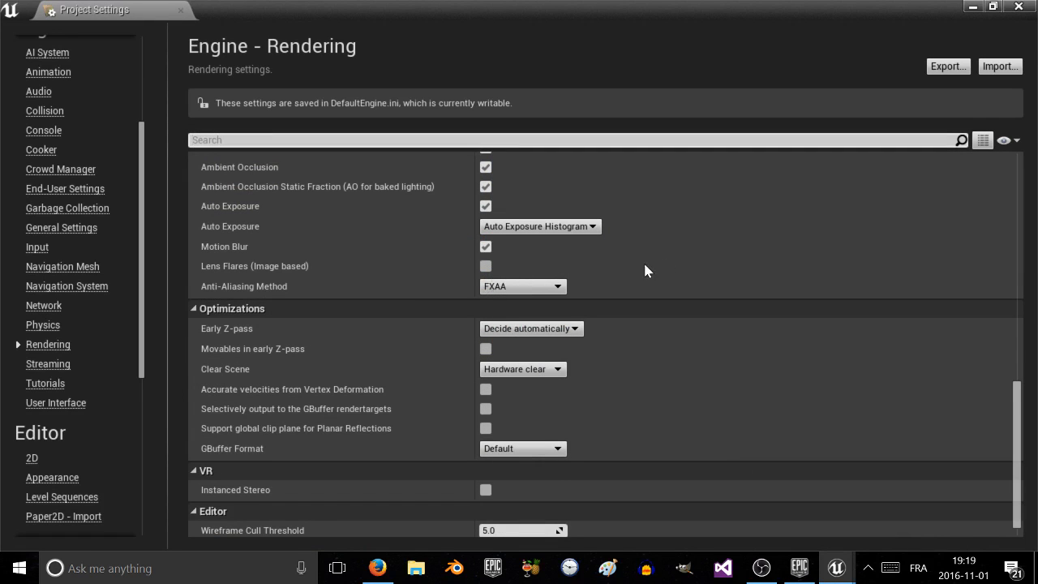
Step: Review the Rendering settings from Mobile to Editor and recheck the anti-aliasing options without changing them
scroll(674, 309, "down", 1)
scroll(591, 336, "up", 10)
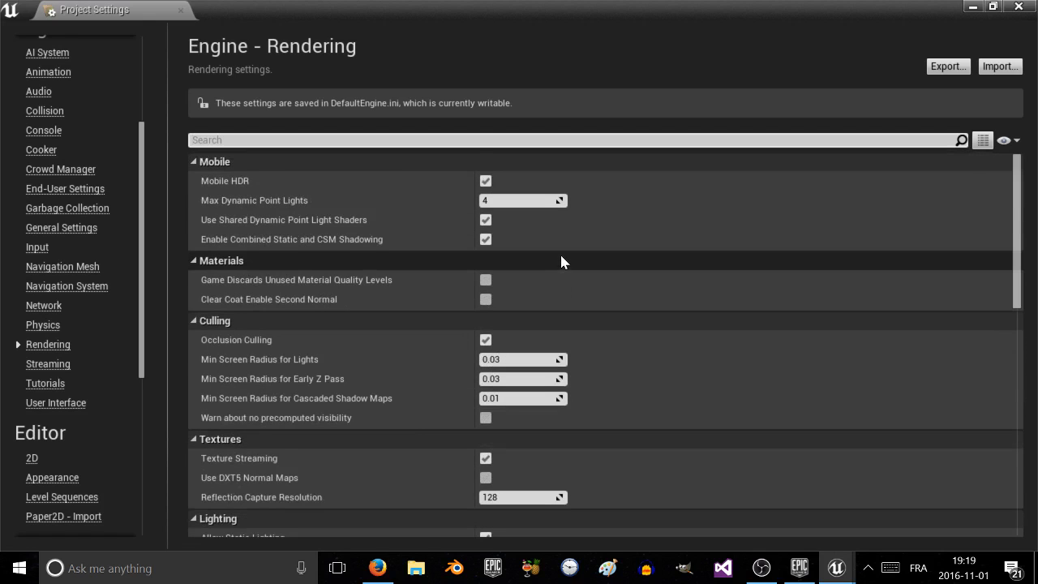
scroll(538, 352, "down", 10)
scroll(490, 527, "down", 2)
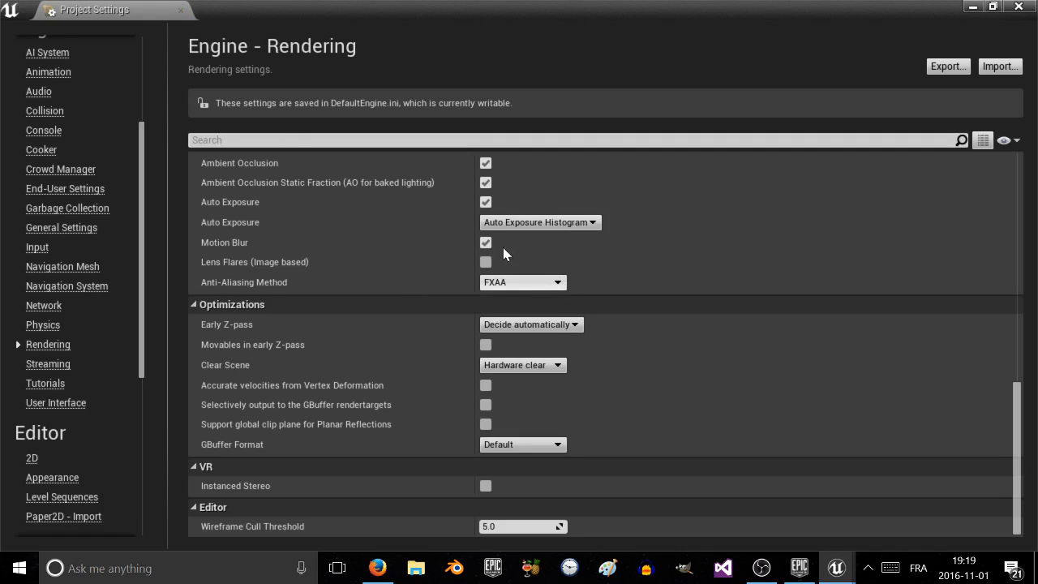
left_click(504, 283)
left_click(429, 272)
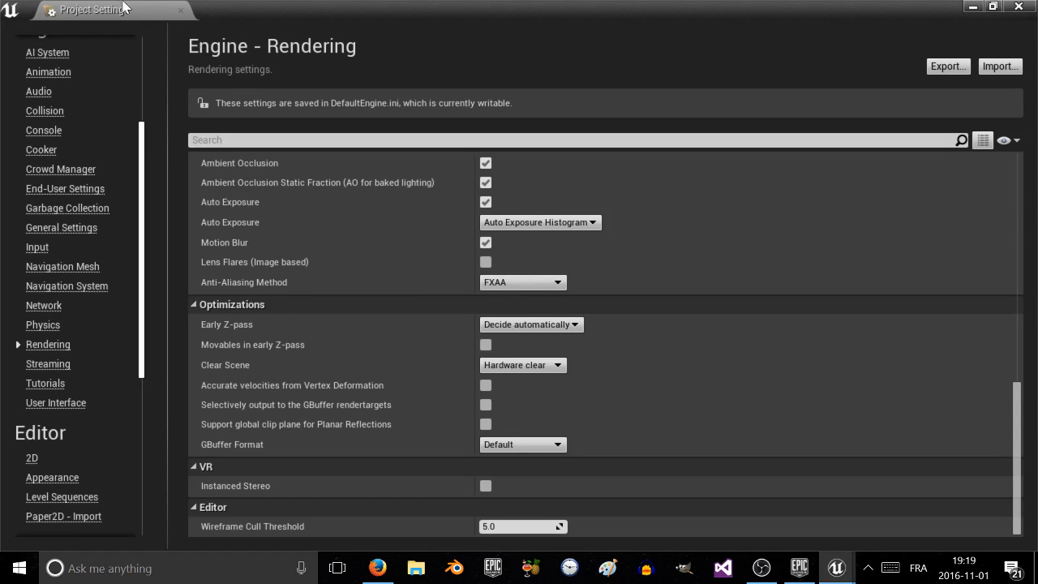
Step: Reopen the Project Settings from the level editor and view the project's Description page down to the Displayed section
left_click(180, 9)
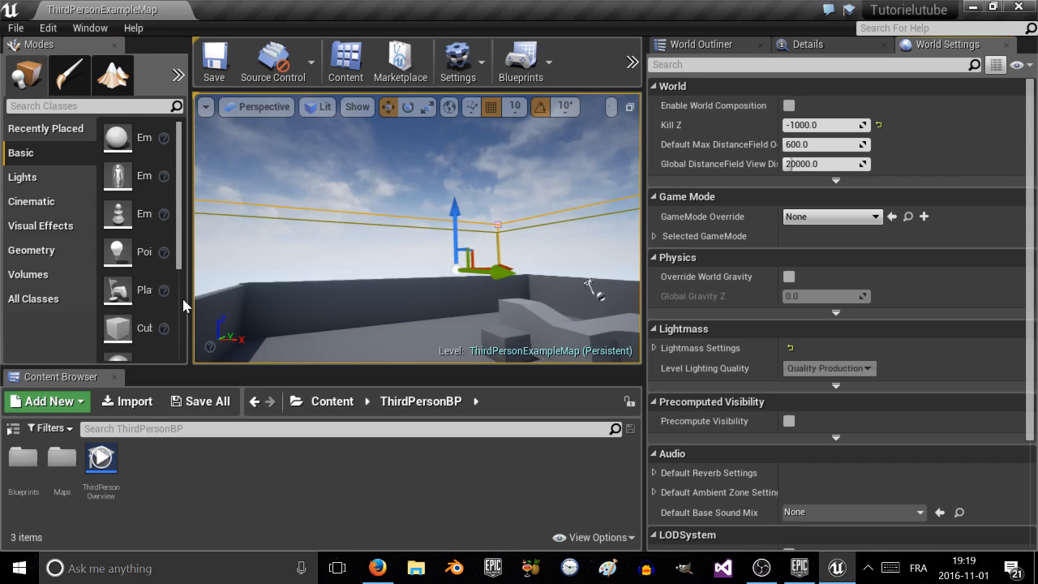
left_click(486, 71)
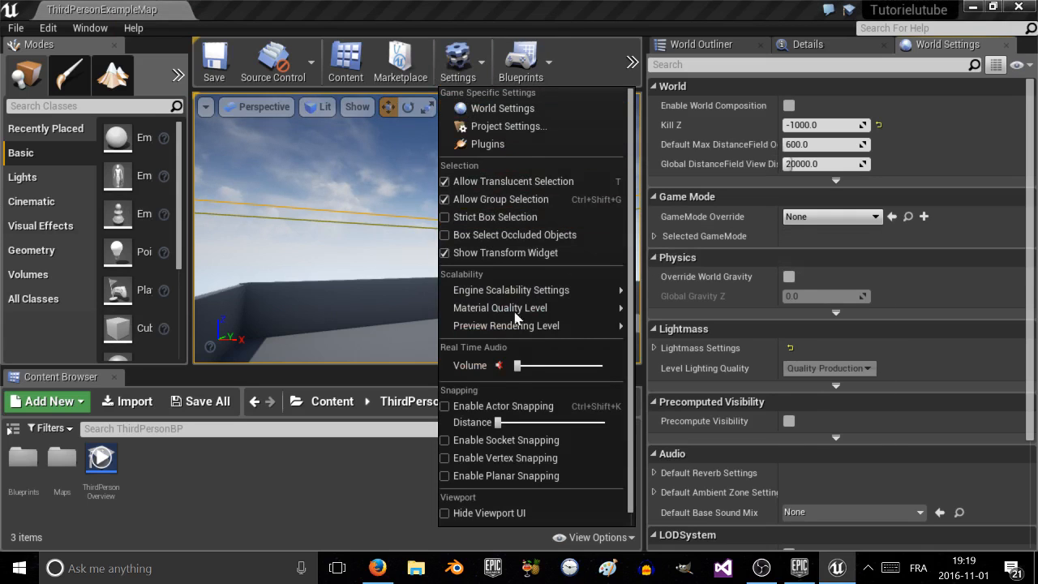
left_click(496, 129)
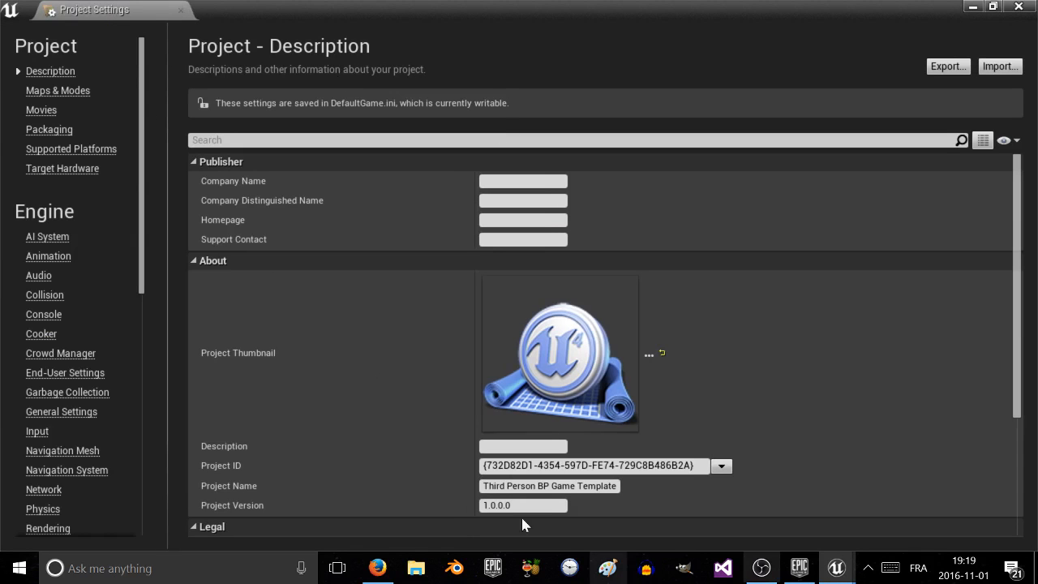
scroll(385, 332, "down", 3)
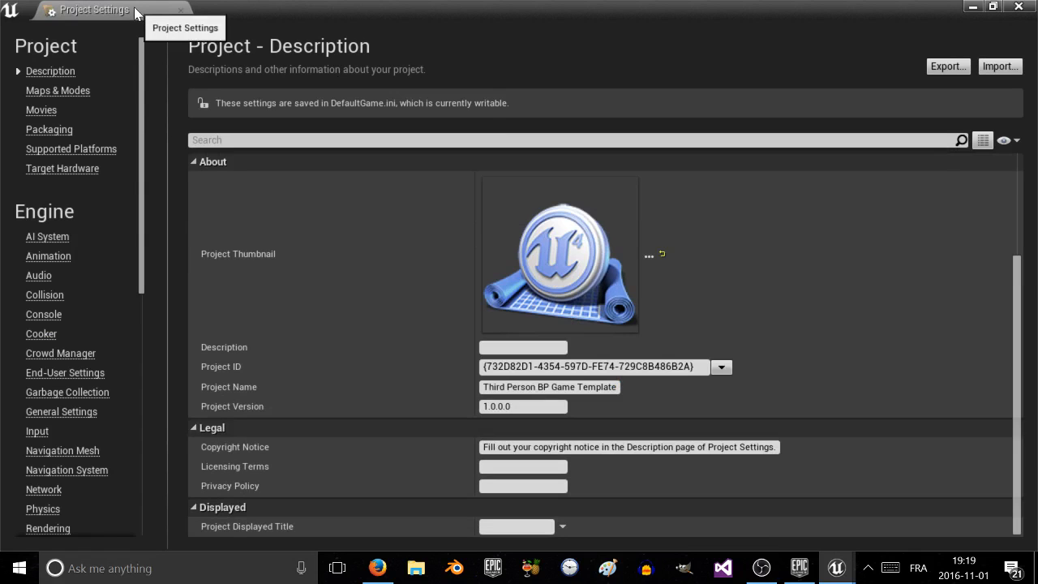
Step: Dock the Project Settings as a tab beside ThirdPersonExampleMap and switch back and forth between the two tabs
left_click_drag(135, 13, 232, 7)
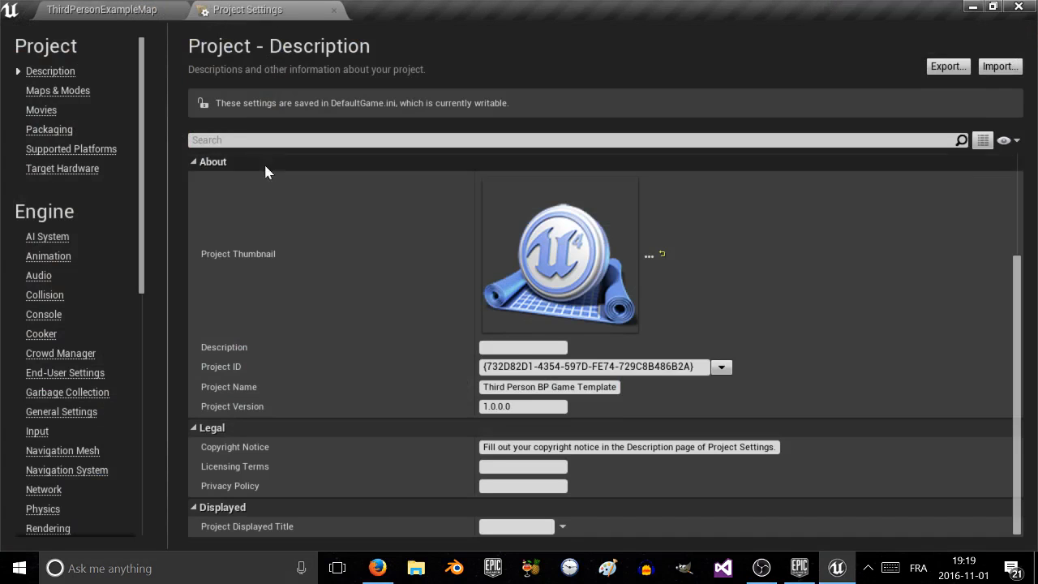
left_click(112, 10)
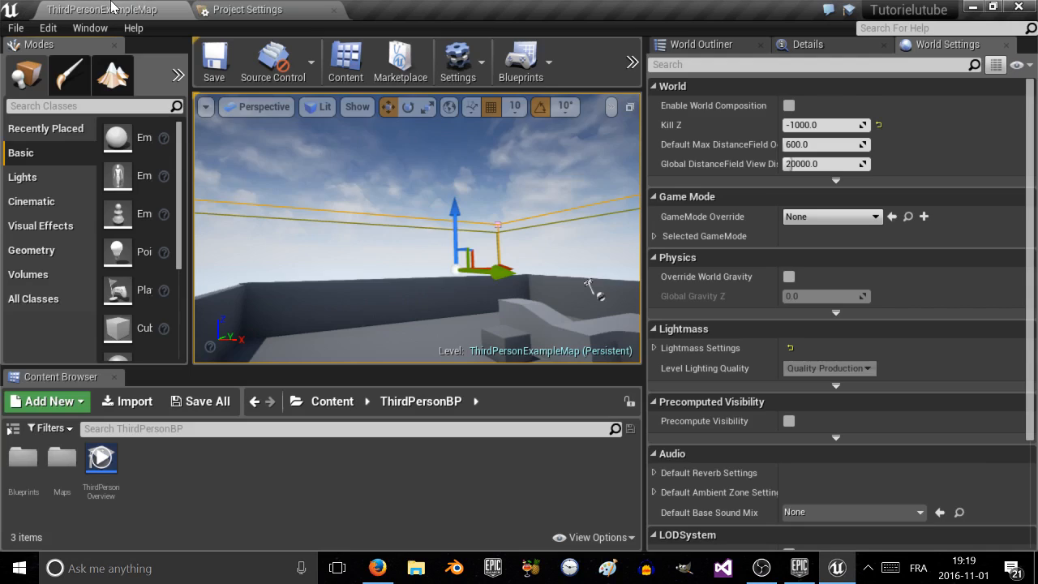
left_click(286, 8)
left_click(93, 6)
left_click(261, 10)
Step: Undock the Project Settings into a separate window and close it
left_click_drag(261, 10, 440, 460)
left_click_drag(637, 479, 439, 7)
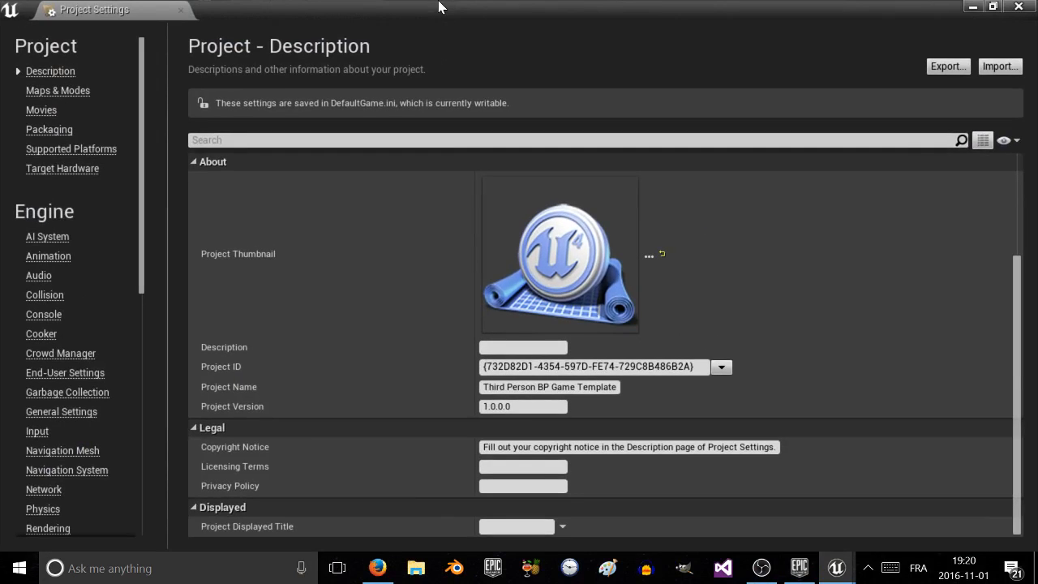
left_click(1019, 7)
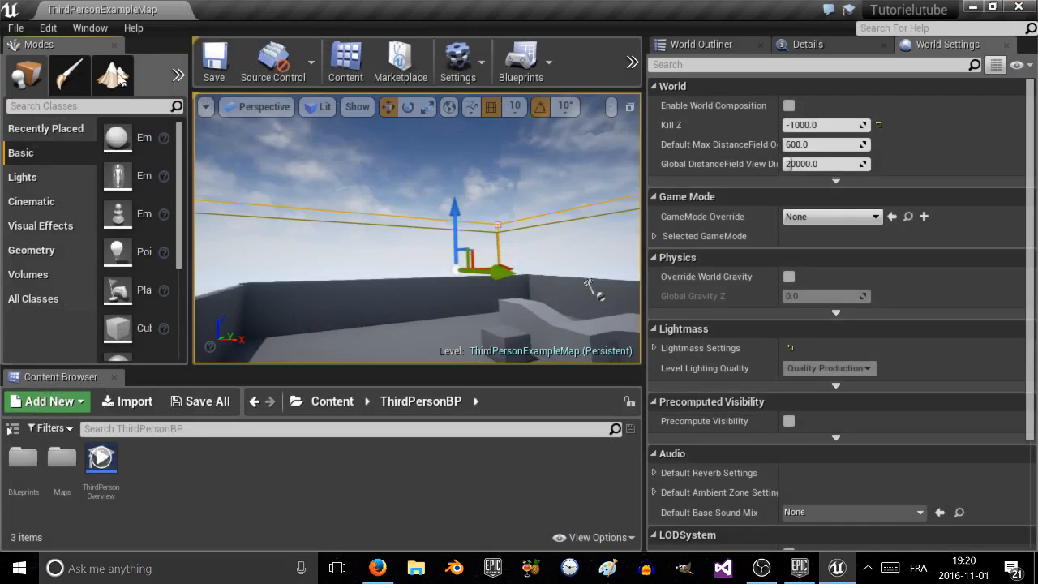
Step: Dock the Modes panel beside the viewport beneath the toolbar, narrow it, and close the World Settings panel
left_click_drag(77, 42, 48, 203)
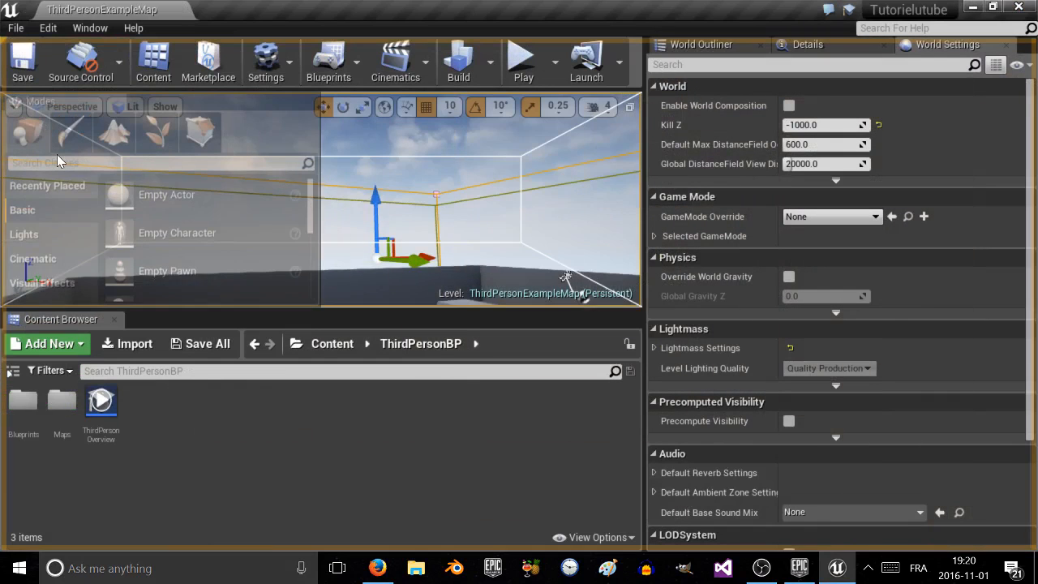
left_click_drag(324, 241, 185, 266)
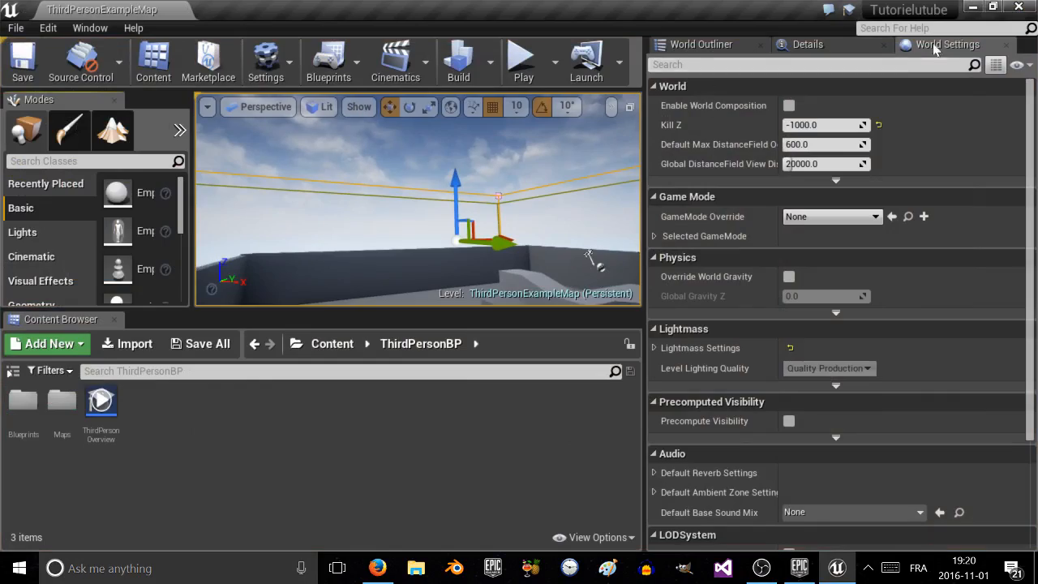
left_click_drag(941, 46, 309, 284)
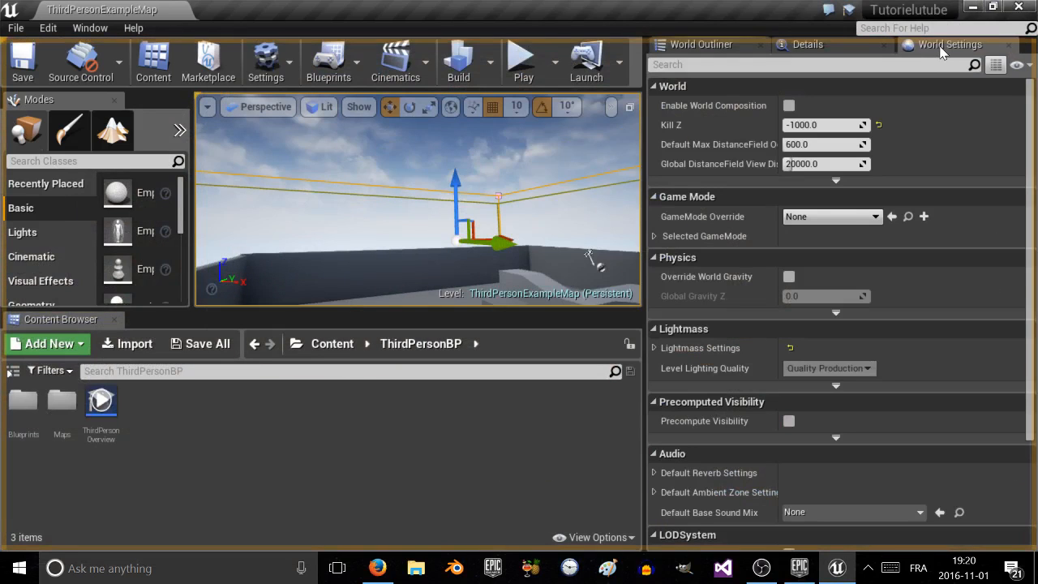
left_click(1008, 45)
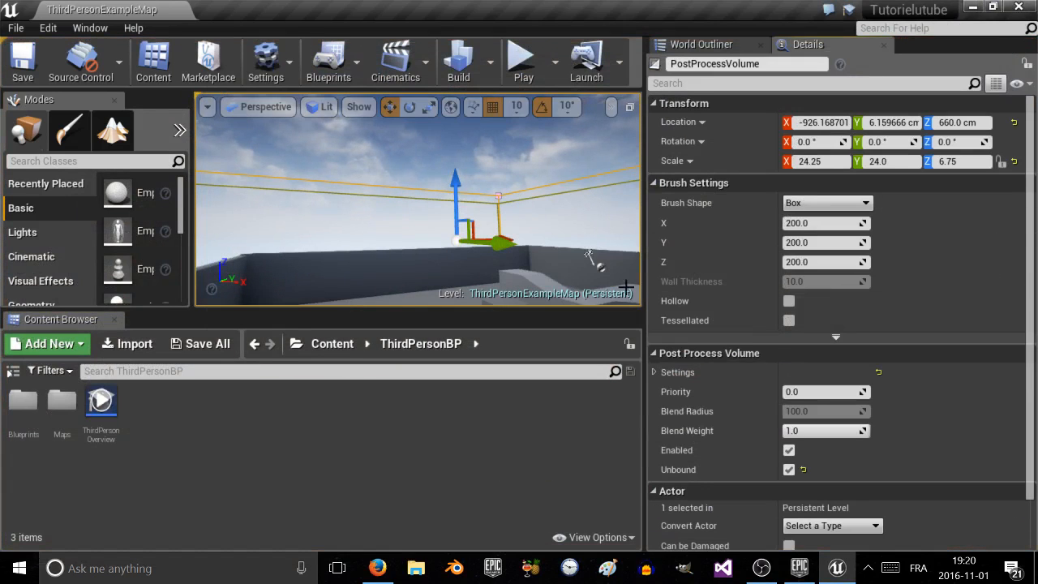
Step: Enlarge the level viewport by shrinking the Content Browser's height and the Details panel's width
mouse_move(639, 280)
right_mouse_down()
mouse_move(659, 279)
mouse_move(627, 267)
right_mouse_up()
scroll(625, 267, "down", 5)
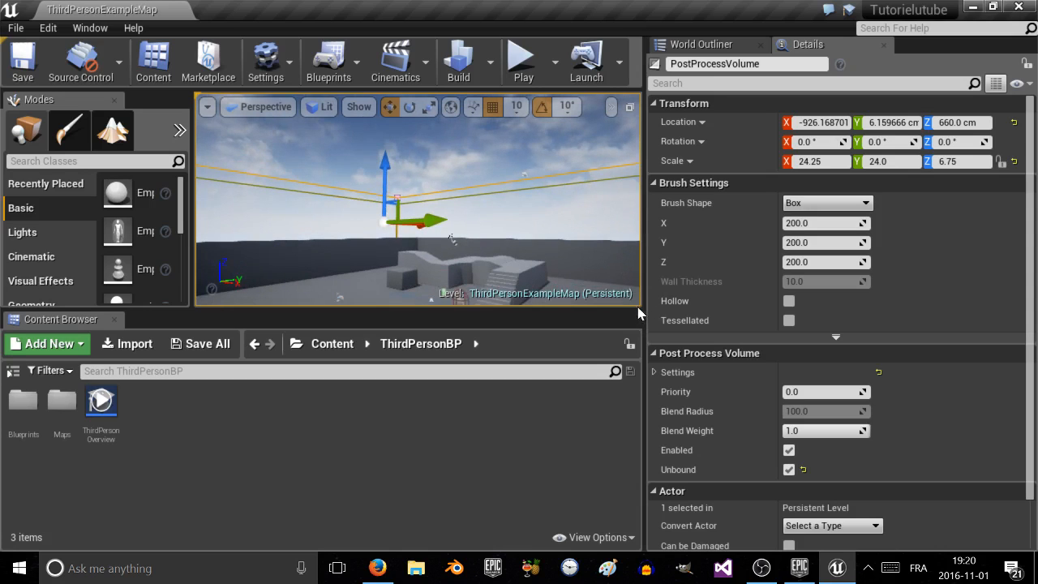
left_click_drag(638, 313, 637, 455)
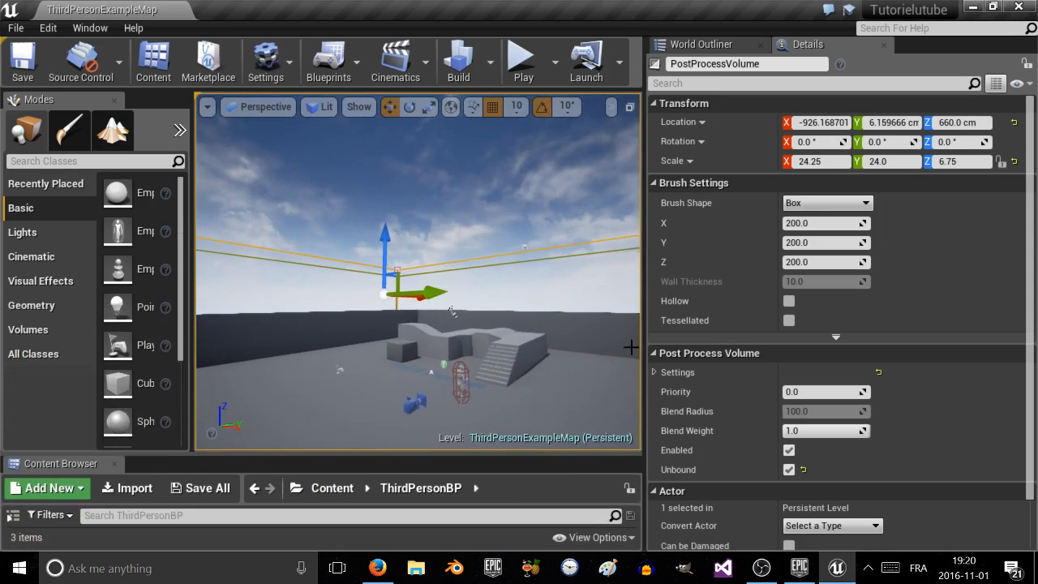
left_click_drag(650, 331, 915, 331)
scroll(589, 237, "down", 2)
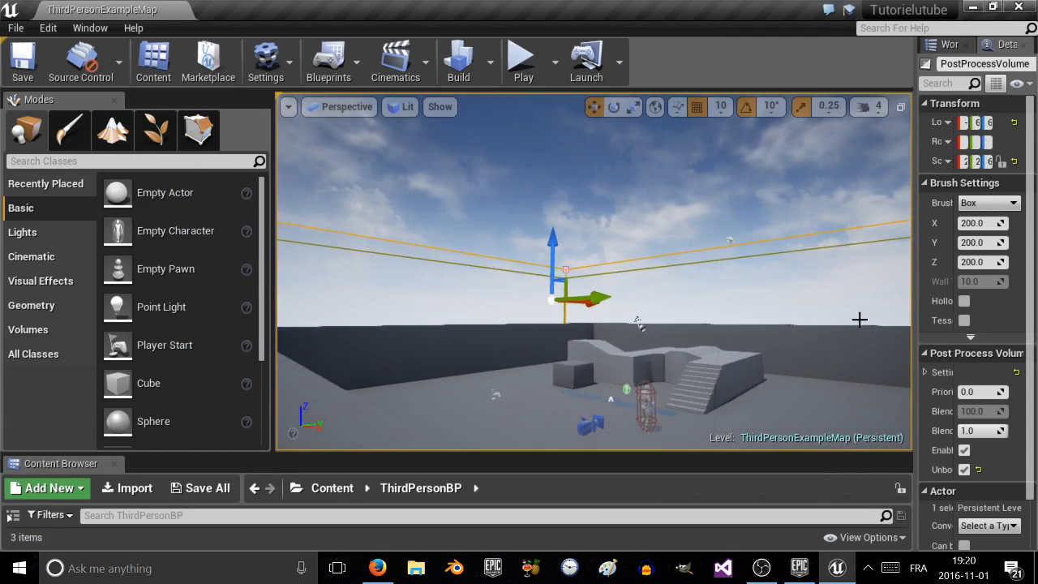
left_click_drag(911, 305, 872, 318)
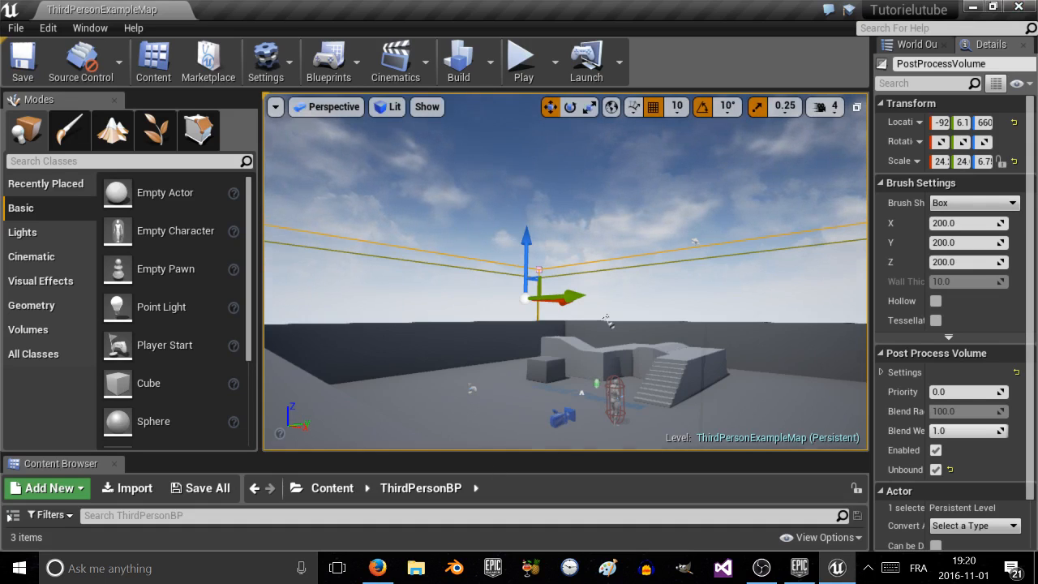
Step: Switch the viewport's view mode to Unlit and look around the level without lighting
right_click_drag(607, 318, 442, 318)
key("w")
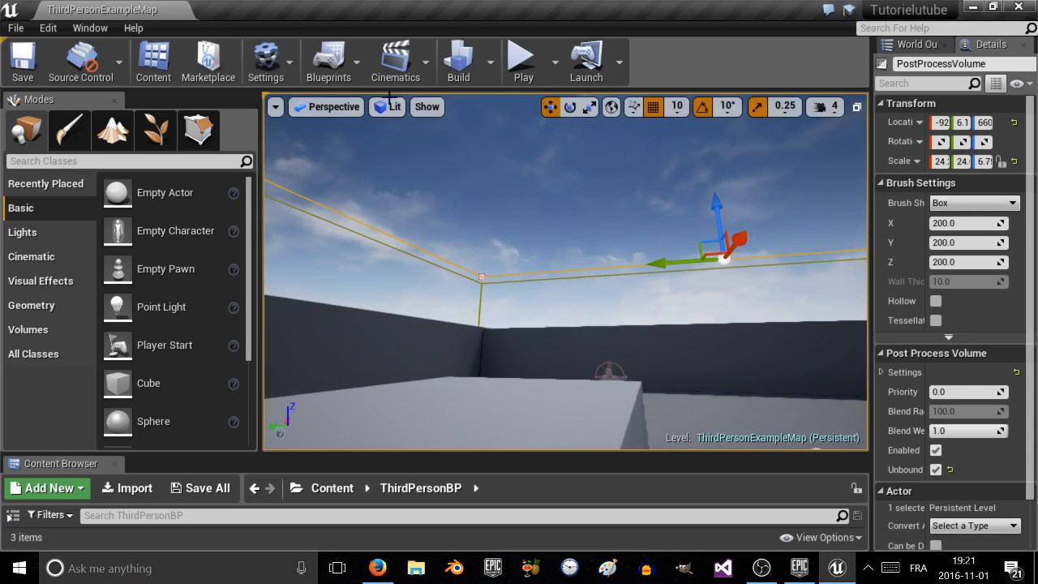
left_click(390, 106)
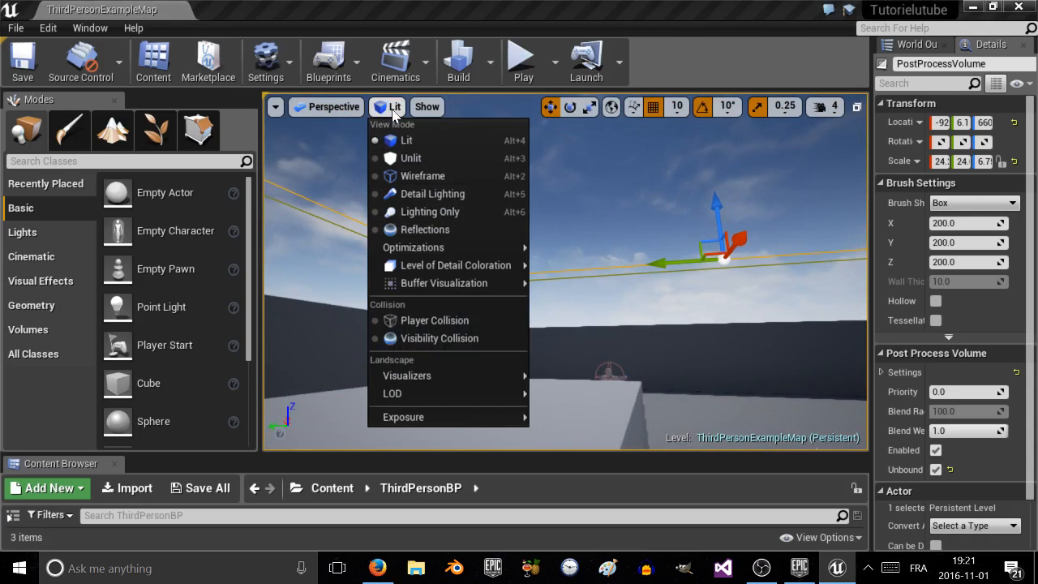
left_click(425, 161)
mouse_move(446, 163)
right_mouse_down()
mouse_move(480, 196)
mouse_move(580, 168)
mouse_move(665, 187)
mouse_move(751, 178)
mouse_move(836, 189)
mouse_move(867, 180)
mouse_move(819, 183)
mouse_move(815, 223)
mouse_move(445, 167)
right_mouse_up()
mouse_move(643, 308)
right_mouse_down()
mouse_move(592, 264)
mouse_move(644, 308)
right_mouse_up()
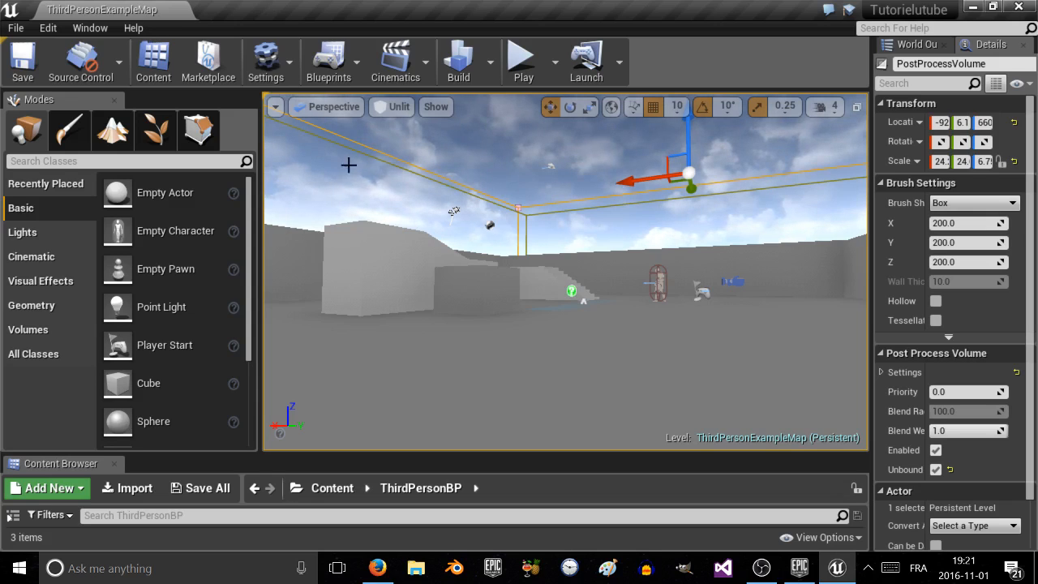
Step: Set the viewport's view mode back to Lit and look over the level with normal lighting
left_click(393, 107)
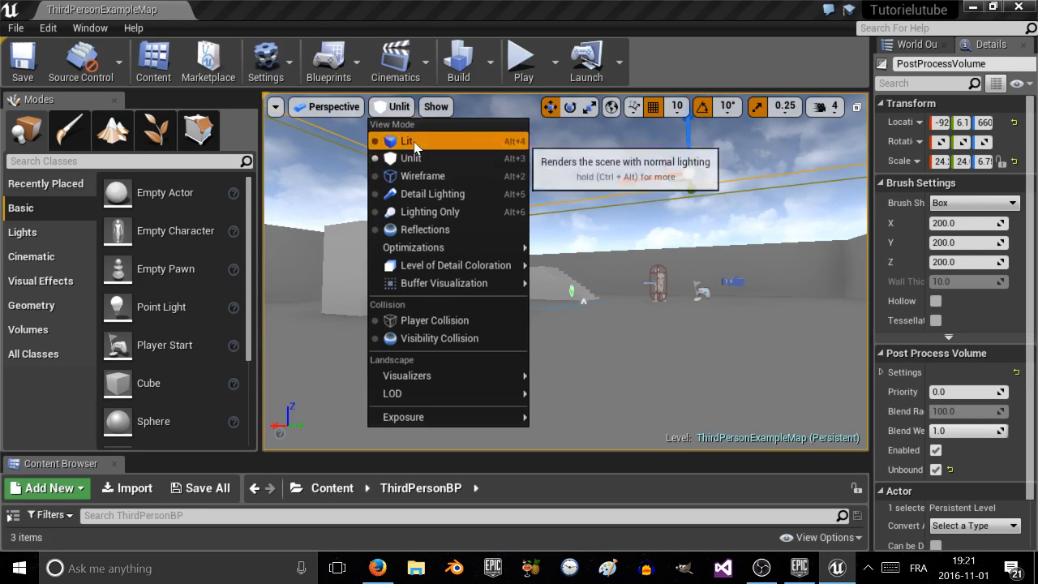
left_click(413, 141)
right_click_drag(484, 283, 611, 319)
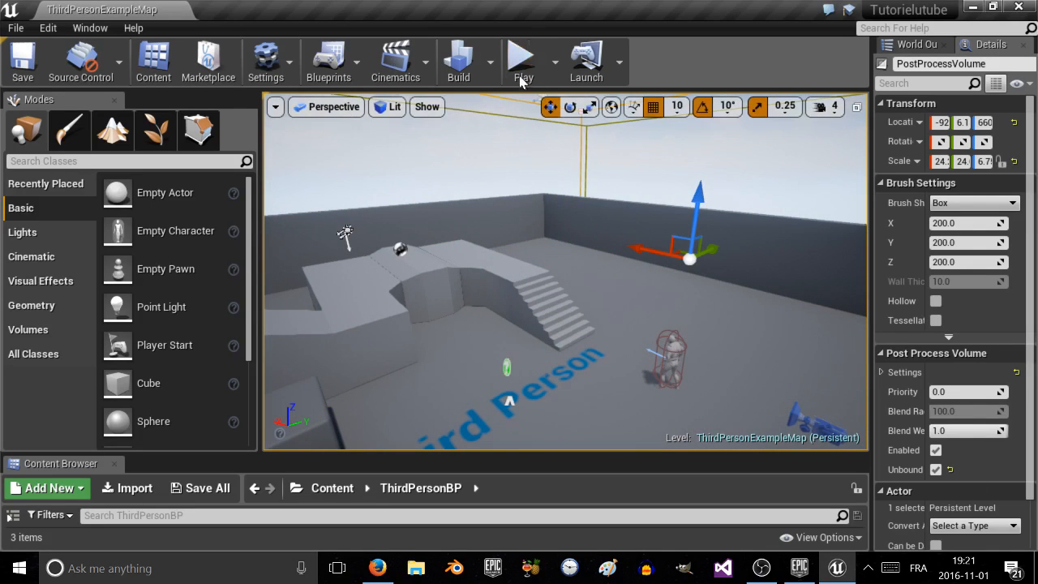
Step: Play the level in the viewport, run and jump with the third-person character, and stop the play session
left_click(521, 73)
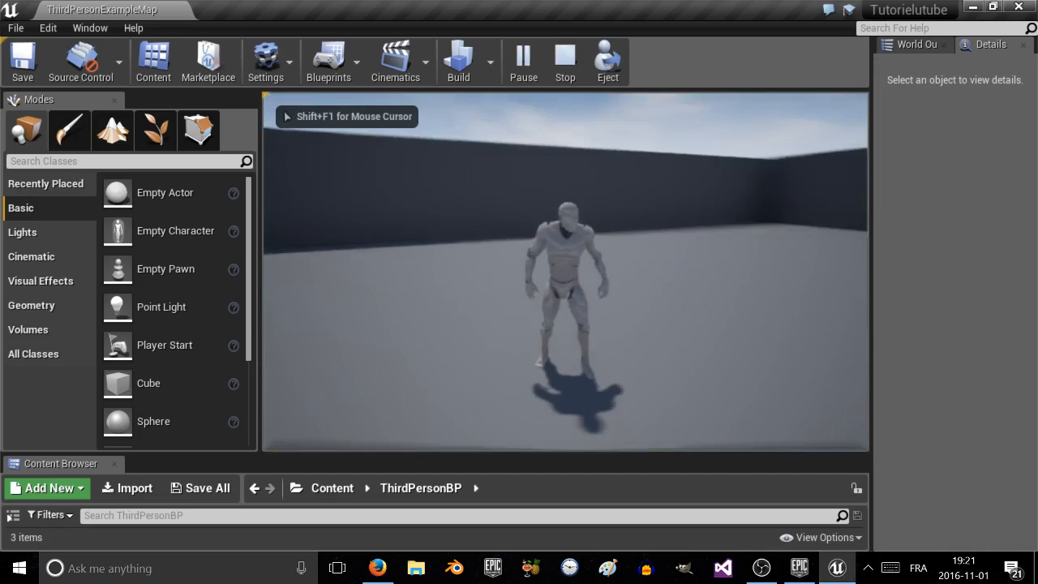
key("w")
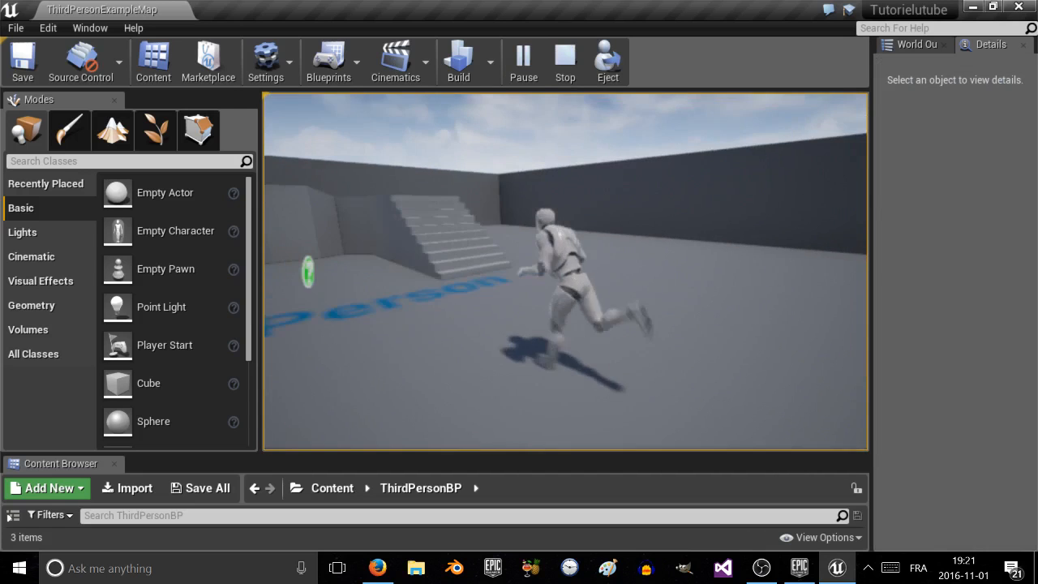
key("space")
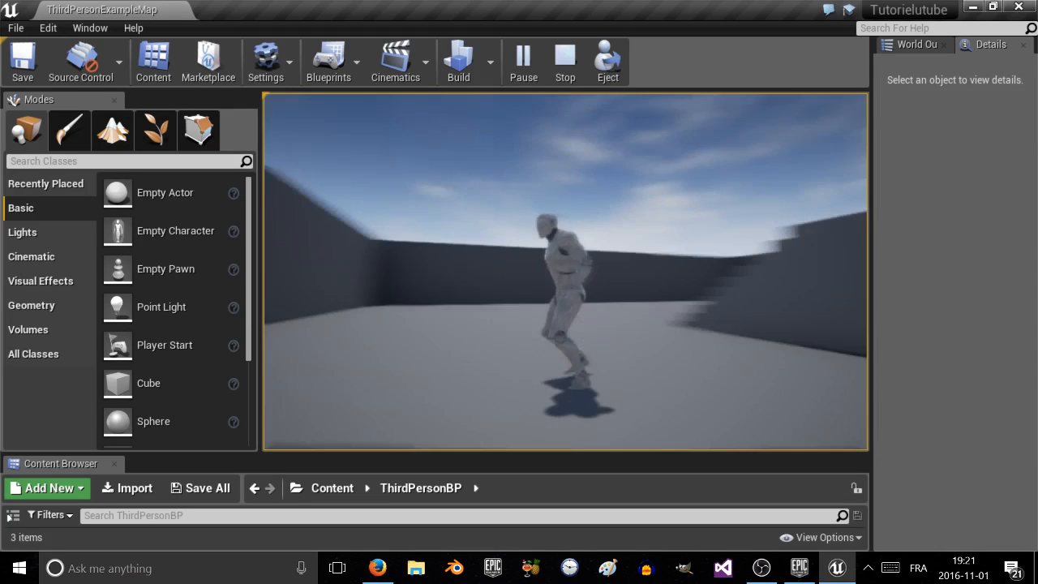
key("space")
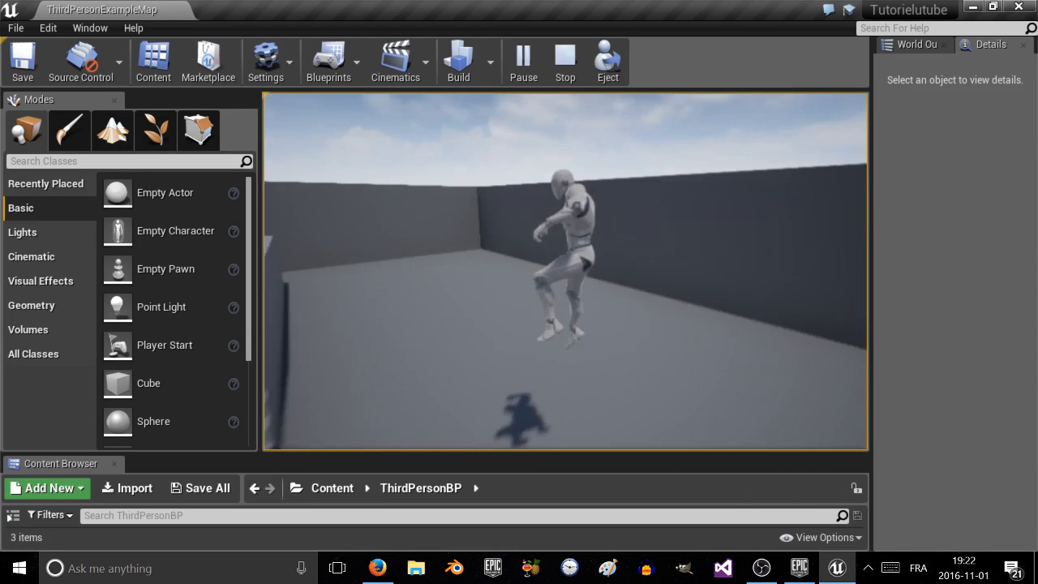
key("s")
key("d")
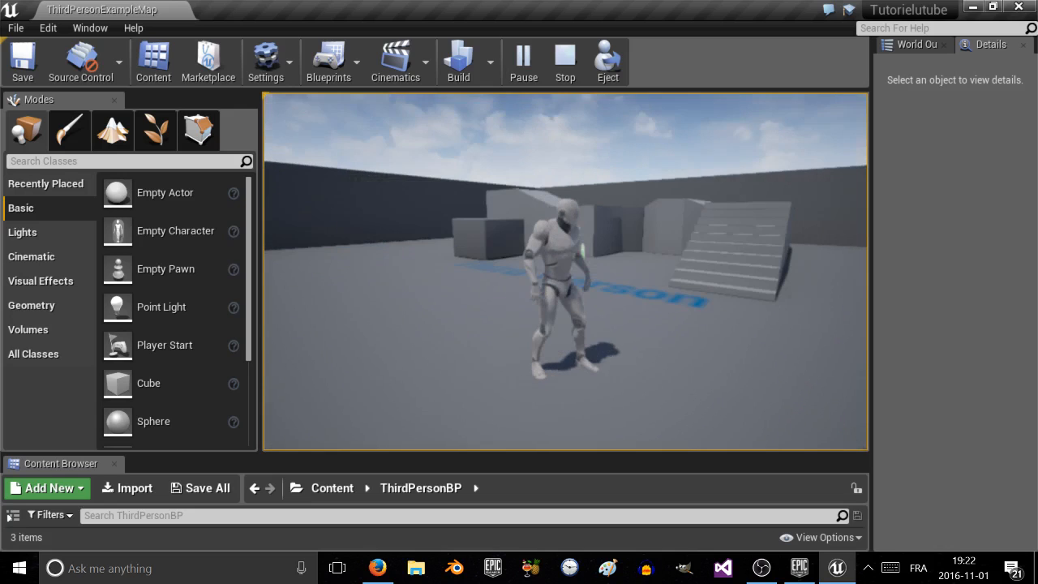
key("Escape")
Step: Look over the level, start another play session to run the character around, and stop it
scroll(724, 221, "down", 8)
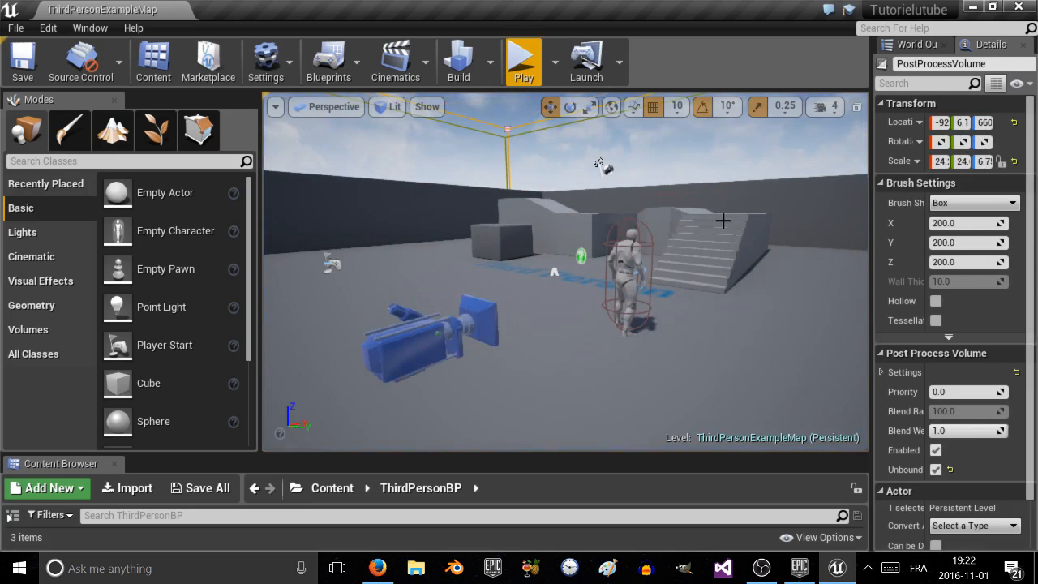
right_click_drag(734, 195, 468, 285)
key("w")
key("w")
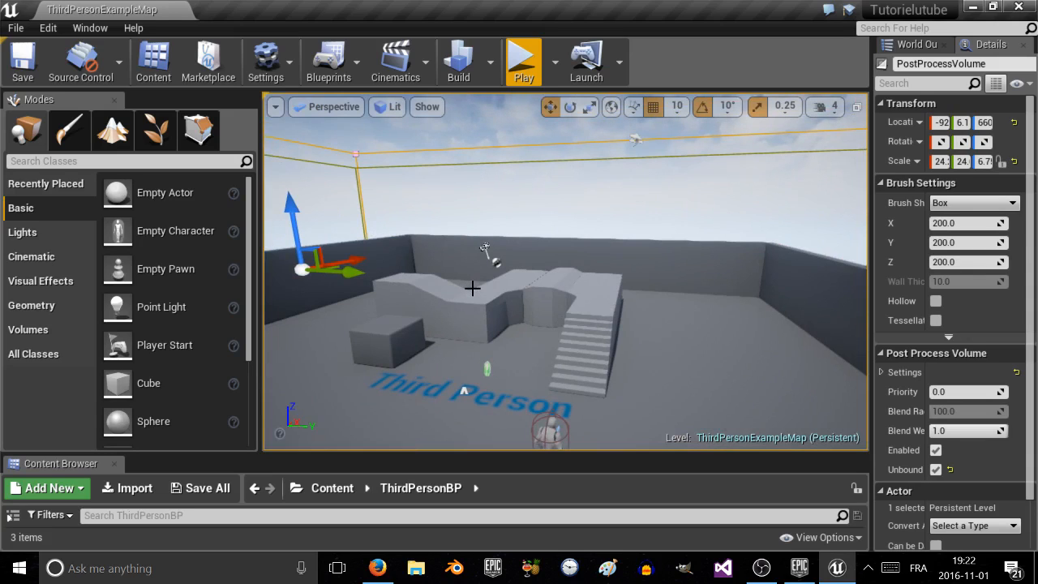
key("alt+p")
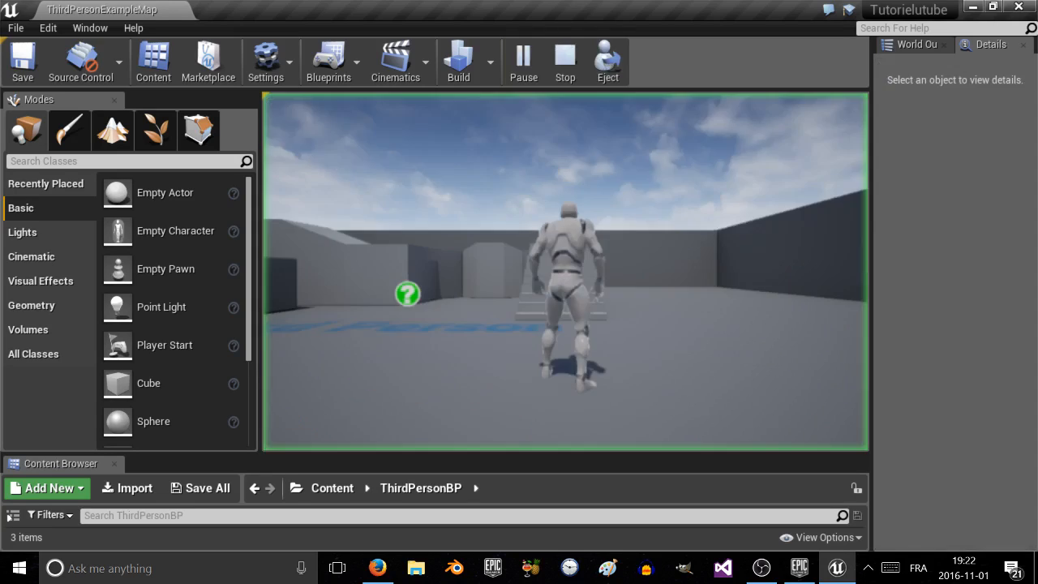
key("w")
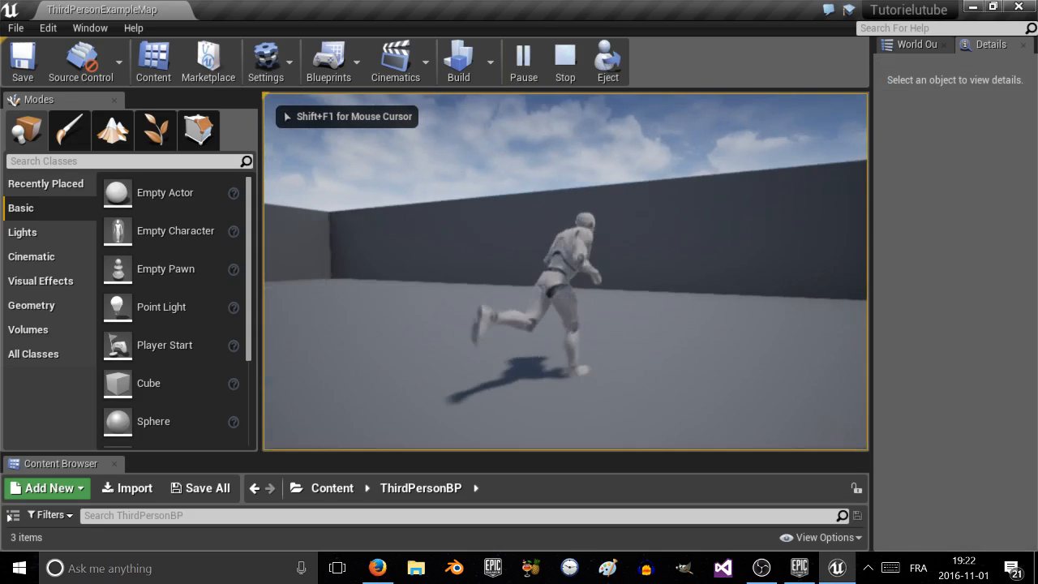
key("Escape")
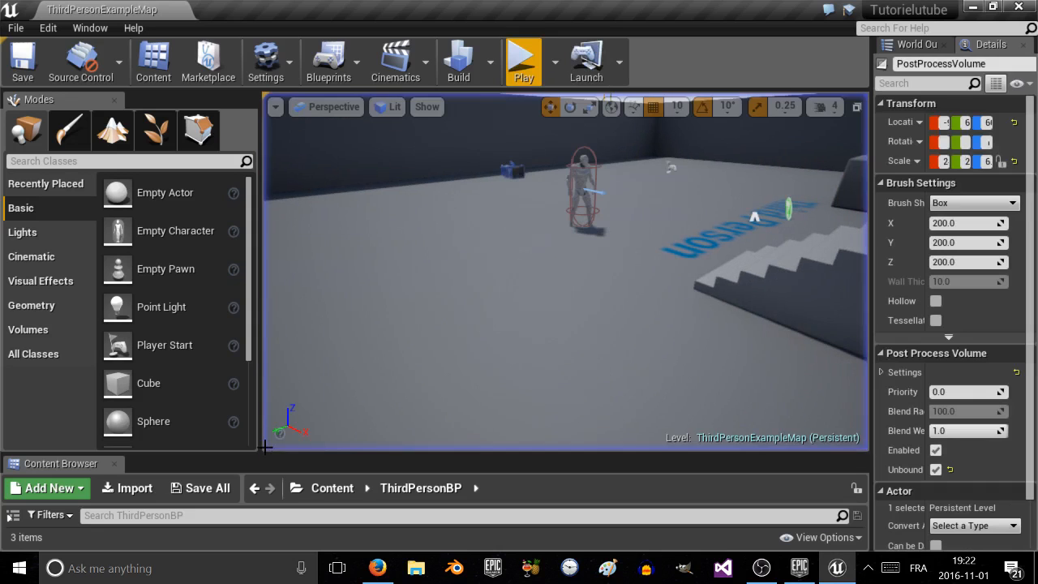
Step: Set all Engine Scalability quality groups to Epic and view the level in the viewport
right_click_drag(741, 261, 787, 178)
mouse_move(560, 190)
right_mouse_down()
mouse_move(616, 217)
mouse_move(561, 190)
right_mouse_up()
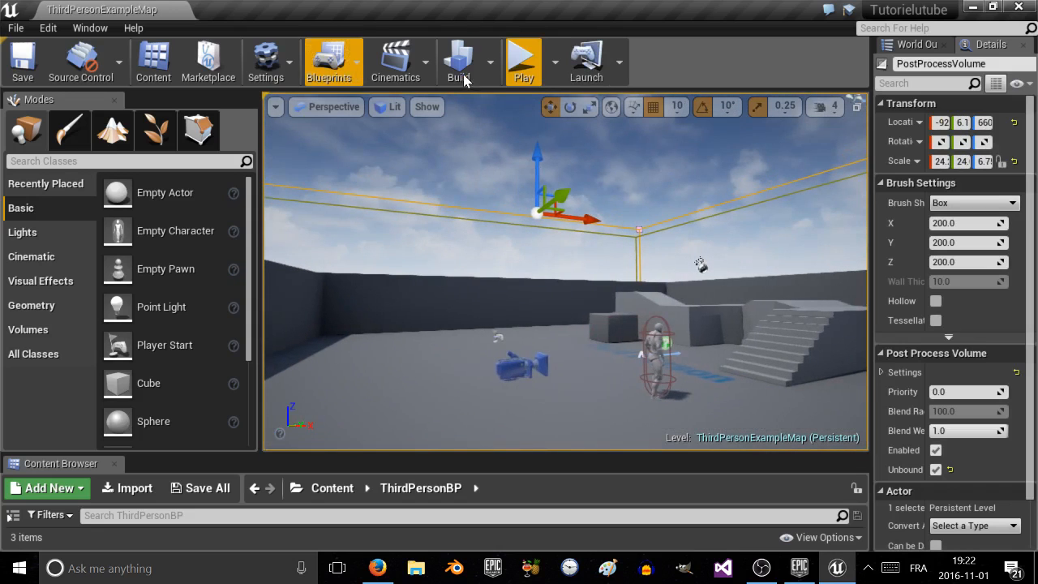
left_click(349, 65)
left_click(268, 63)
mouse_move(373, 294)
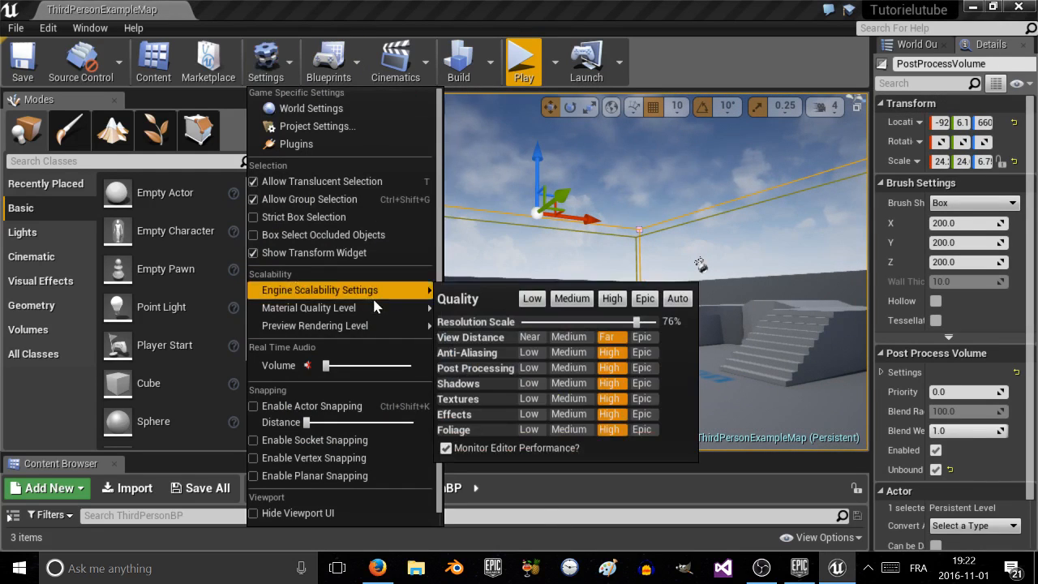
left_click(646, 301)
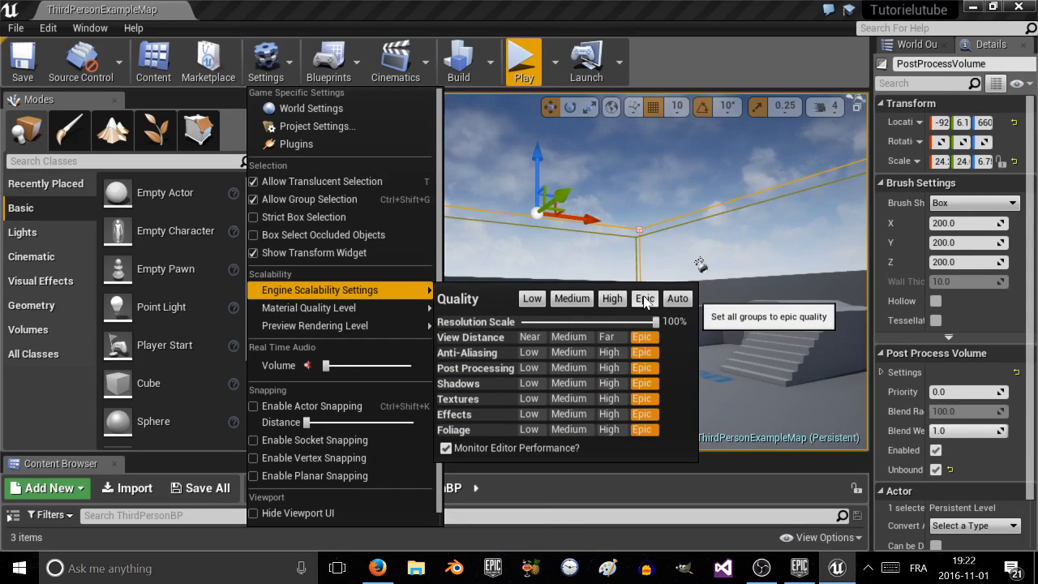
left_click(735, 369)
right_click_drag(626, 264, 625, 264)
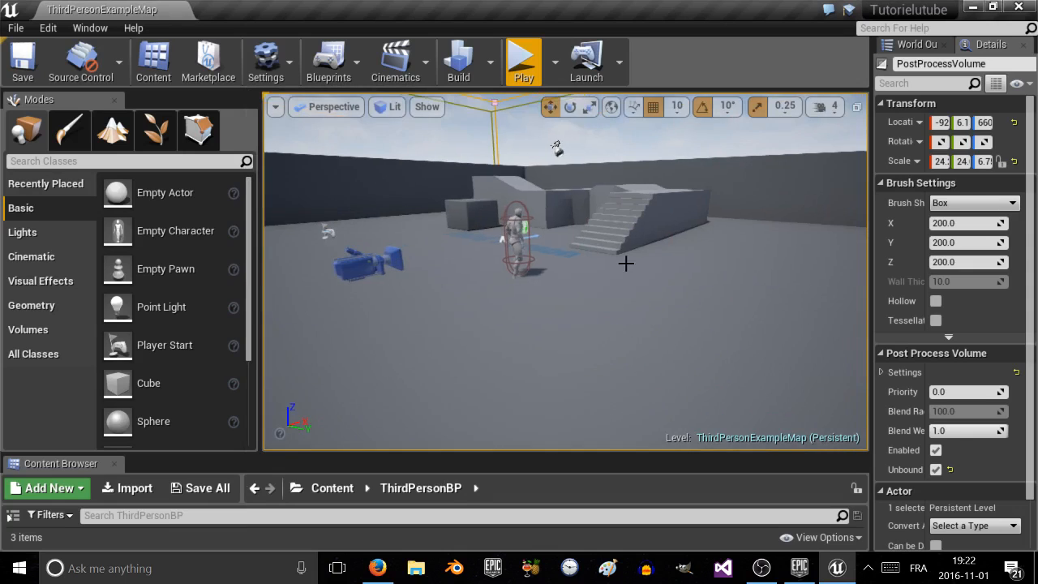
Step: Play the level in the viewport, run and jump with the third-person character, stop the session, and look around the level
key("alt+p")
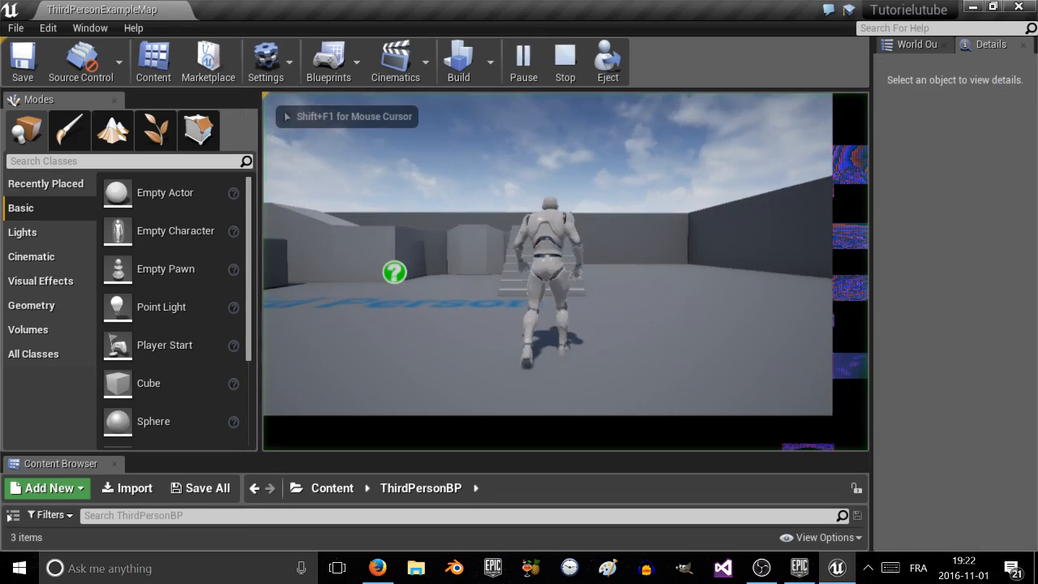
key("w")
key("a")
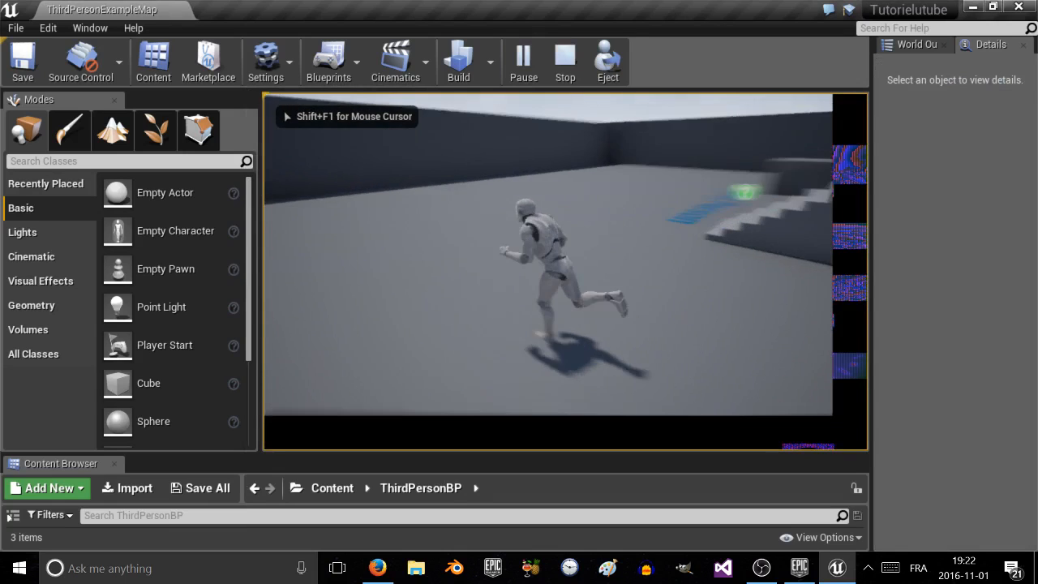
key("space")
key("w")
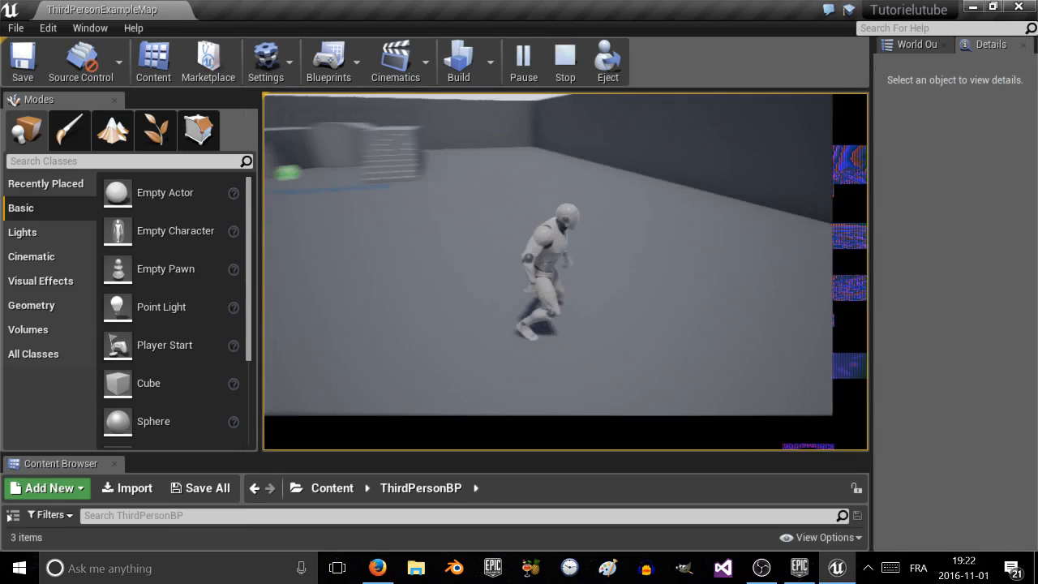
key("Escape")
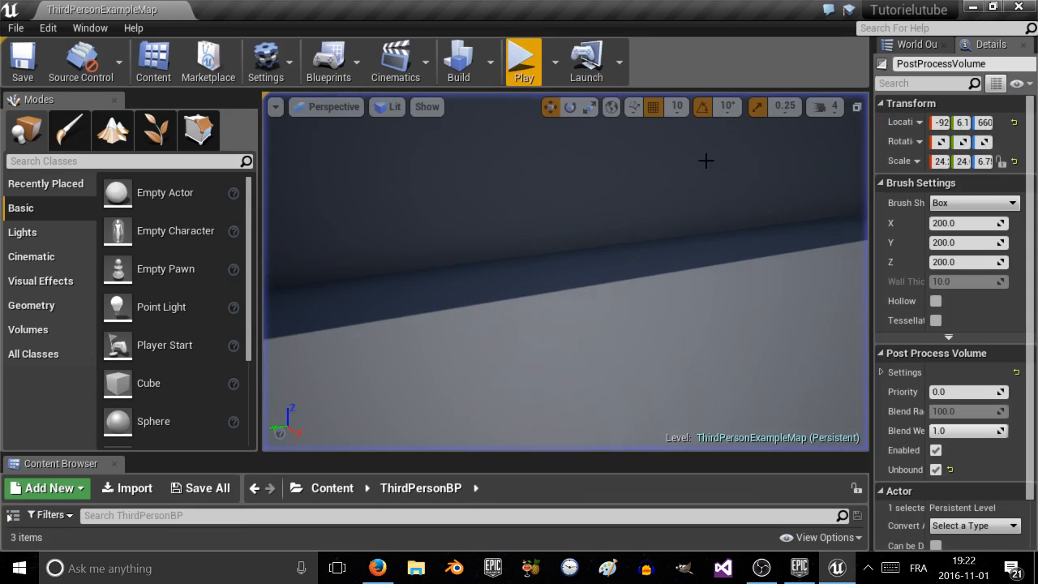
right_click_drag(706, 160, 528, 211)
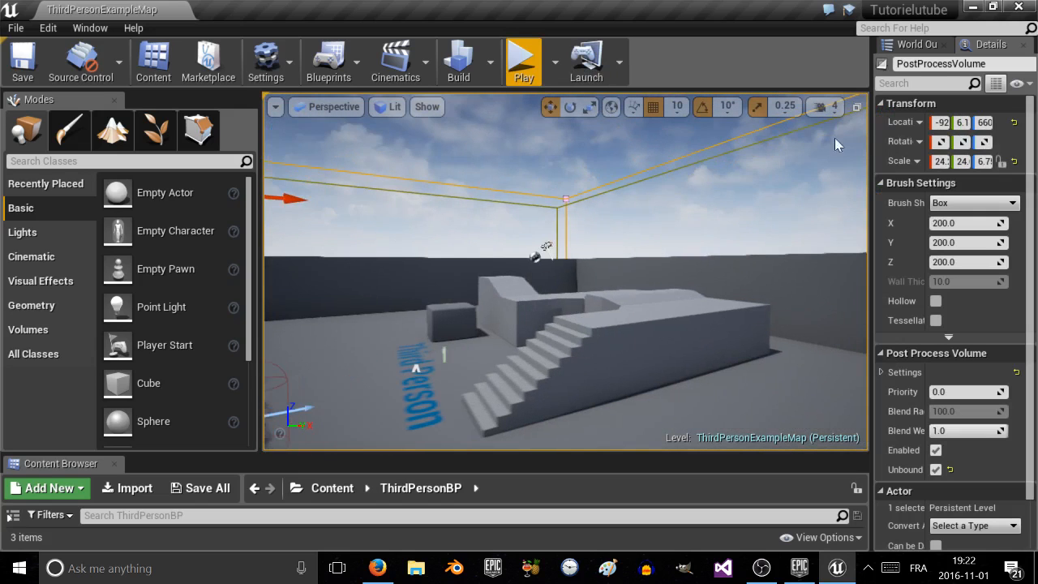
right_click_drag(642, 231, 568, 230)
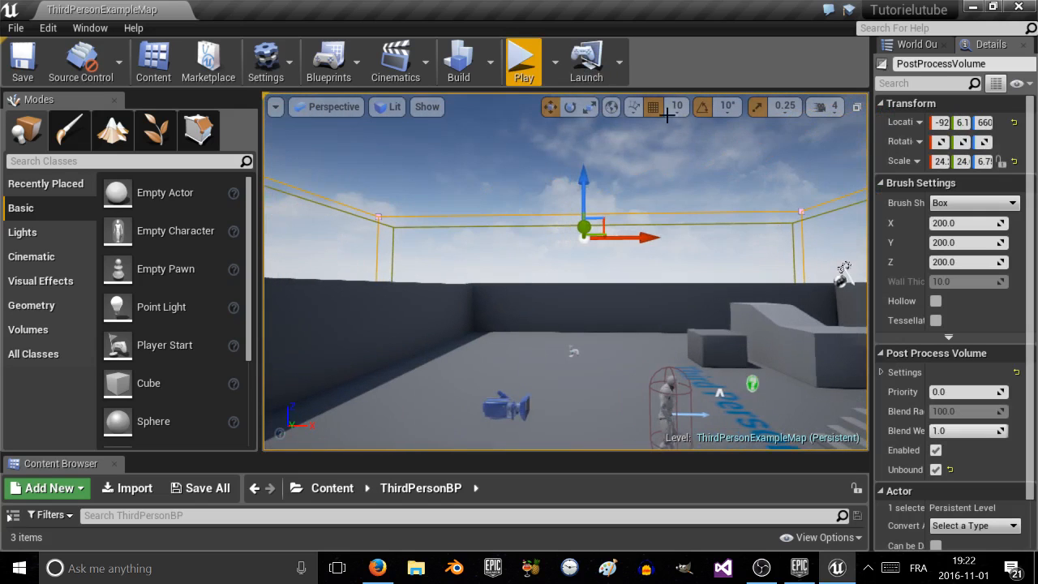
Step: Try launching the level on the desktop device, and cancel the launch while the assets are processing
left_click(619, 62)
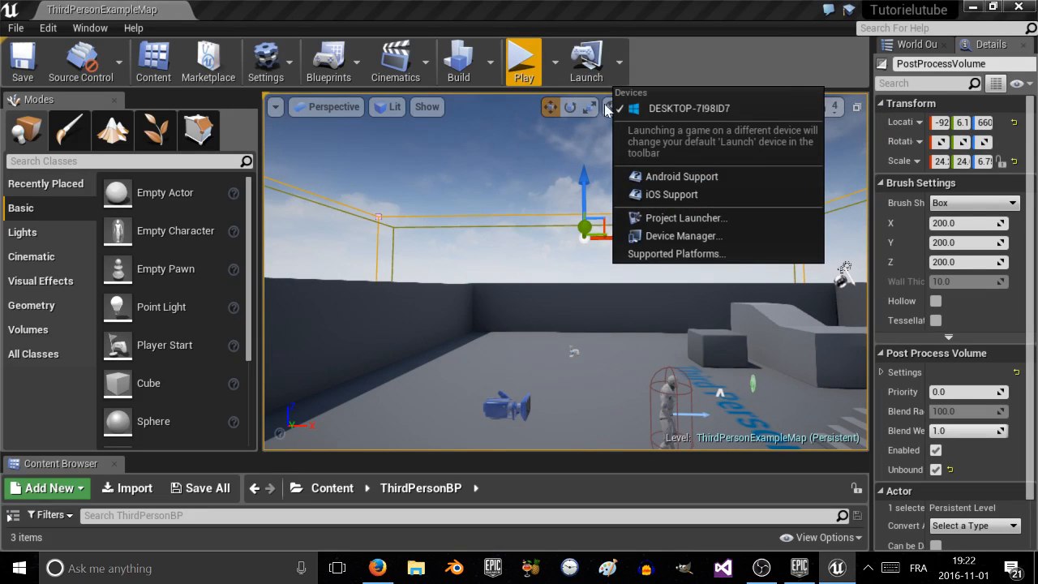
left_click(597, 68)
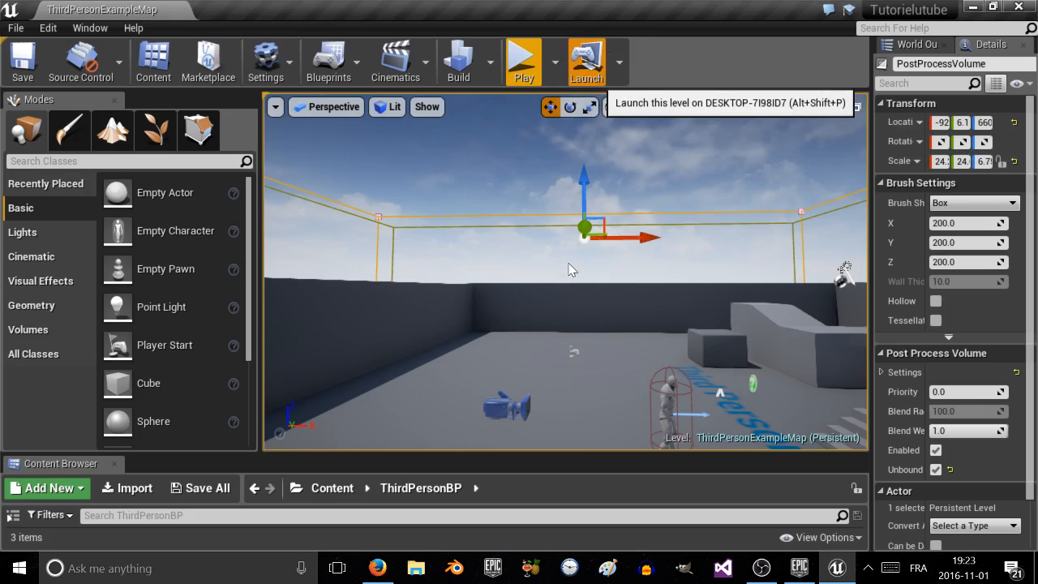
left_click(581, 81)
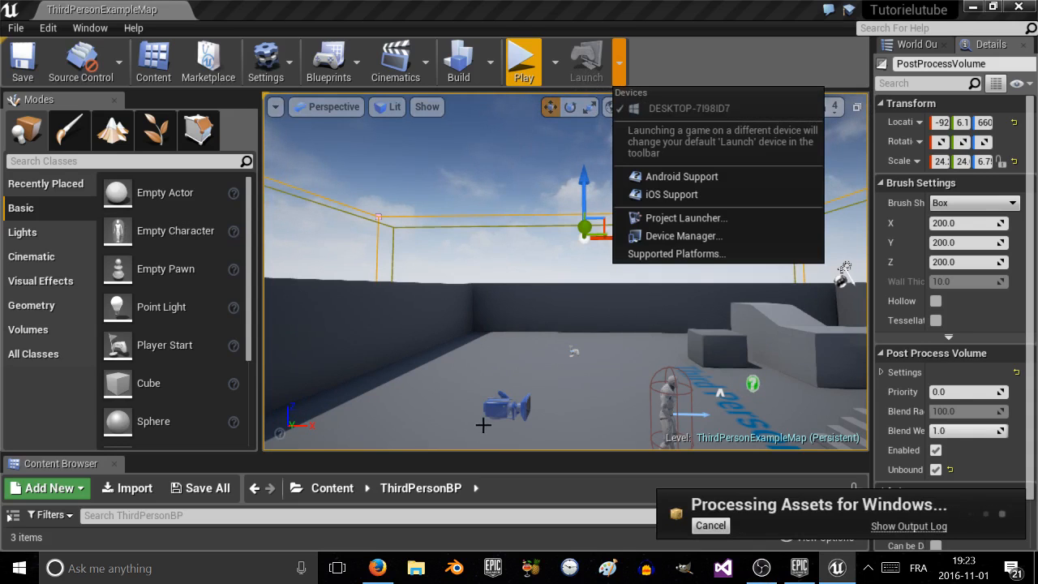
left_click(711, 525)
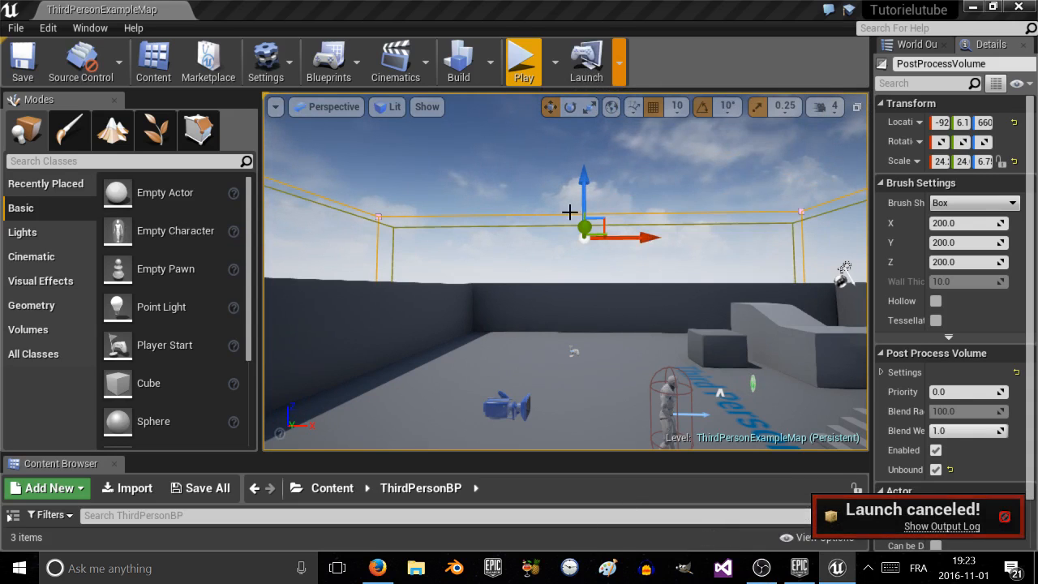
Step: Review the options for launching on a device, including Android and iOS support, and close them
left_click(620, 74)
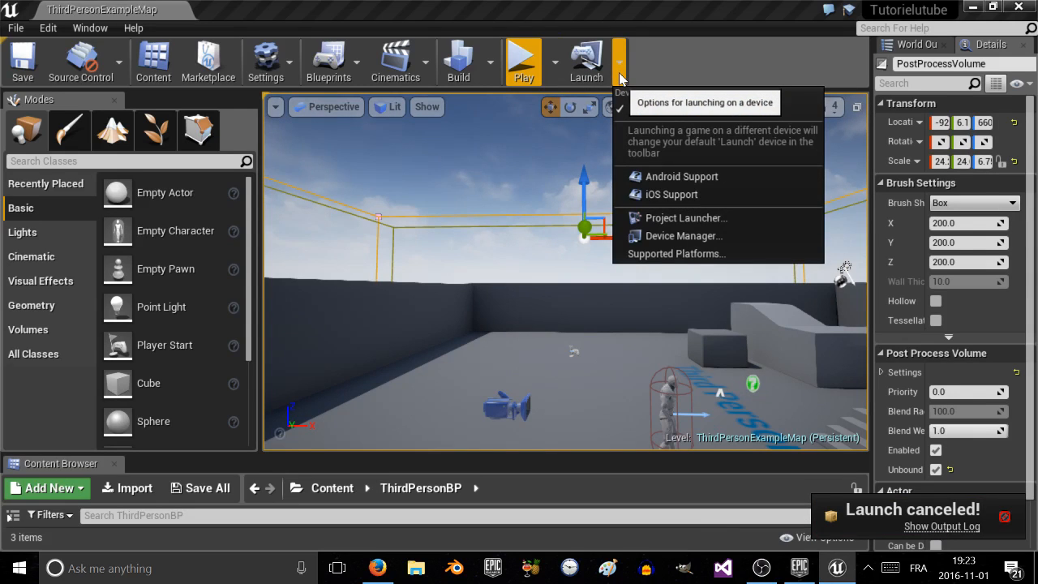
left_click(620, 74)
left_click(621, 76)
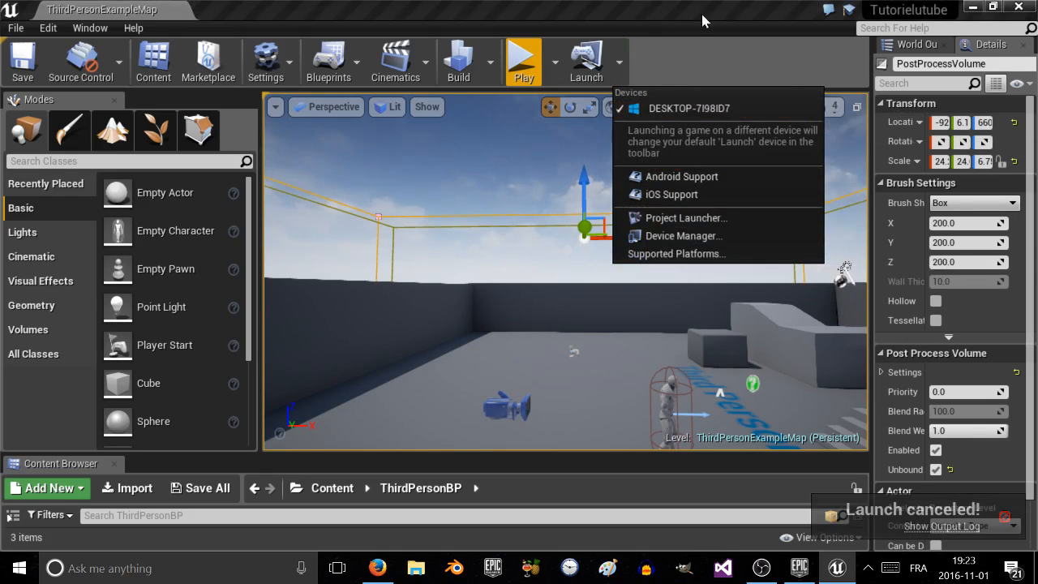
left_click(735, 60)
Step: Select the ThirdPersonCharacter in the level and move it along the Y axis to about 200
right_click_drag(538, 225, 556, 207)
key("d")
key("w")
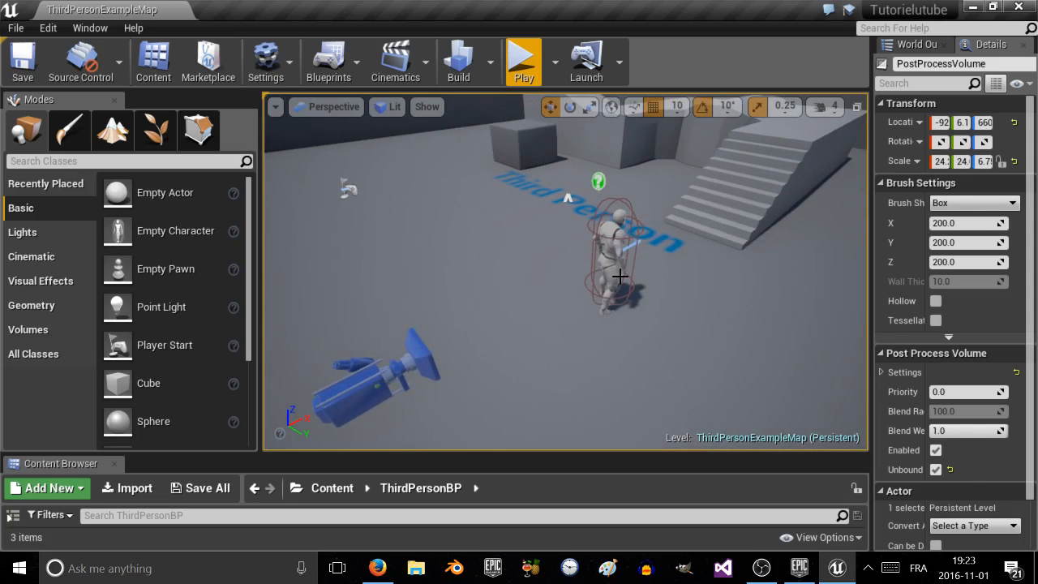
left_click(612, 276)
scroll(601, 277, "down", 2)
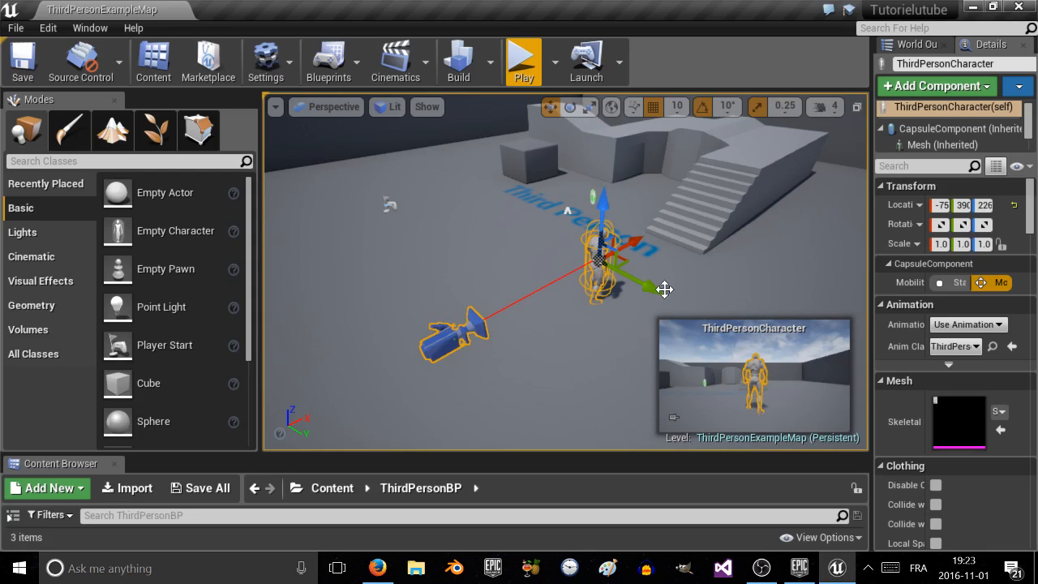
left_click_drag(664, 289, 538, 261)
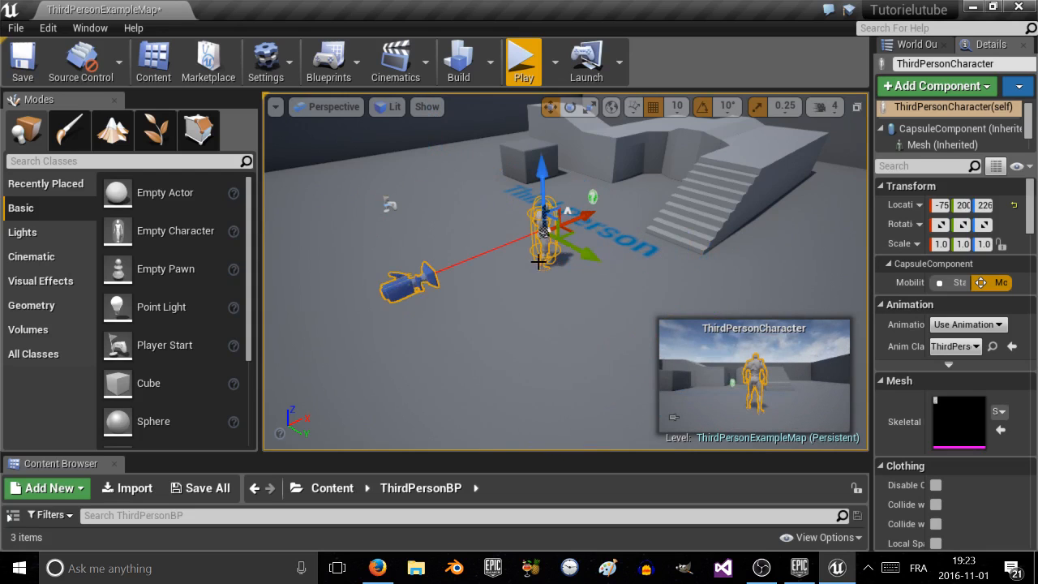
Step: Select the right arm mesh, the left arm mesh and the linear stairs in turn to examine the level's separate pieces
left_click(799, 172)
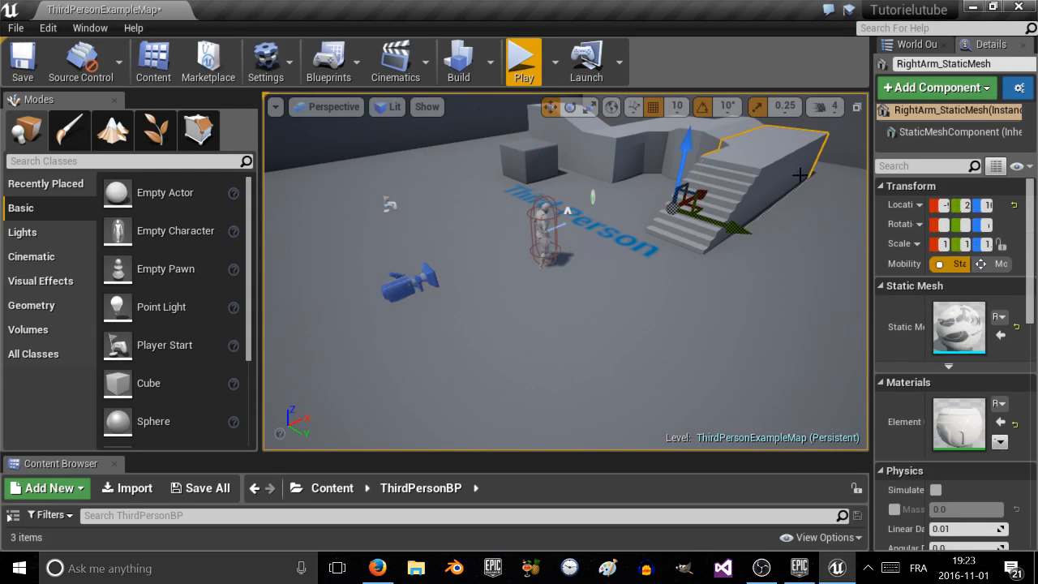
right_click_drag(799, 208, 859, 126)
mouse_move(823, 193)
right_mouse_down()
mouse_move(770, 223)
mouse_move(714, 235)
mouse_move(823, 193)
right_mouse_up()
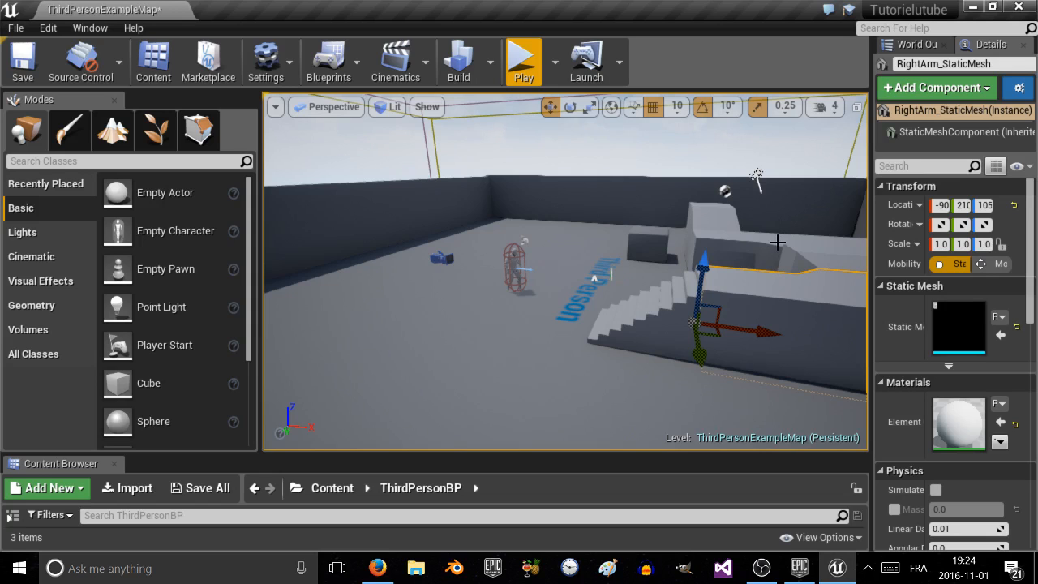
right_click_drag(500, 336, 337, 352)
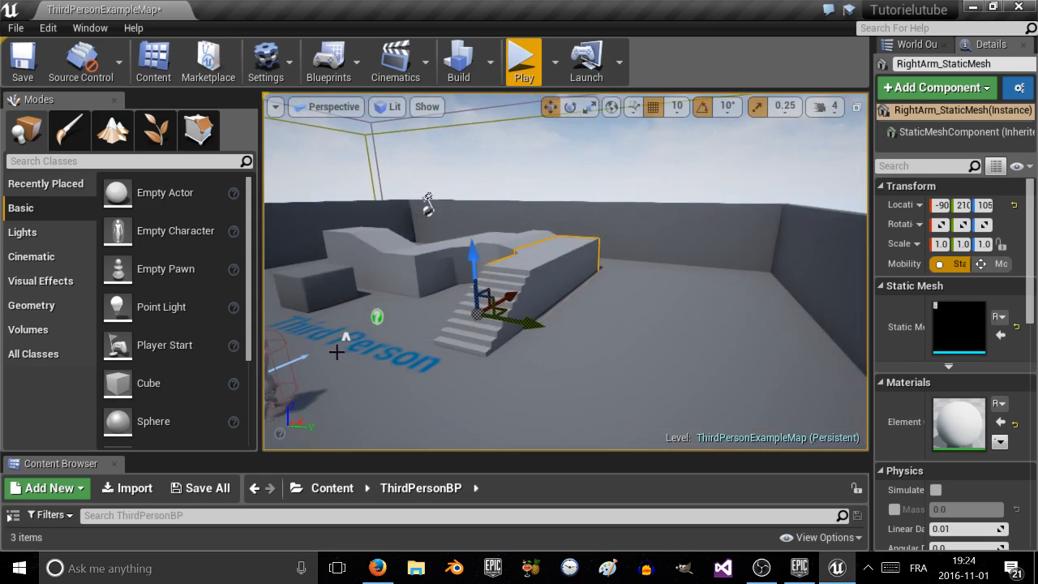
left_click(397, 260)
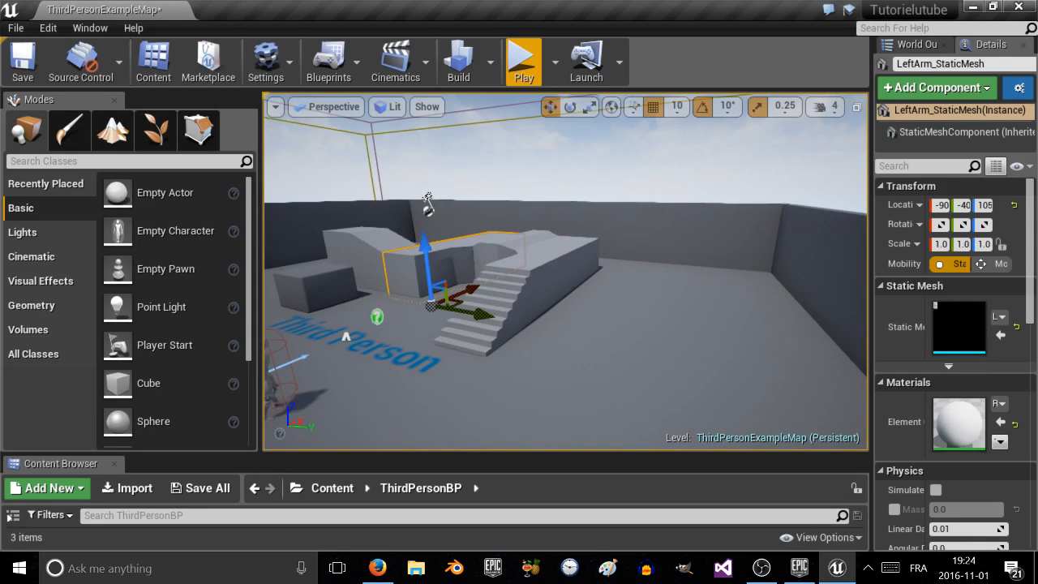
left_click(507, 294)
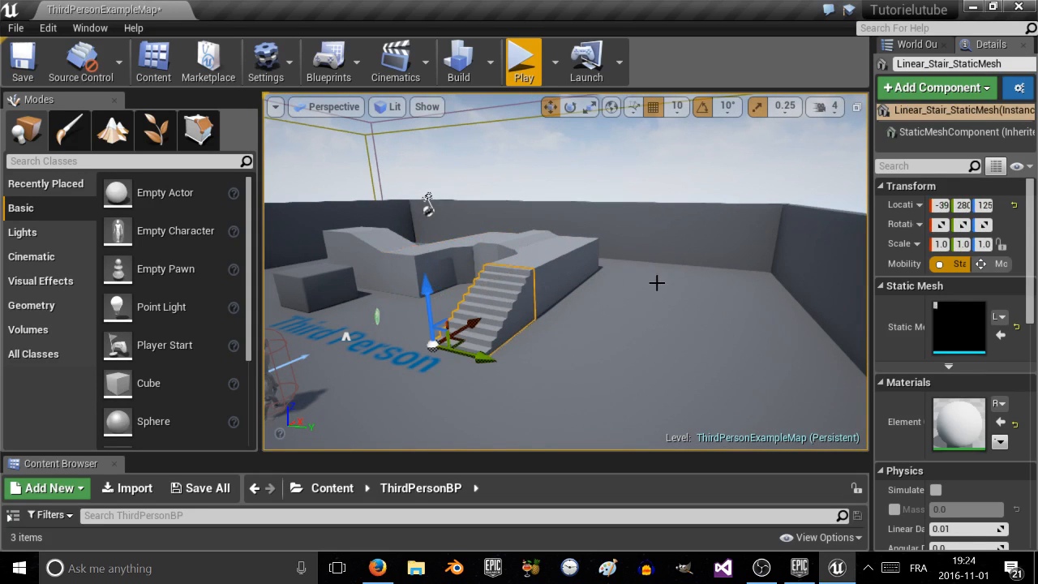
Step: Move the linear stairs along the Y axis out to about 750 and back beside the platform at about 290
right_click_drag(657, 283, 731, 280)
key("d")
key("a")
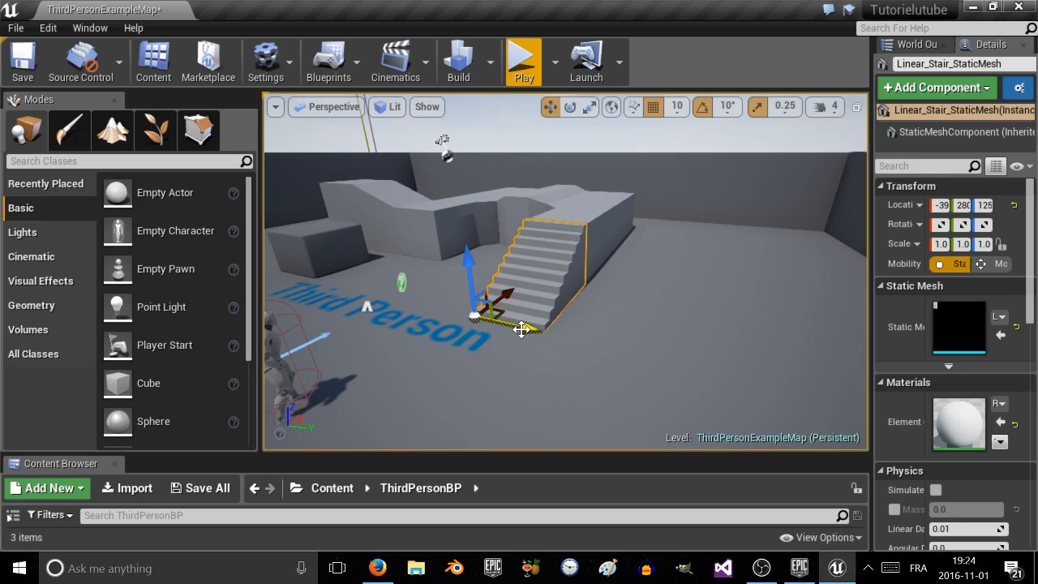
left_click_drag(528, 328, 722, 378)
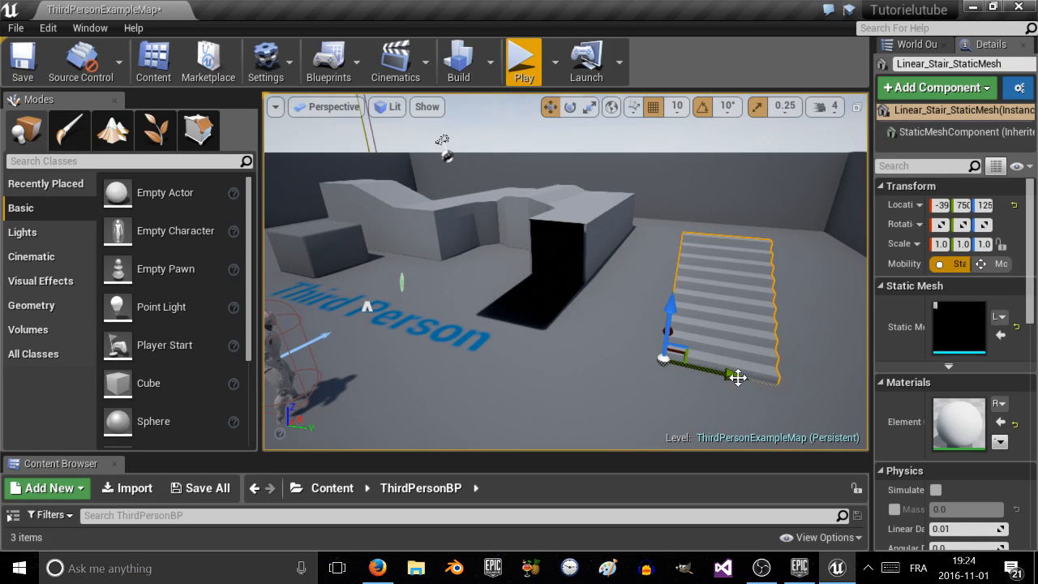
left_click_drag(737, 376, 507, 357)
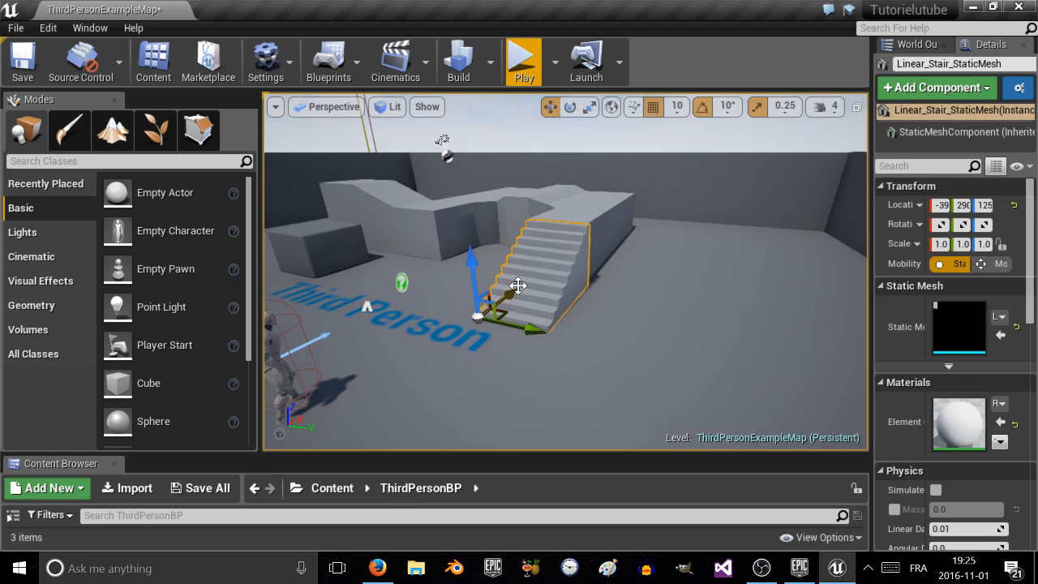
Step: Try moving the linear stairs along X and raising them to about 295 on Z, and undo these moves
left_click_drag(517, 290, 568, 304)
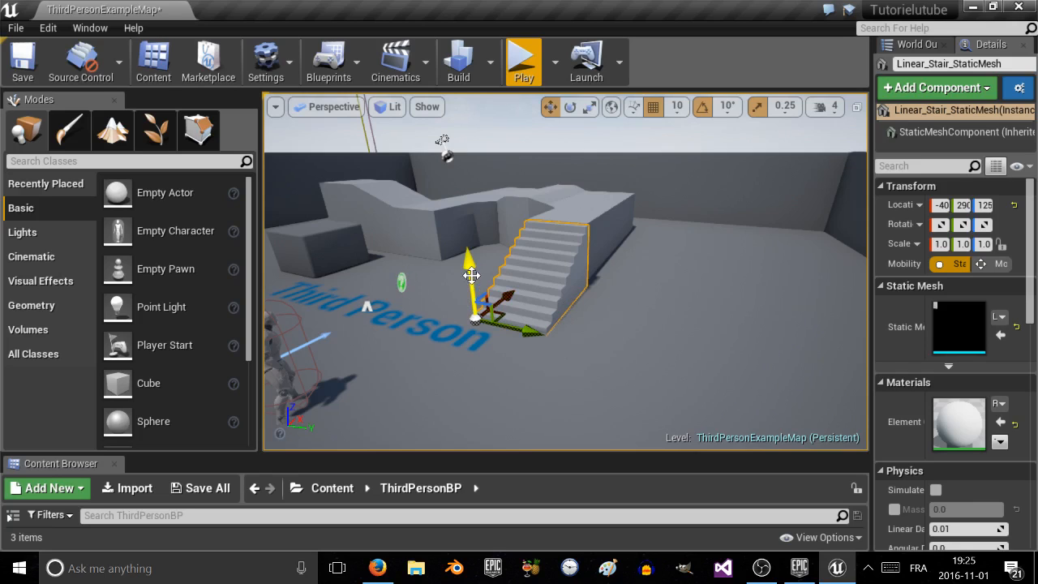
left_click_drag(472, 276, 475, 145)
left_click_drag(475, 163, 521, 206)
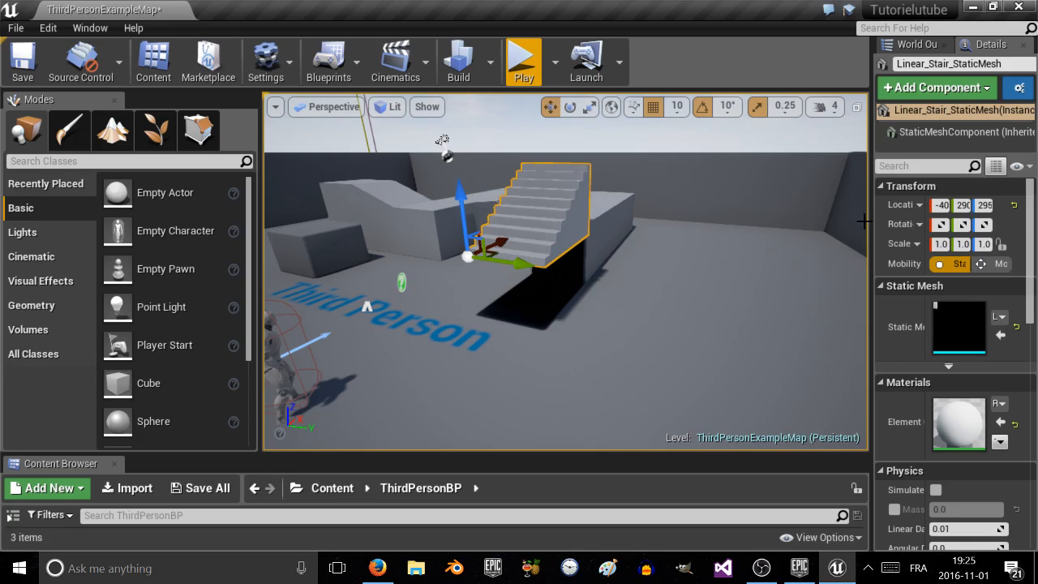
key("ctrl+z")
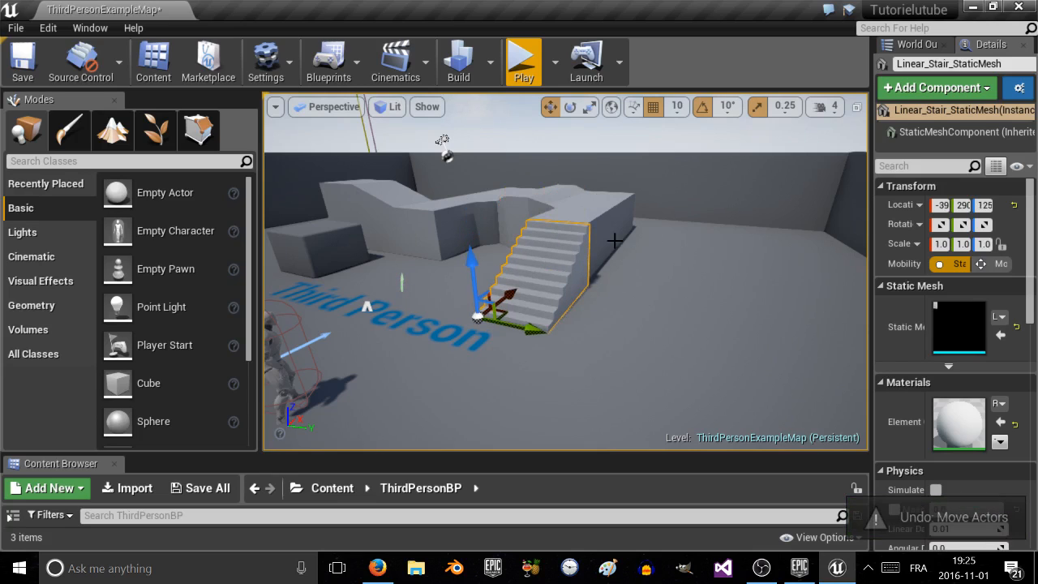
key("ctrl+z")
key("ctrl+z")
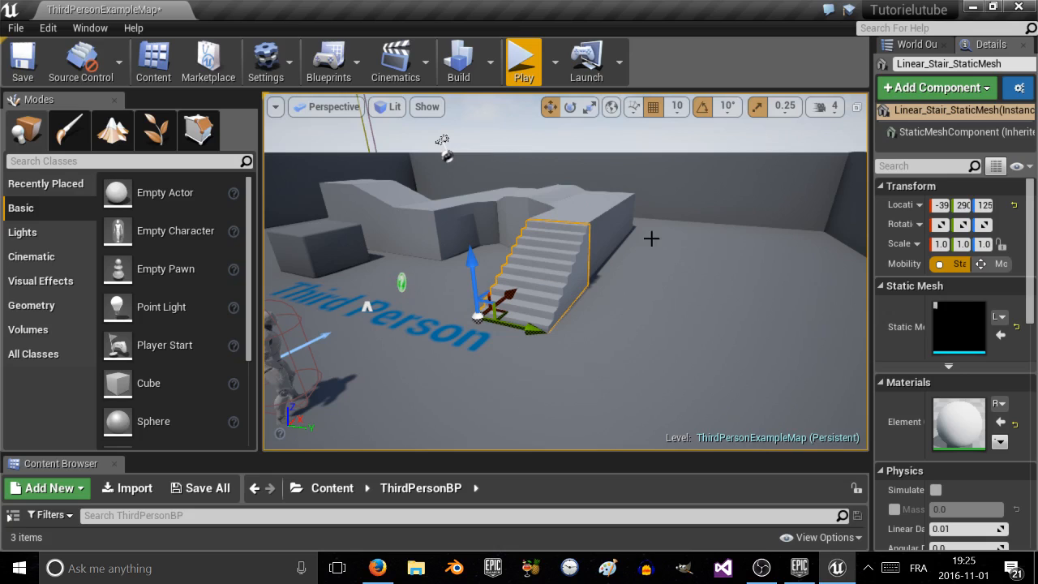
Step: Switch to the Rotate tool and try turning the linear stairs about their vertical axis
right_click_drag(667, 221, 621, 218)
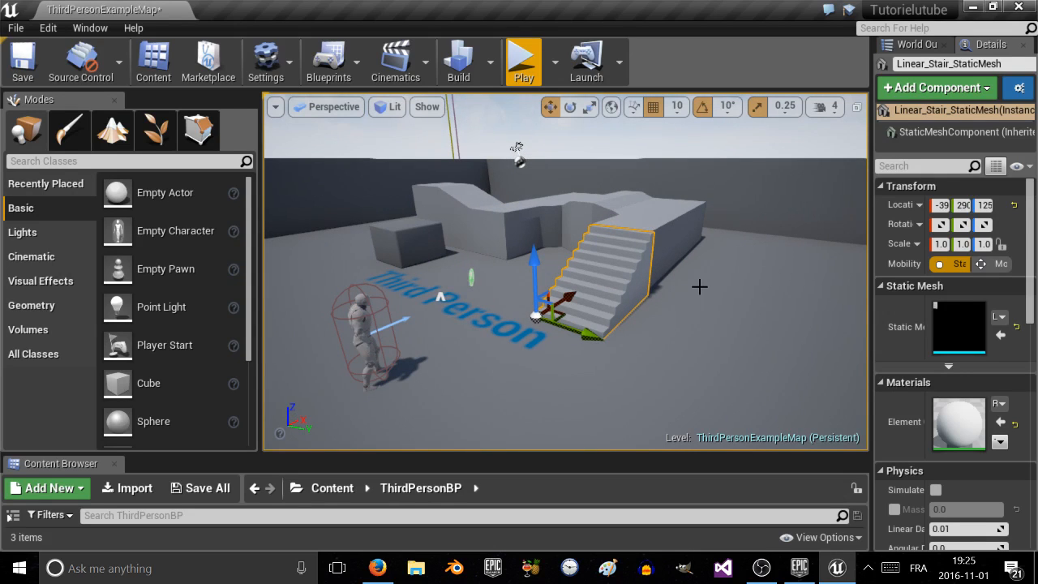
key("e")
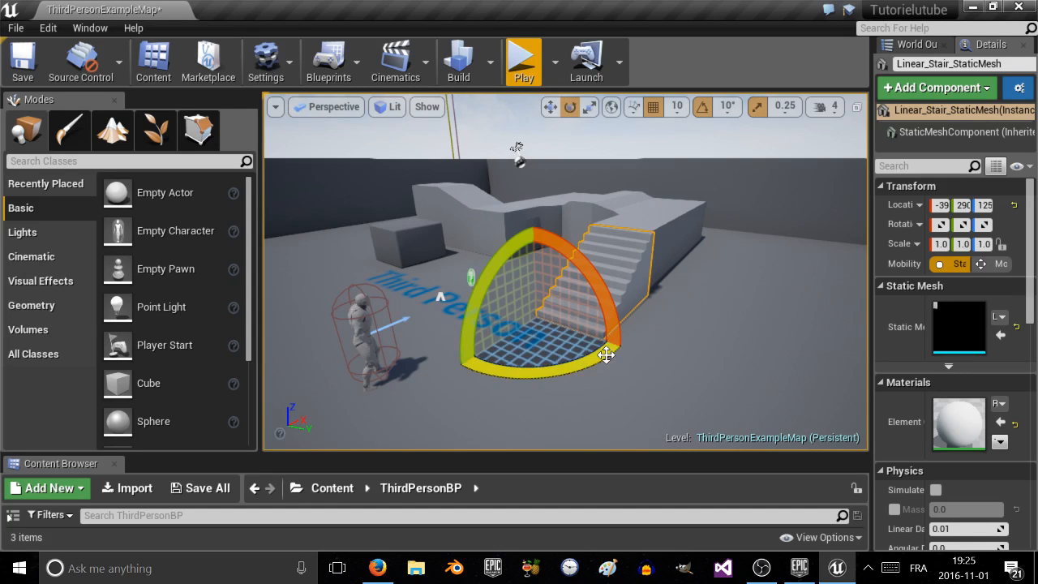
left_click_drag(595, 362, 593, 285)
left_click(598, 406)
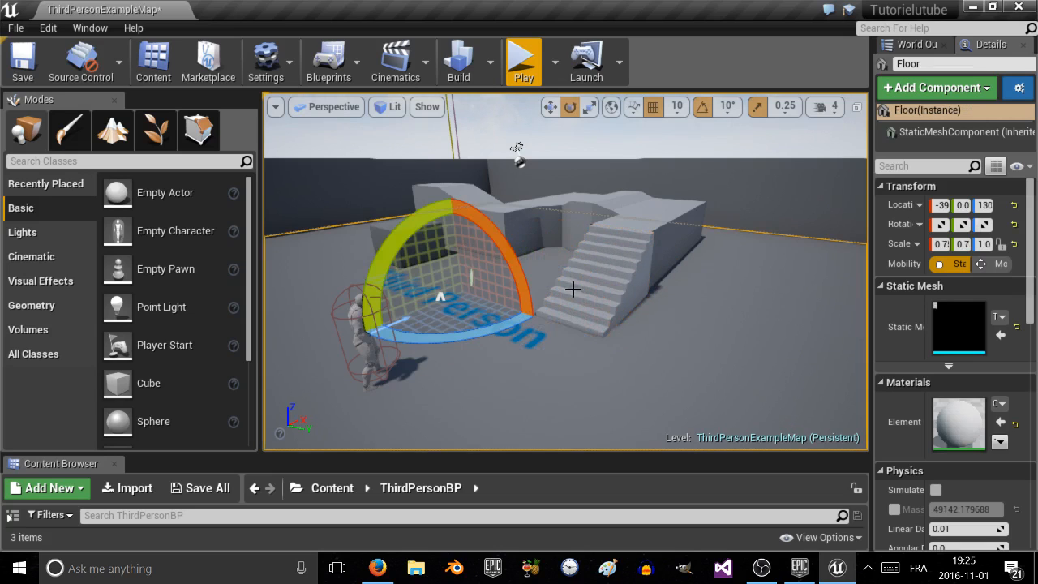
left_click(573, 289)
mouse_move(600, 365)
left_mouse_down()
mouse_move(654, 357)
mouse_move(604, 363)
mouse_move(602, 377)
left_mouse_up()
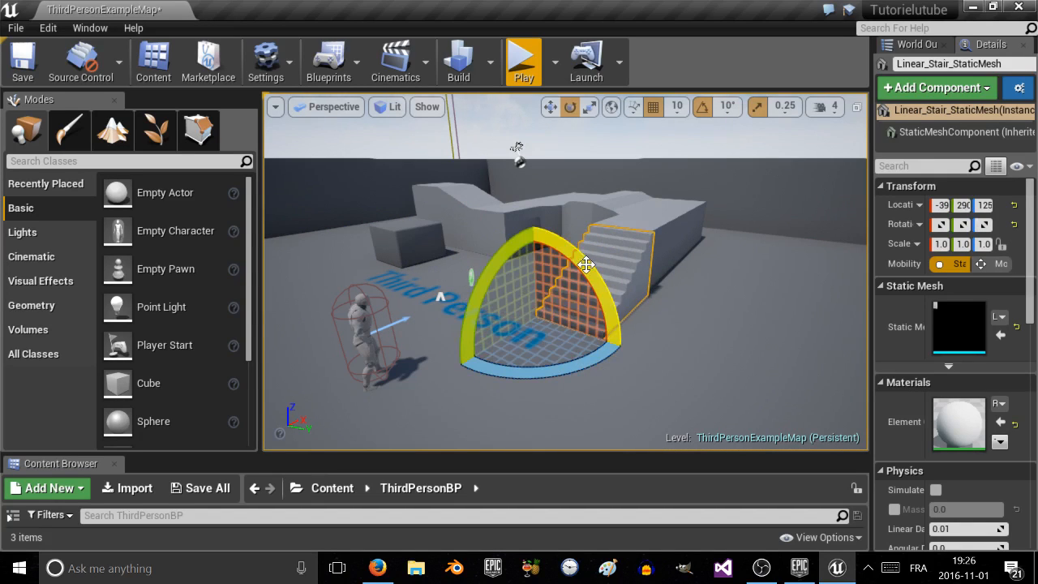
Step: Try rotating the linear stairs about the X and Y axes, undo each rotation, and select the right arm mesh
left_click_drag(584, 263, 632, 281)
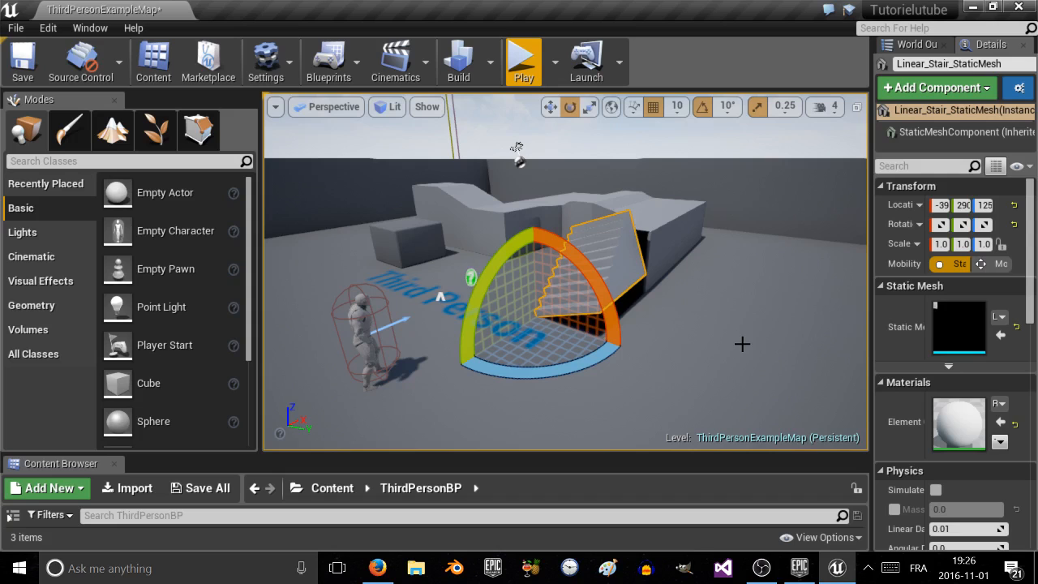
key("ctrl+z")
key("ctrl+z")
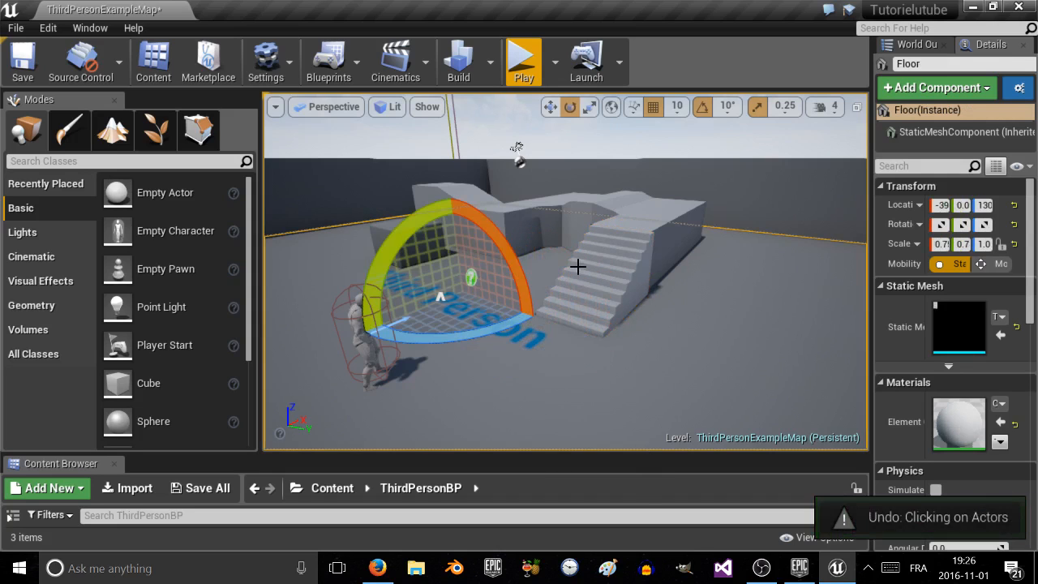
left_click(578, 266)
left_click_drag(559, 349, 513, 299)
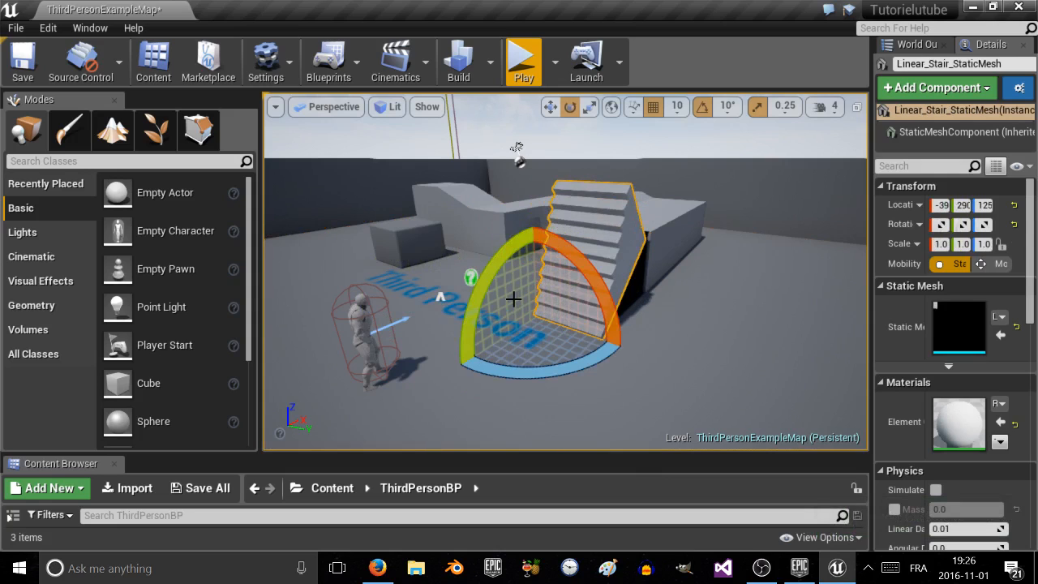
key("ctrl+z")
left_click(651, 221)
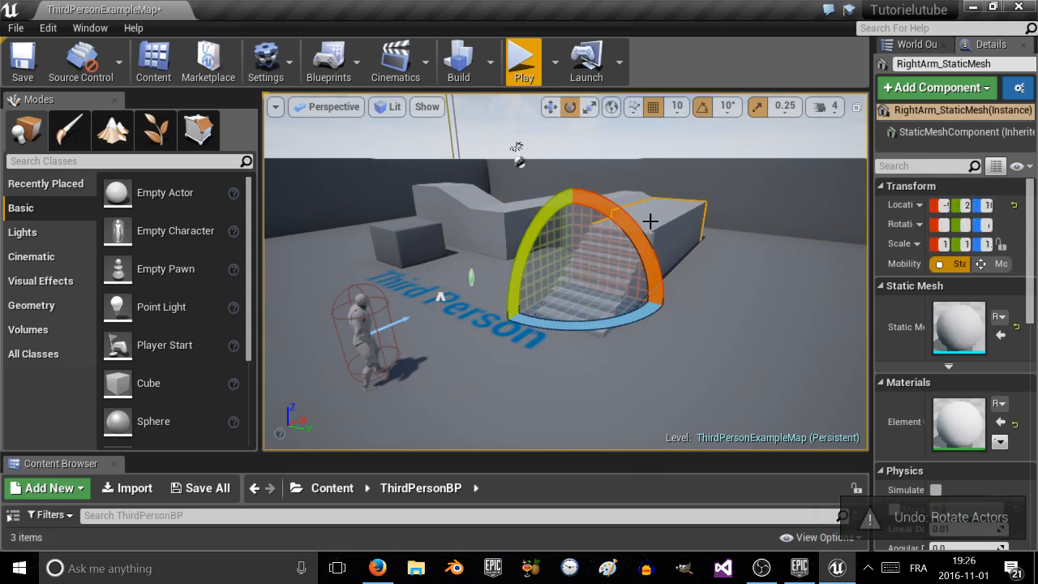
Step: Select the linear stairs, try widening them along Y with the Scale tool, and undo the scaling
left_click(586, 296)
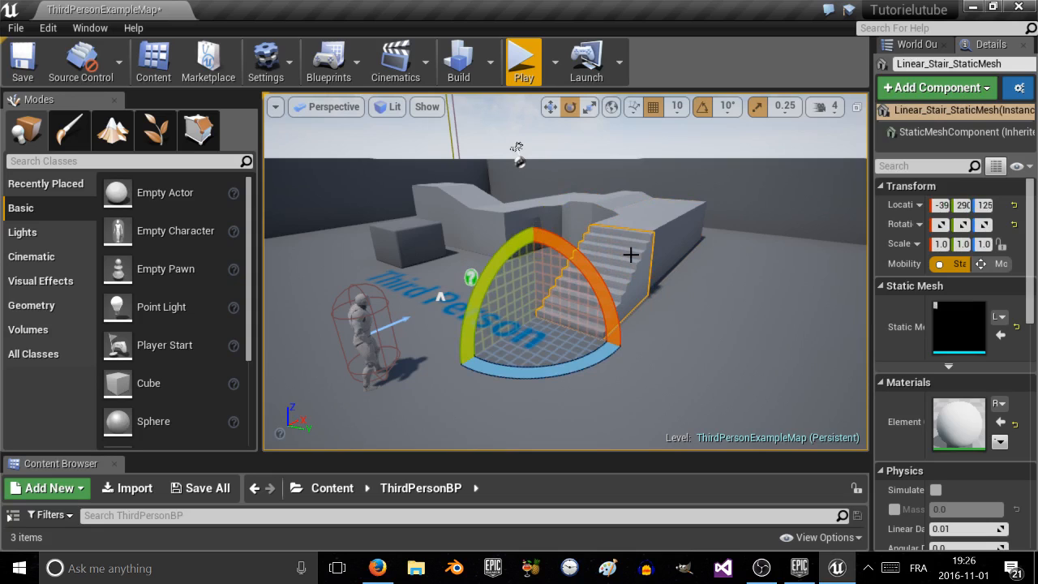
key("r")
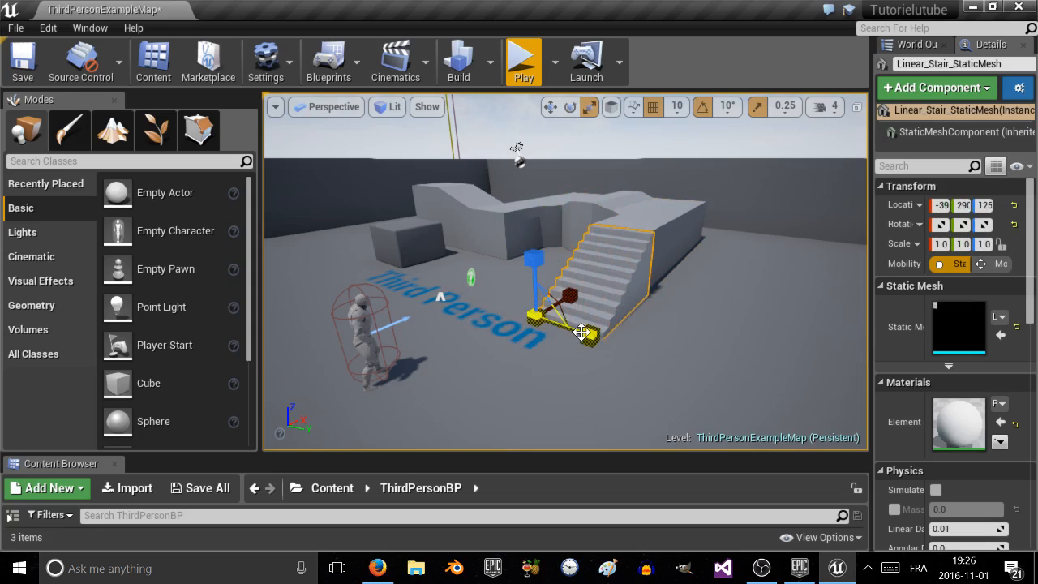
left_click_drag(581, 327, 624, 342)
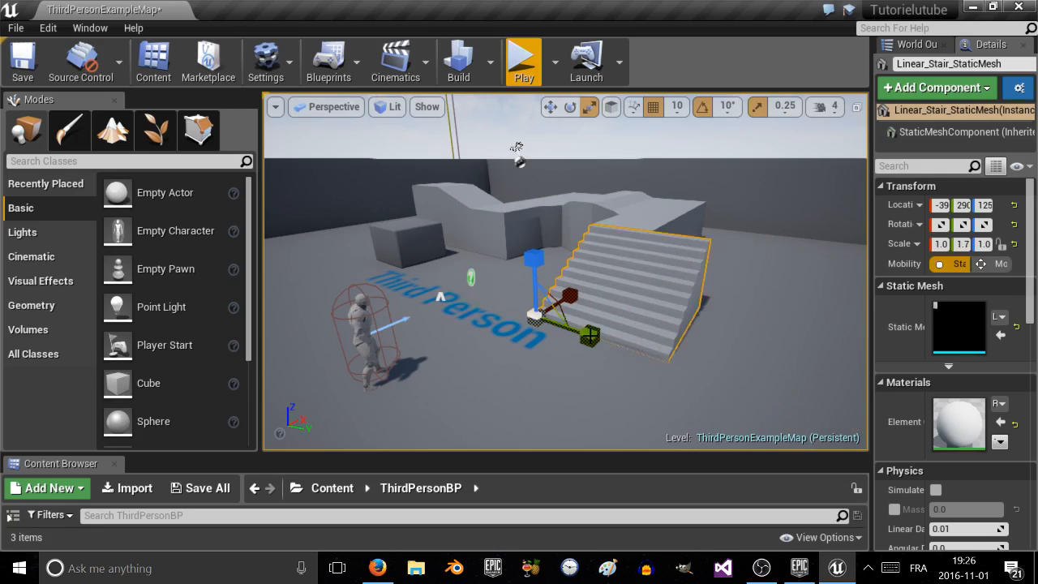
key("ctrl+z")
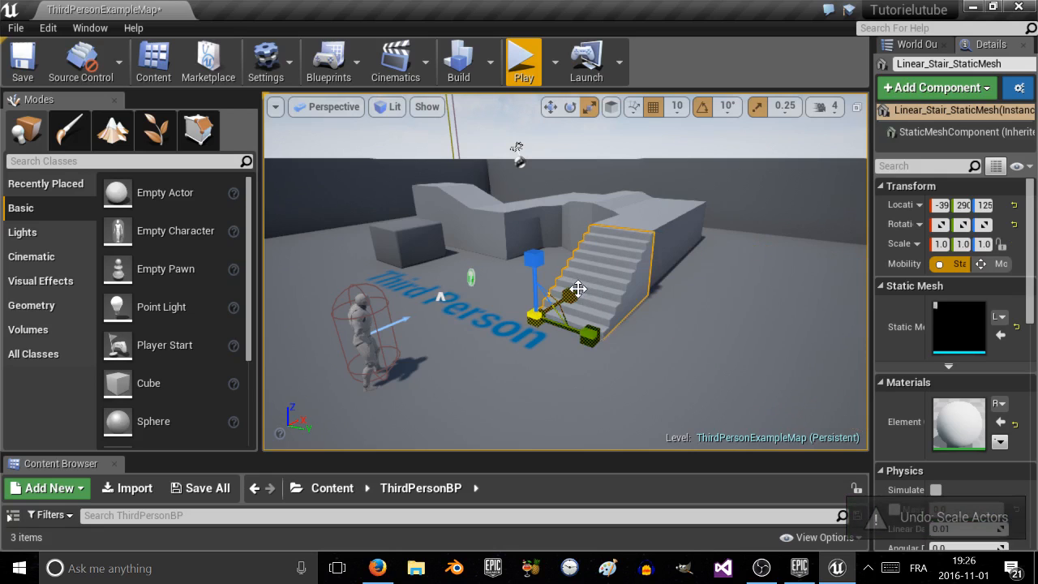
Step: Try scaling the linear stairs along the X axis and the Z axis, undoing each change
mouse_move(578, 288)
left_mouse_down()
mouse_move(663, 241)
mouse_move(585, 280)
left_mouse_up()
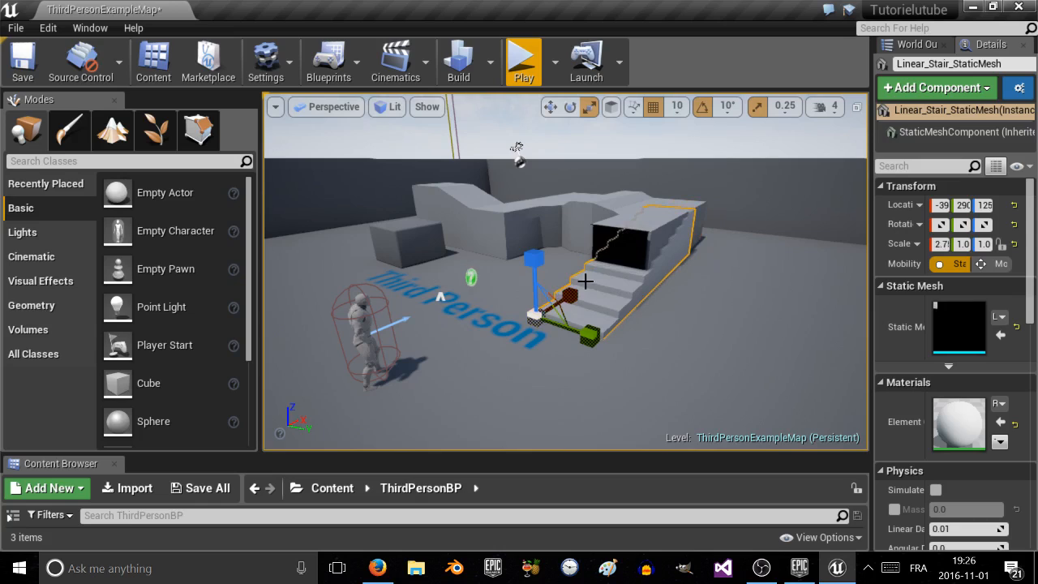
key("ctrl+z")
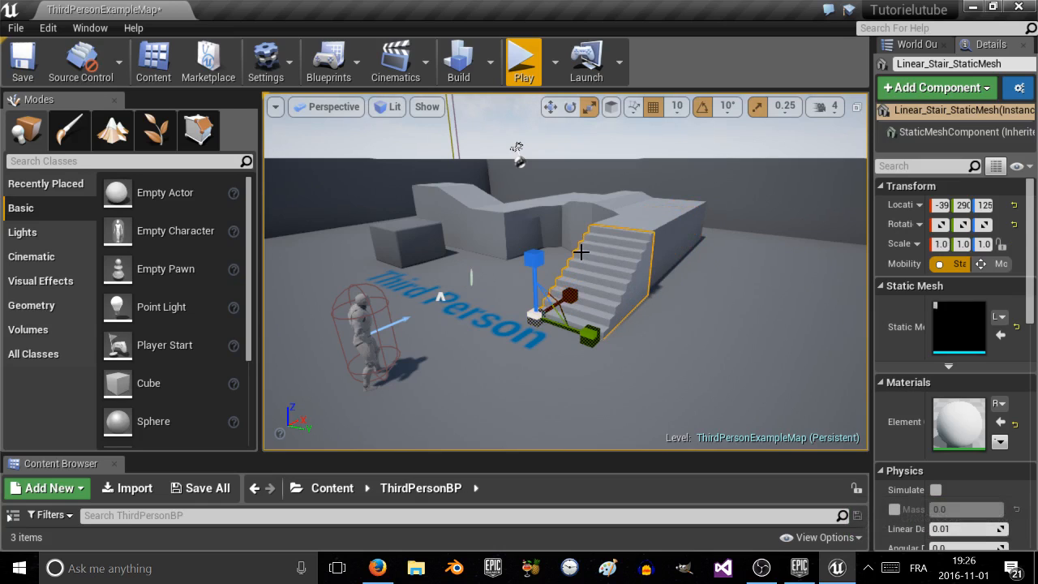
left_click_drag(534, 258, 533, 224)
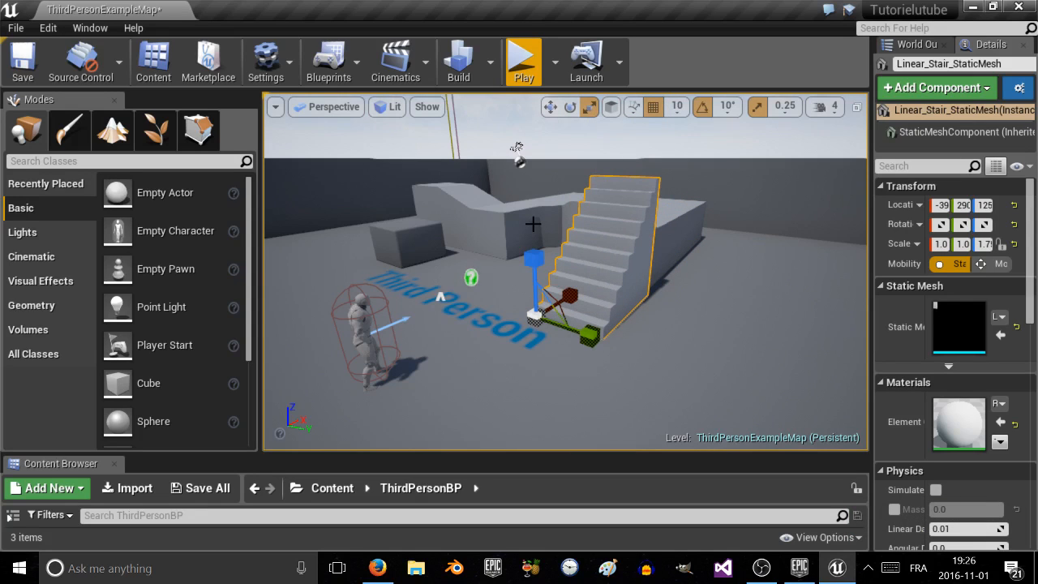
key("ctrl+z")
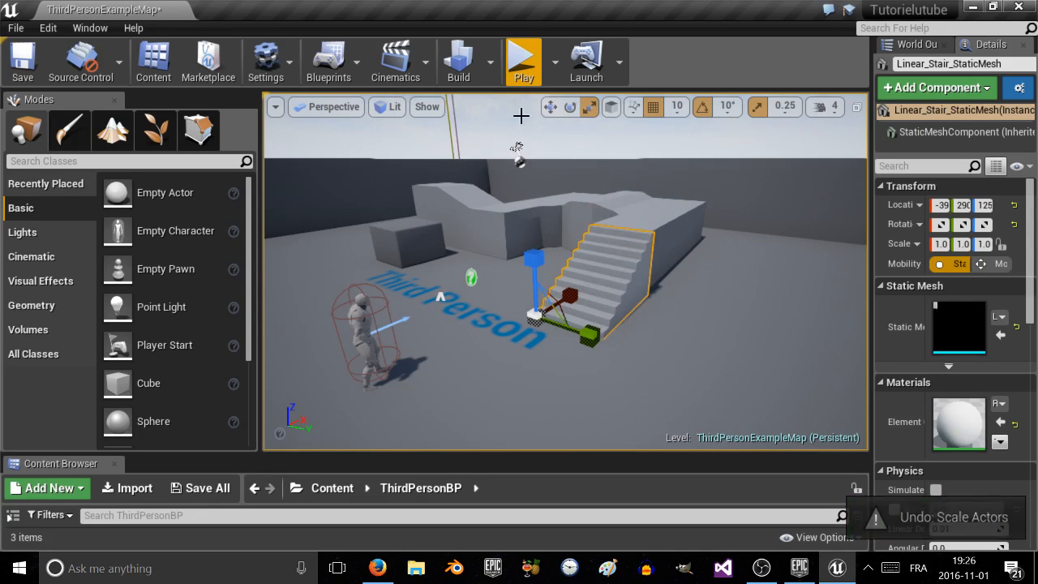
Step: Fly around the level to examine the linear stairs, the platform and the surrounding walls from different sides
mouse_move(522, 116)
right_mouse_down()
mouse_move(544, 98)
mouse_move(558, 163)
mouse_move(487, 190)
mouse_move(357, 146)
mouse_move(347, 89)
mouse_move(438, 118)
mouse_move(523, 106)
right_mouse_up()
key("w")
key("d")
key("a")
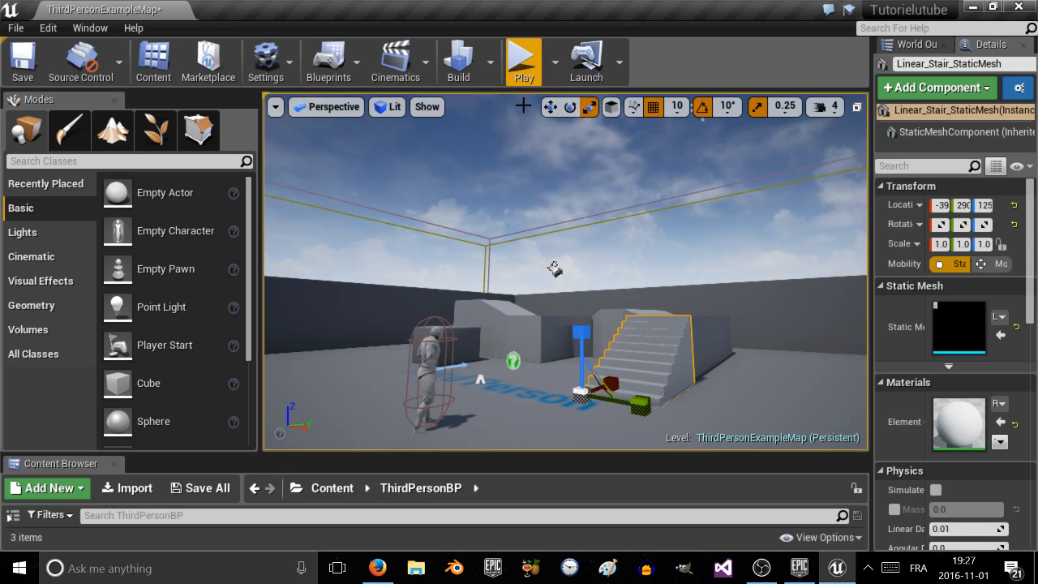
right_click_drag(523, 244, 653, 281)
key("a")
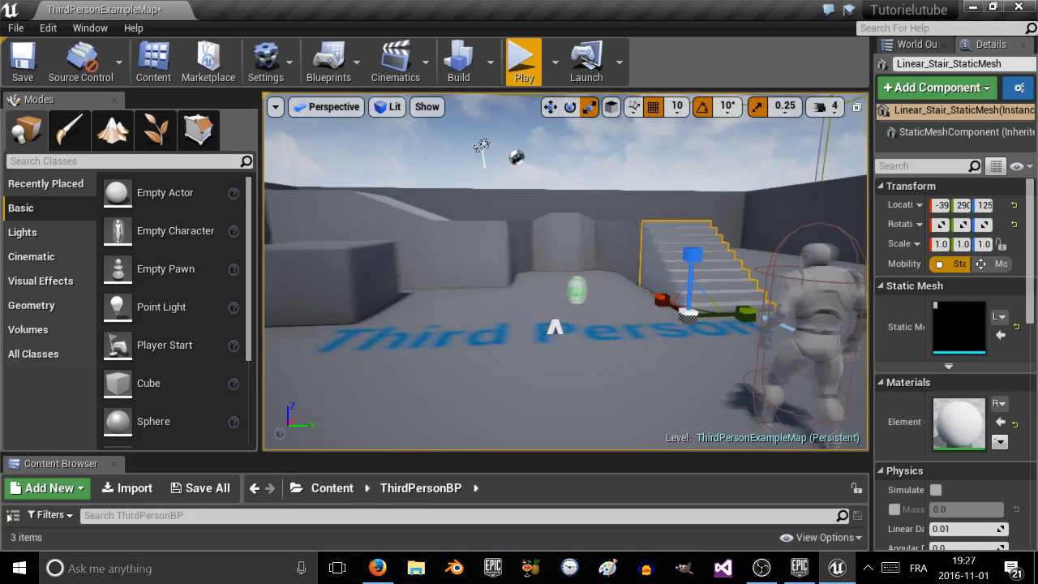
key("d")
key("d")
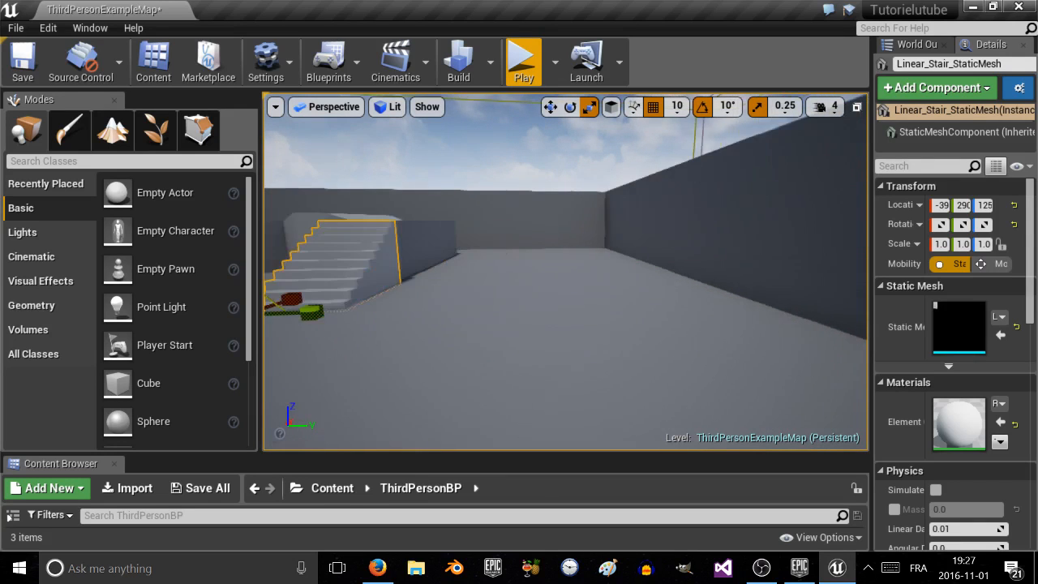
key("w")
right_click_drag(653, 281, 576, 223)
key("w")
key("s")
key("s")
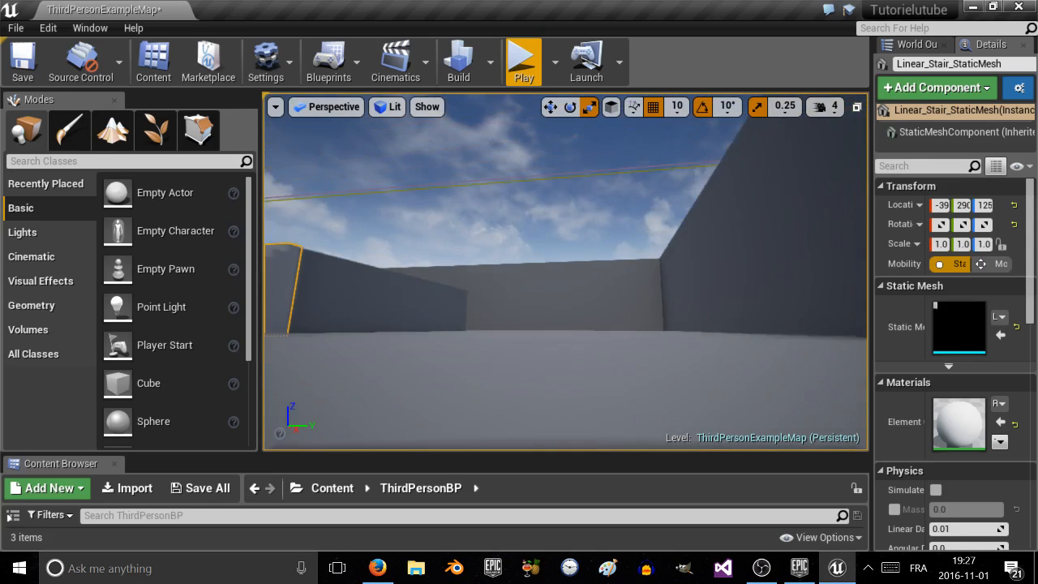
right_click_drag(568, 272, 357, 211)
right_click_drag(516, 165, 722, 223)
key("s")
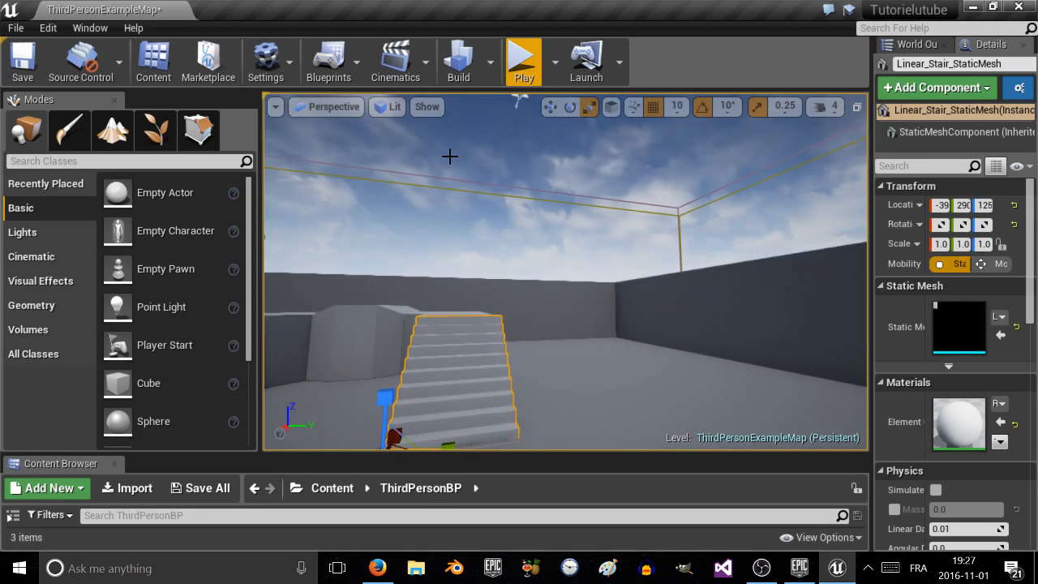
right_click_drag(718, 338, 816, 284)
key("w")
key("s")
mouse_move(703, 365)
right_mouse_down()
mouse_move(709, 324)
mouse_move(703, 347)
right_mouse_up()
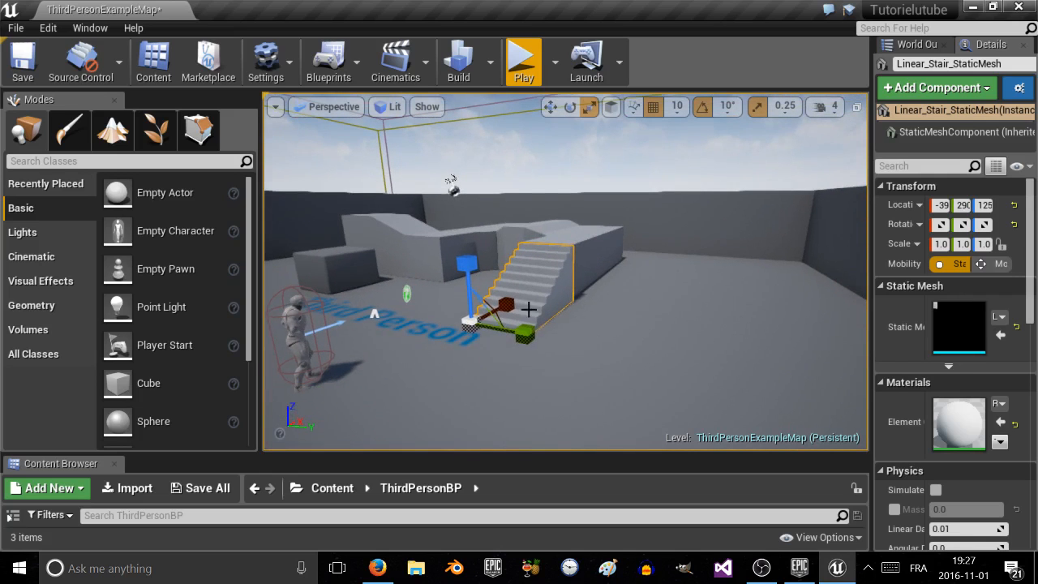
Step: Return to the Move tool and widen the Details panel to compare the transforms of the bump mesh and linear stairs
key("w")
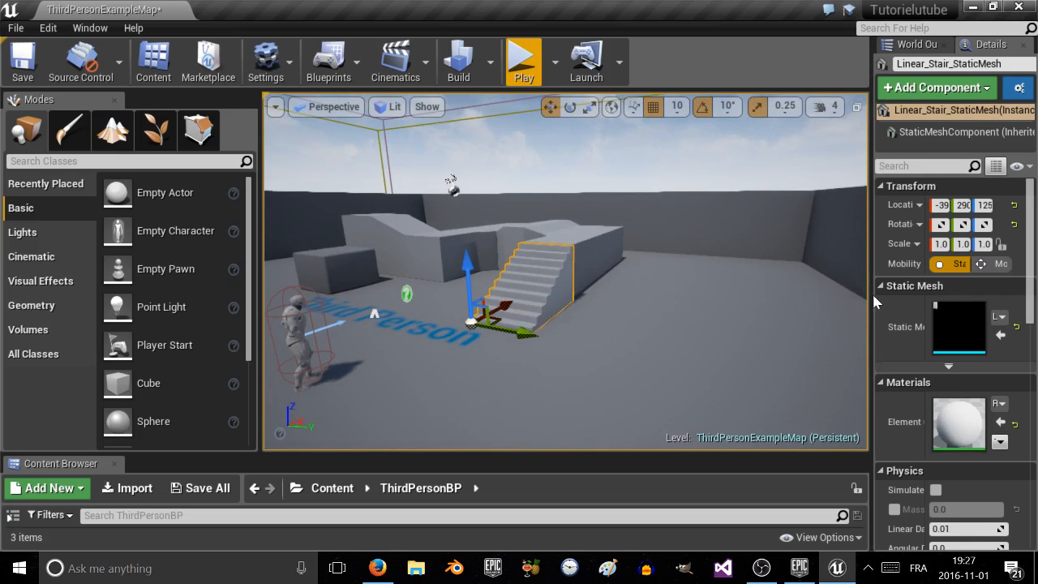
left_click_drag(874, 301, 686, 304)
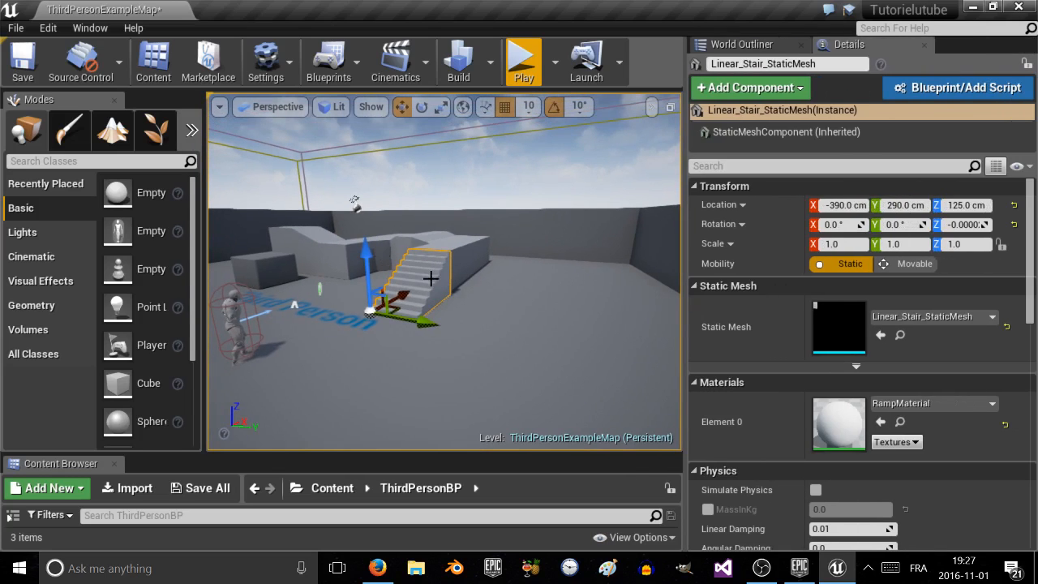
left_click(442, 233)
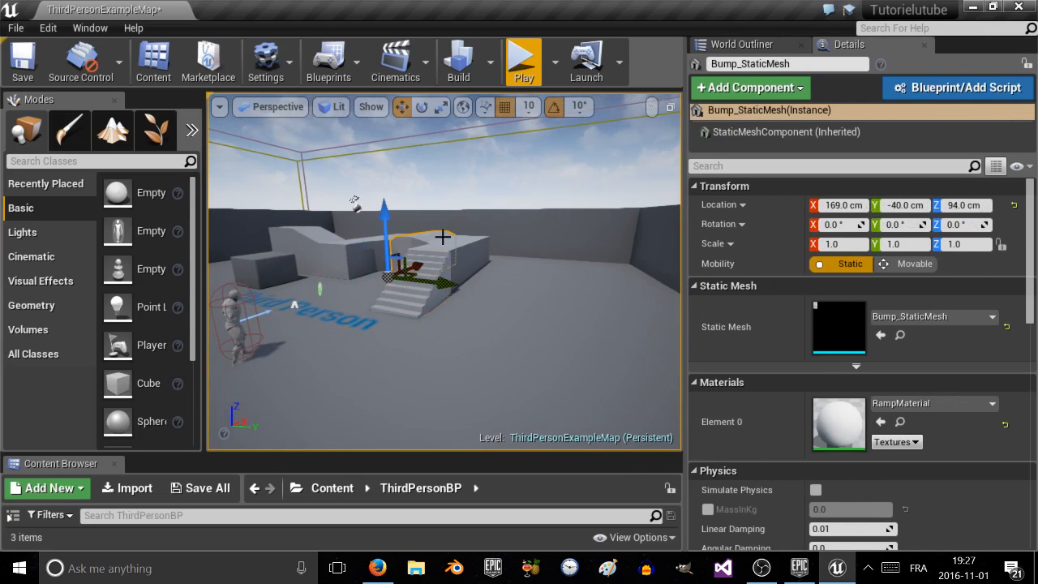
left_click(418, 305)
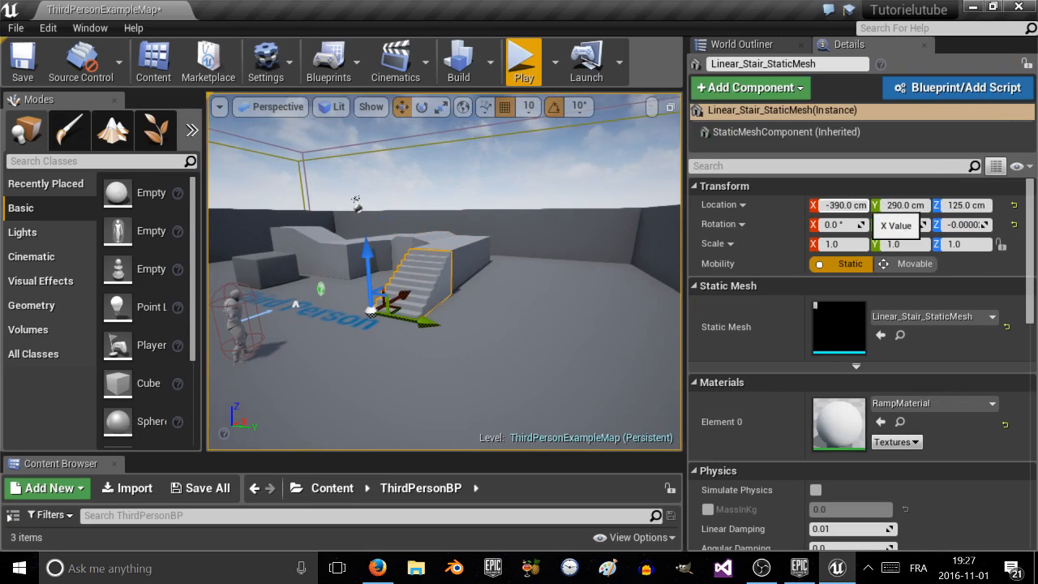
Step: Set the linear stairs' X location to -38 cm and move them back along X to about -408 cm
left_click(843, 206)
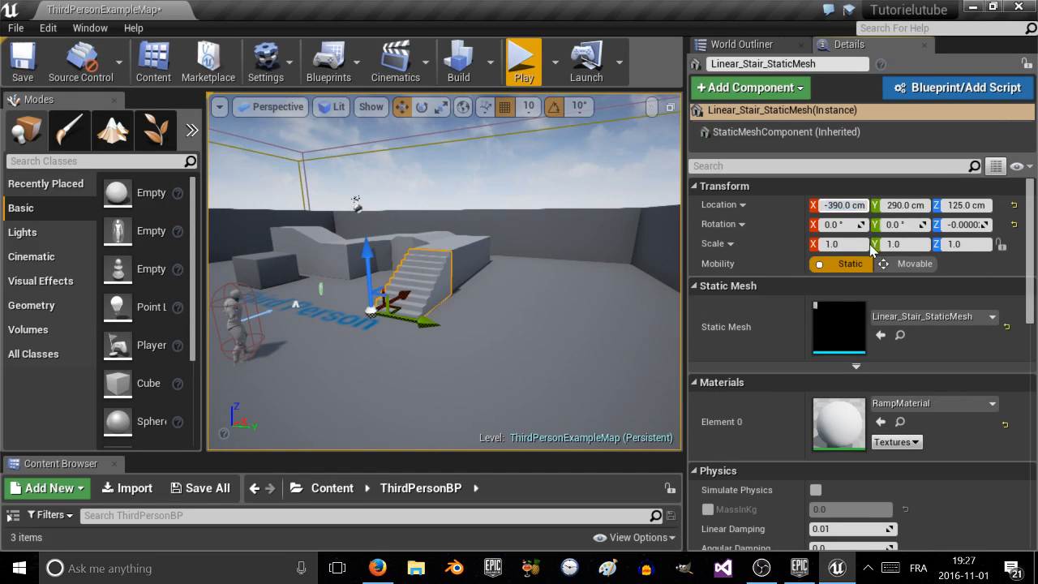
left_click(841, 205)
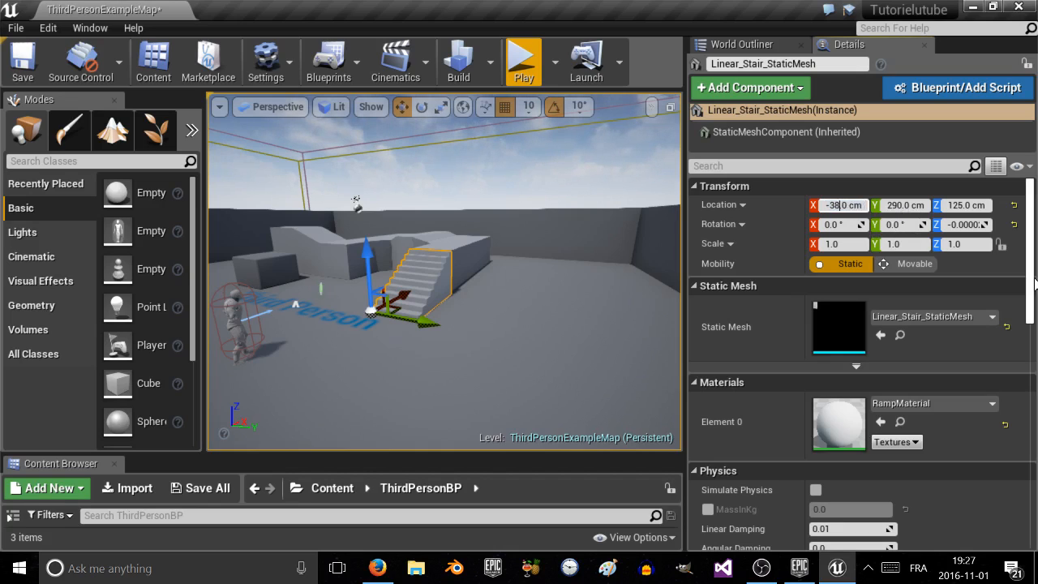
key("Return")
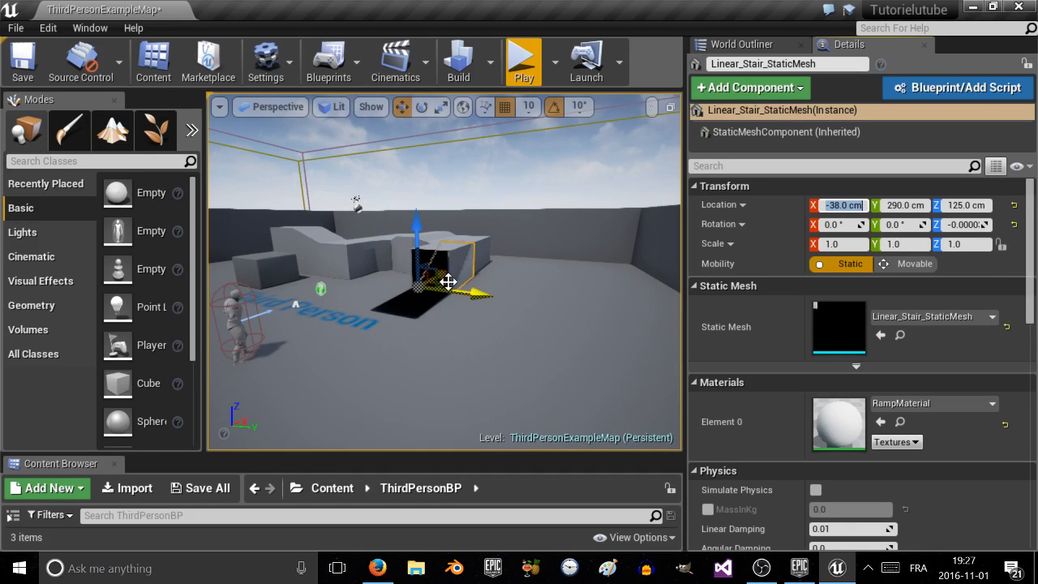
left_click_drag(445, 276, 415, 301)
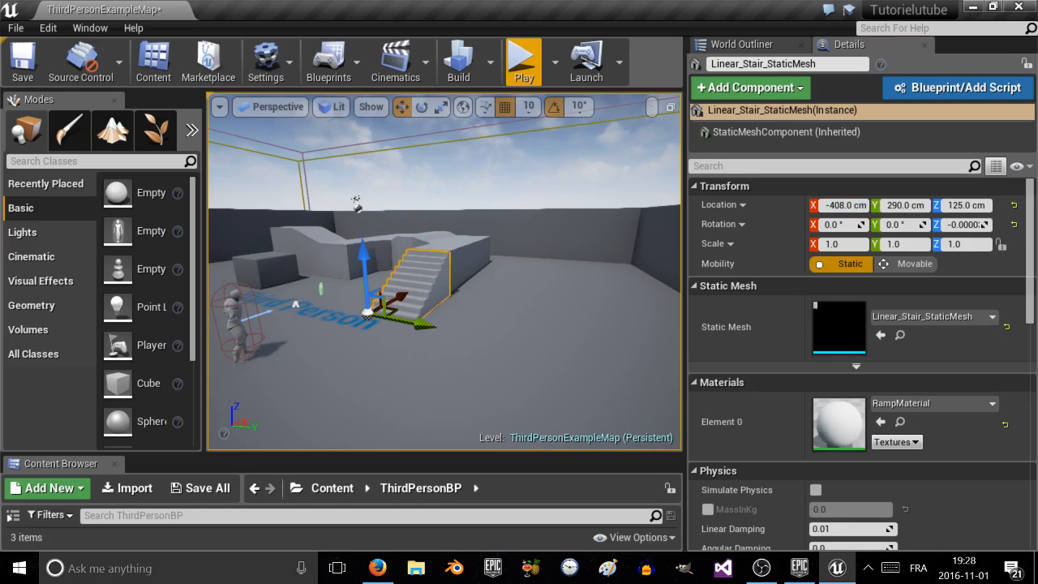
Step: Set the linear stairs' Y location to 280 cm and keep the stairs selected
left_click(906, 205)
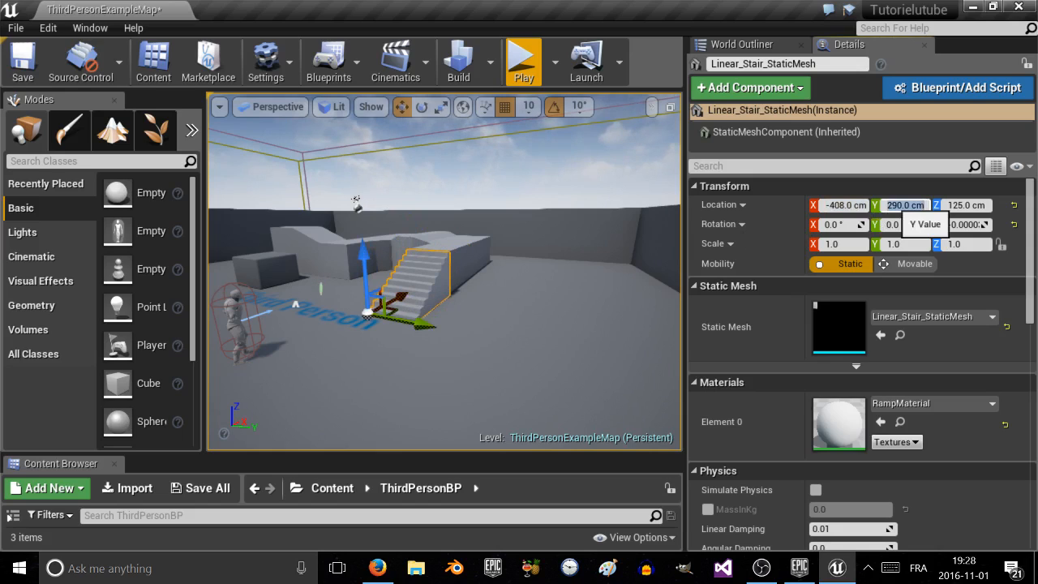
type("280")
key("Return")
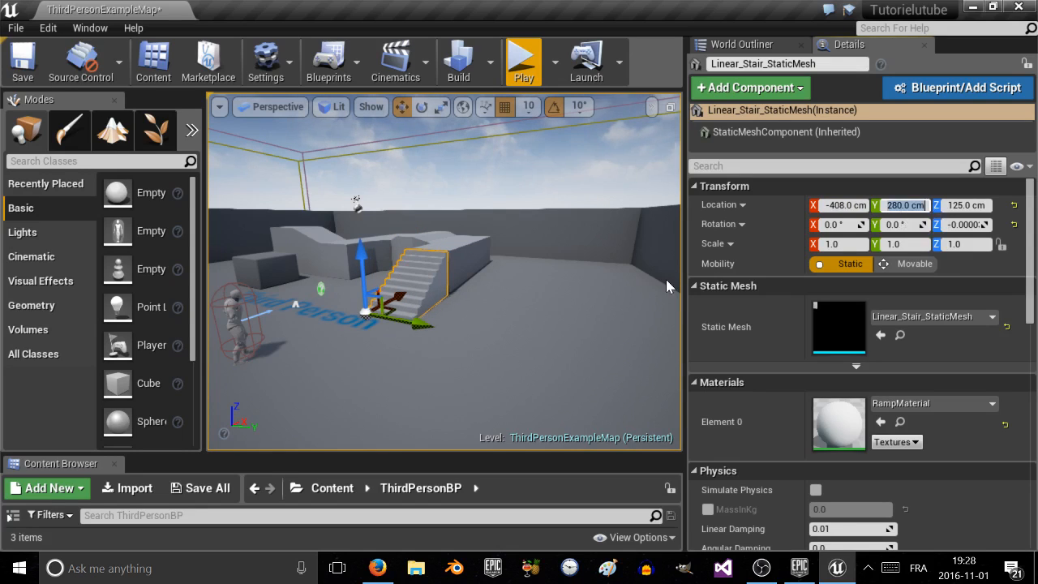
left_click(547, 292)
key("ctrl+z")
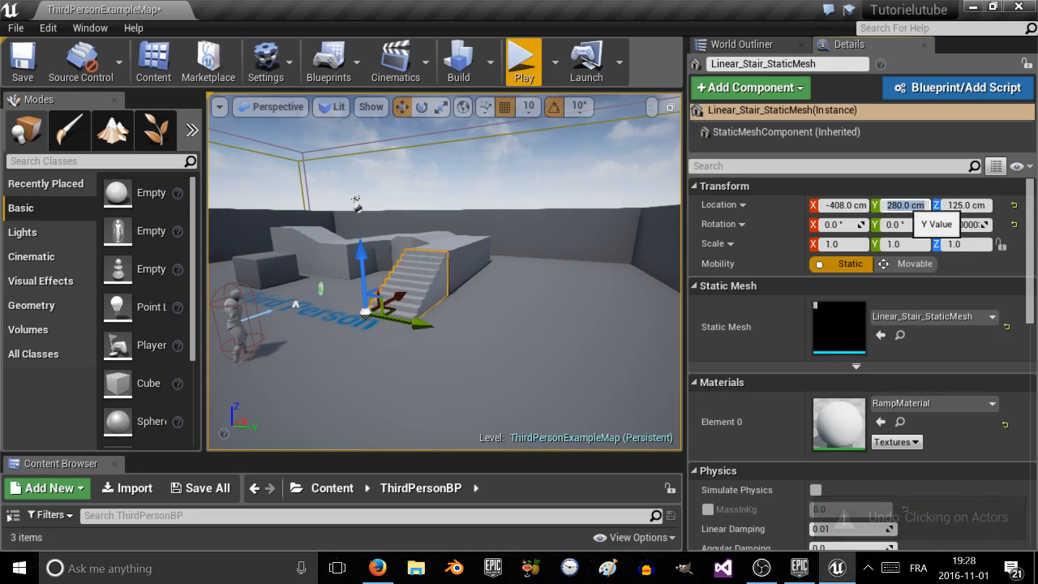
Step: Collapse the Transform section, glance at the right arm mesh's details, and reselect the linear stairs
left_click(784, 188)
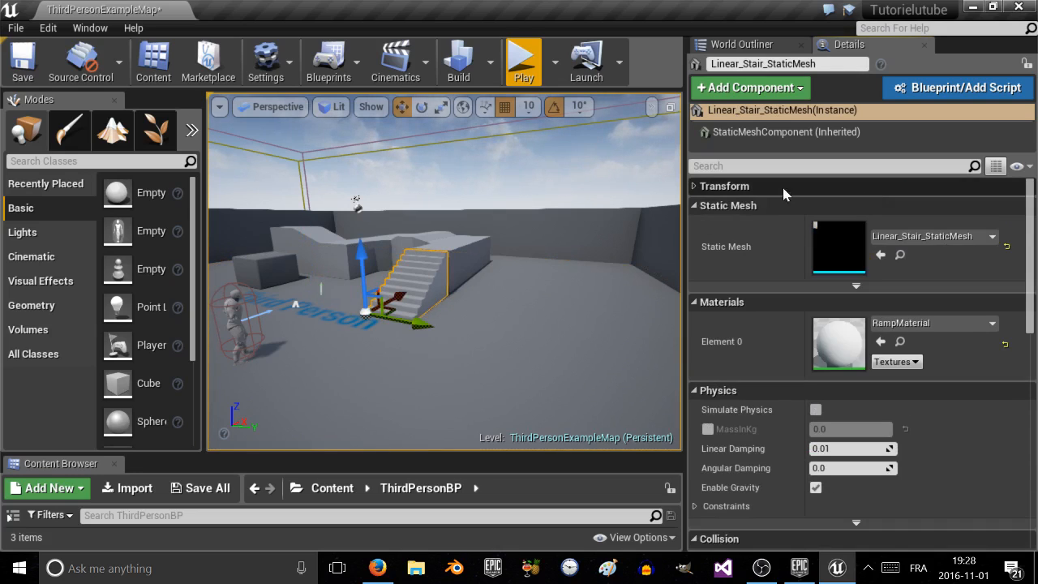
left_click(452, 290)
left_click(448, 288)
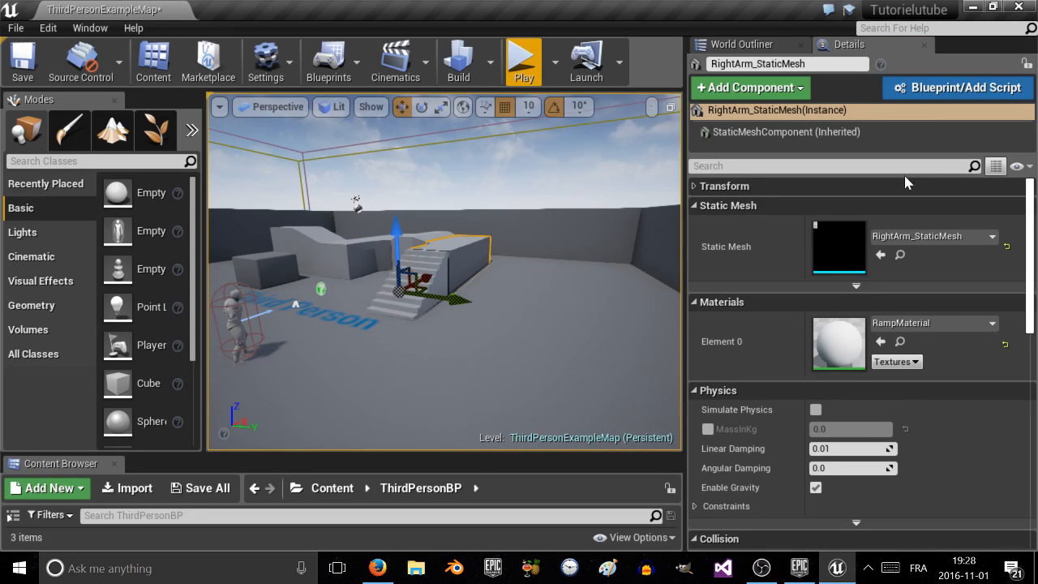
left_click(741, 44)
left_click(850, 44)
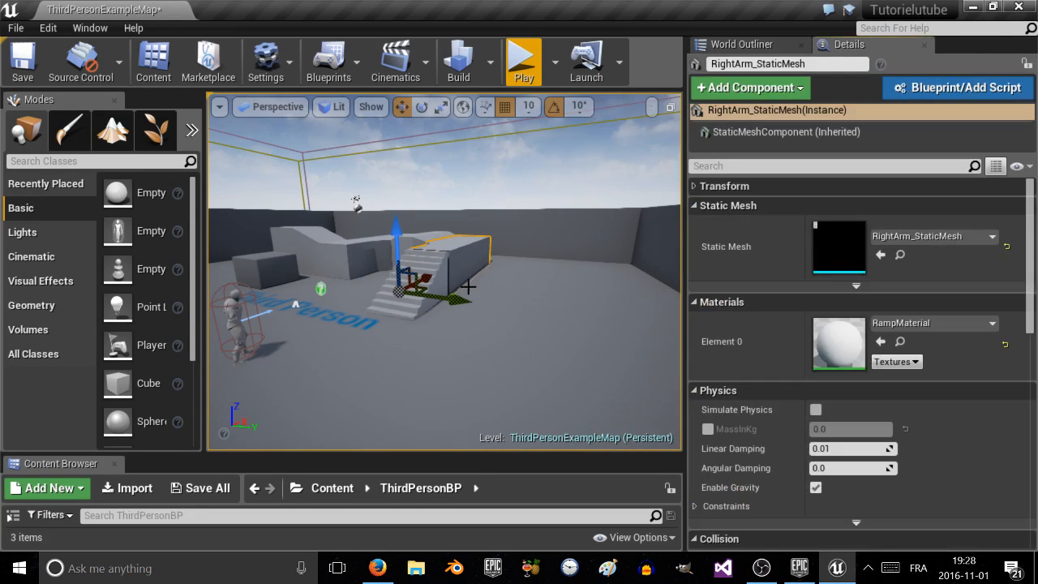
double_click(469, 287)
left_click(420, 285)
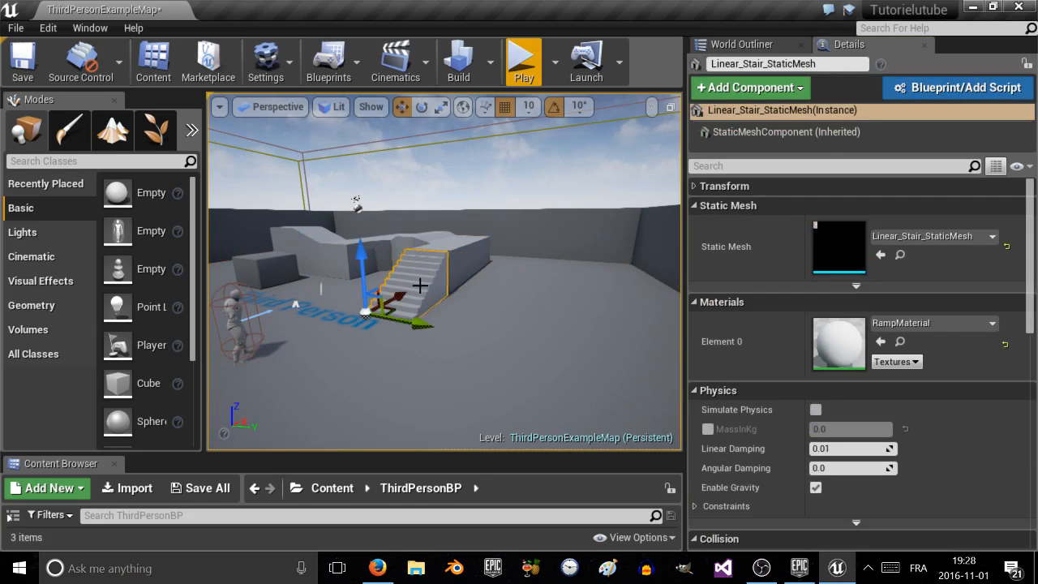
Step: Review the linear stairs' material, physics, collision, lighting and rendering properties, and collapse the Static Mesh section
scroll(833, 372, "down", 2)
scroll(835, 349, "up", 2)
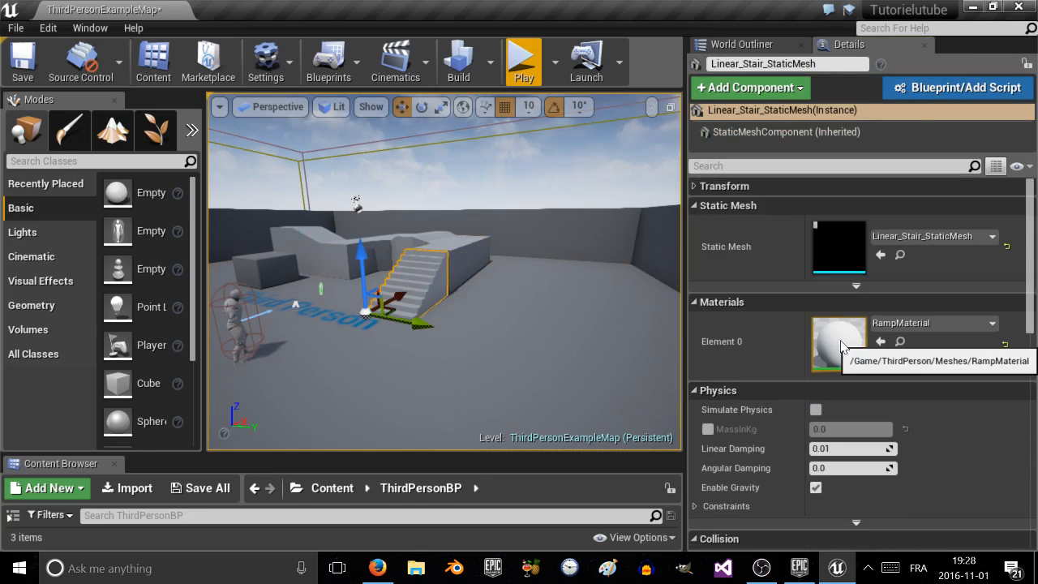
scroll(839, 340, "down", 2)
scroll(840, 336, "down", 5)
scroll(844, 385, "up", 6)
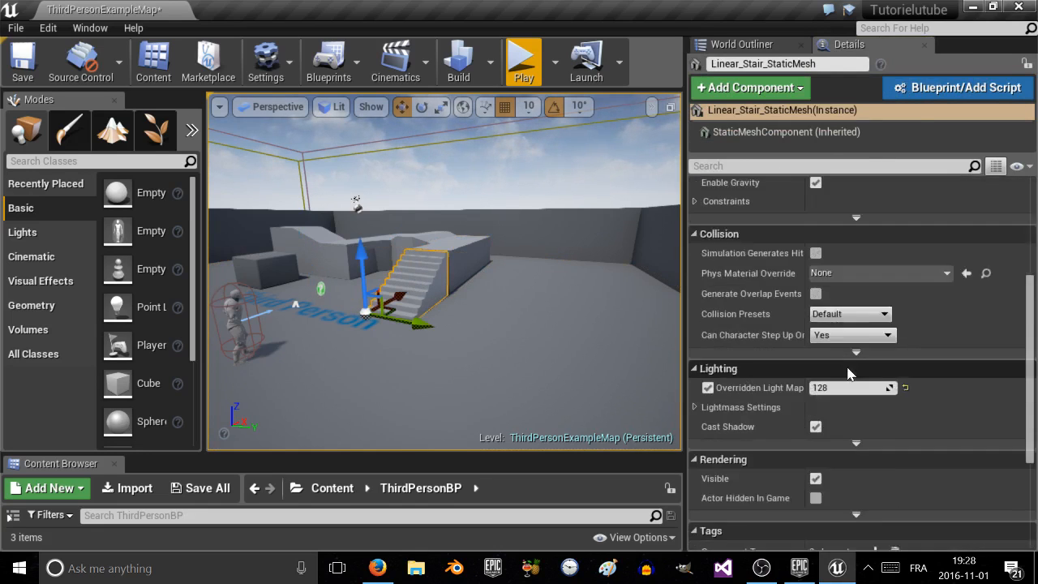
scroll(846, 367, "up", 2)
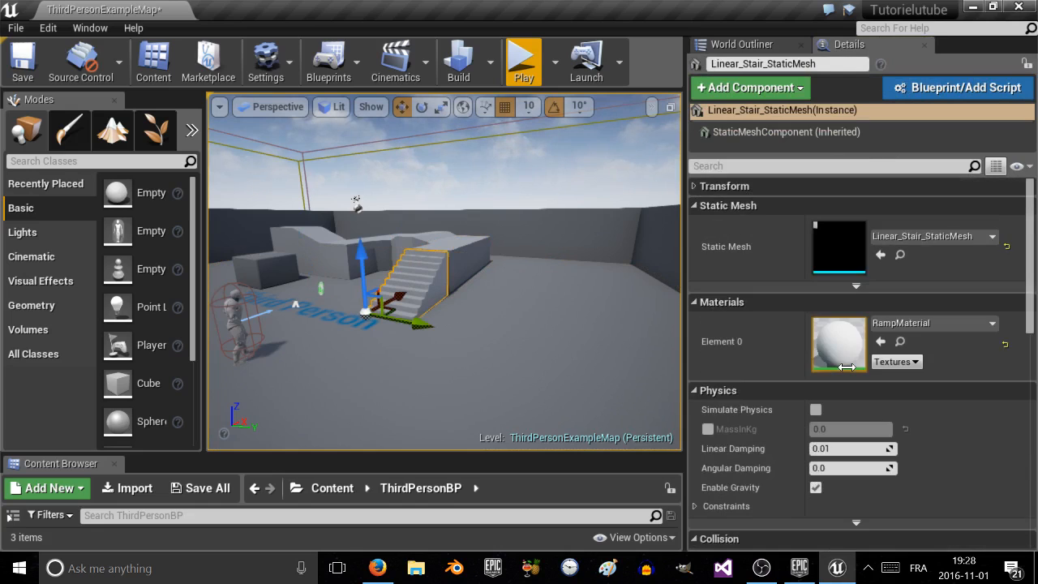
left_click(695, 204)
left_click(695, 189)
left_click(695, 186)
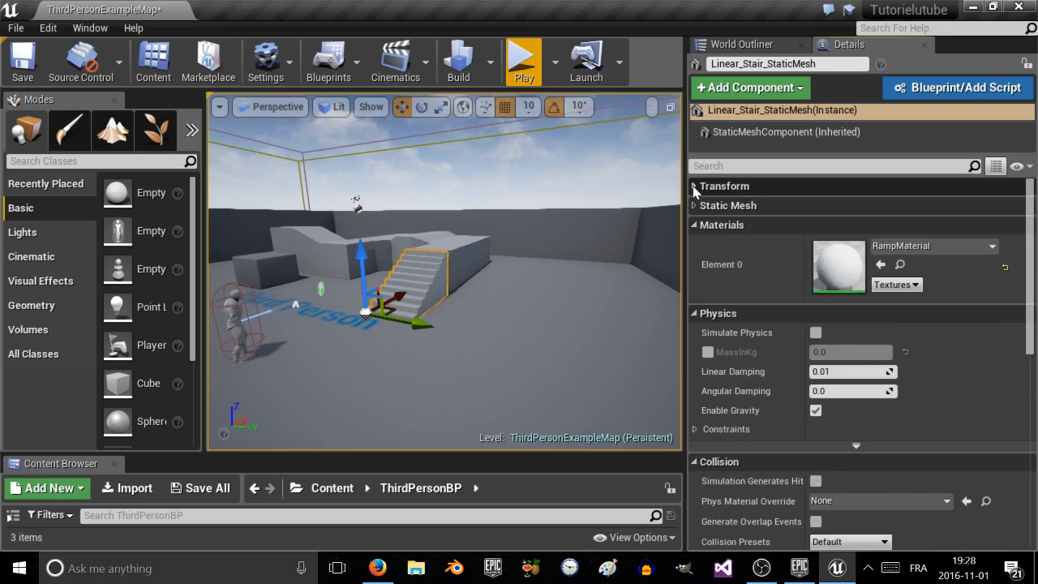
left_click(695, 187)
left_click(695, 187)
Step: Enlarge the Content Browser to show the contents of the ThirdPersonBP folder
right_click_drag(408, 247, 438, 225)
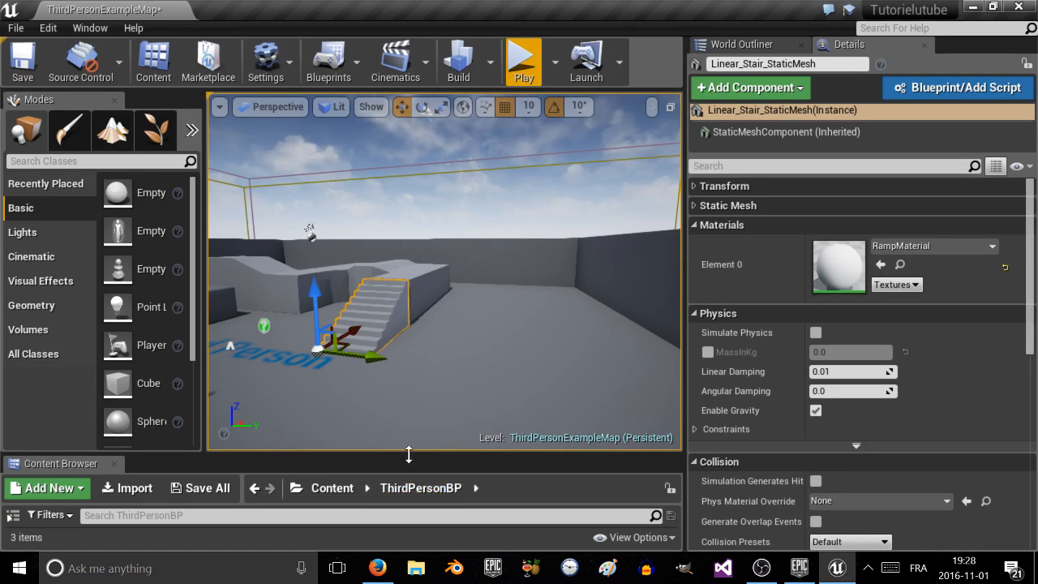
left_click_drag(409, 426, 440, 329)
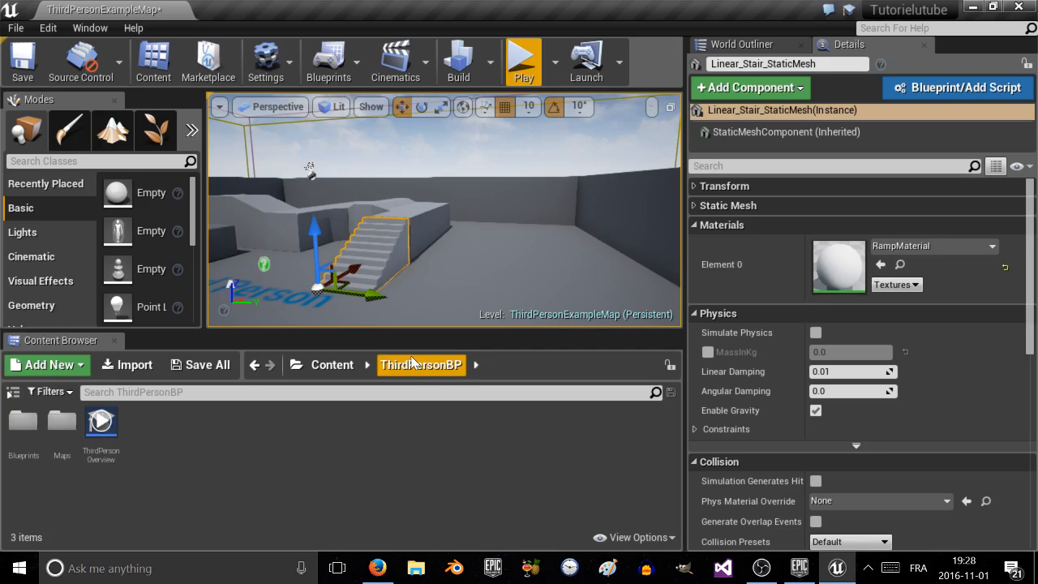
Step: Create a new folder inside ThirdPersonBP, look inside it, and return to the ThirdPersonBP folder
right_click(209, 444)
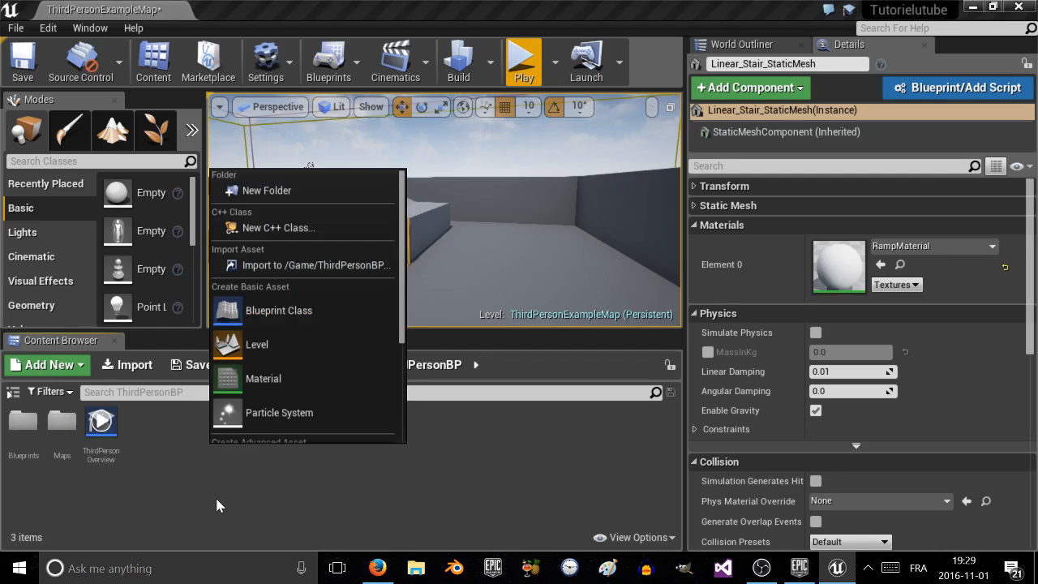
left_click(243, 190)
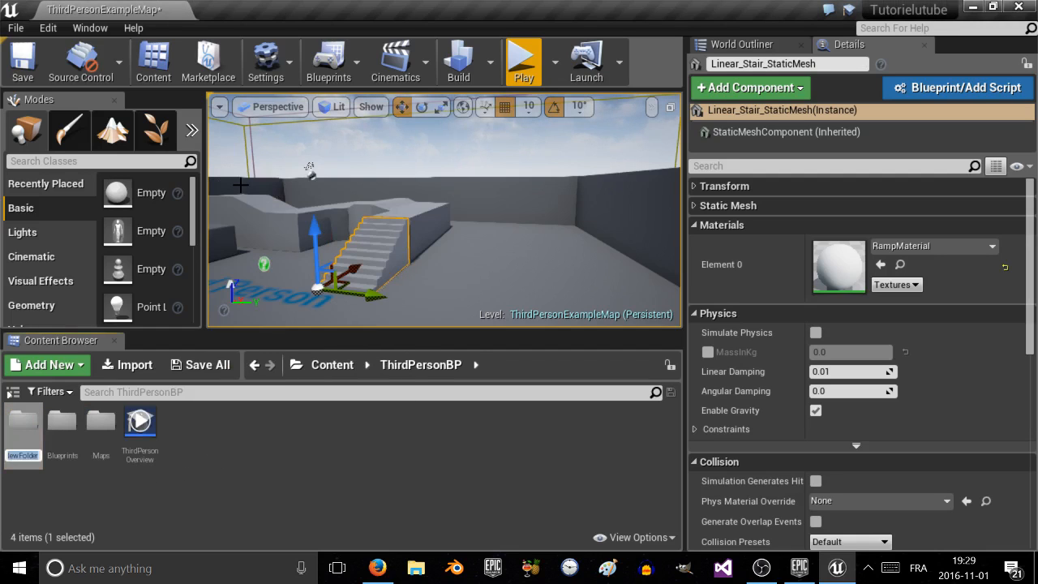
left_click(278, 463)
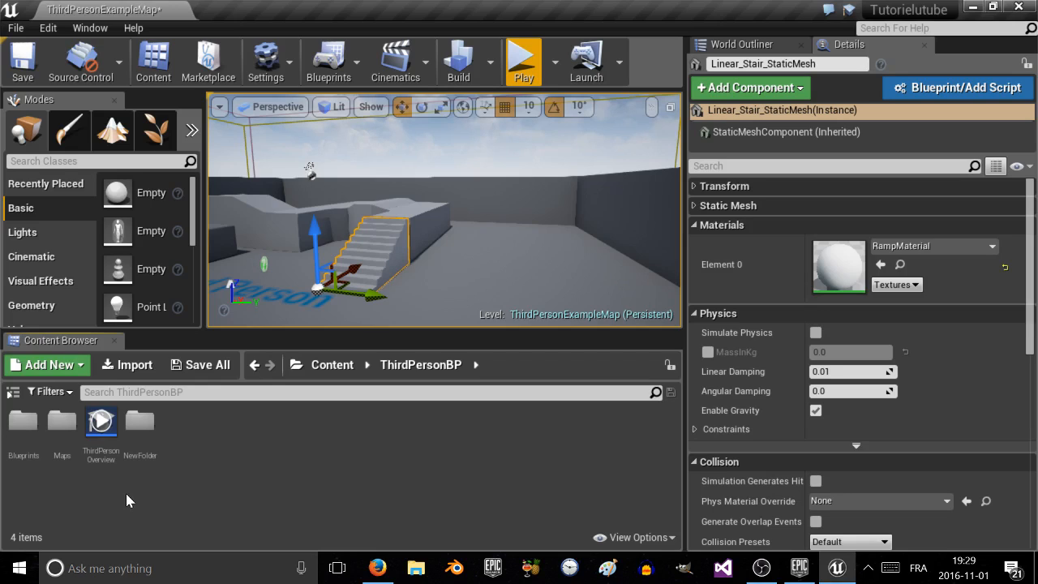
double_click(139, 423)
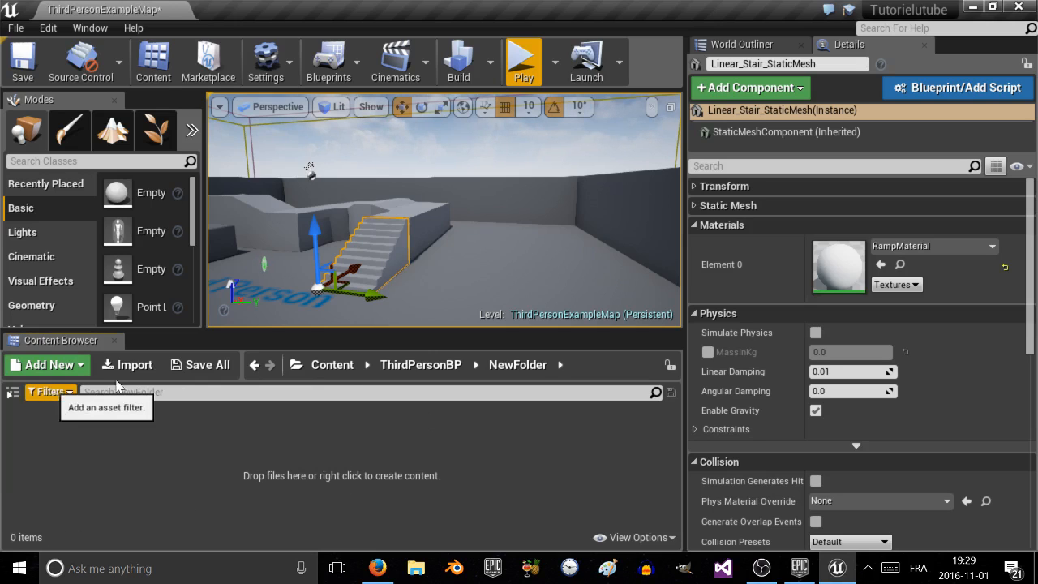
left_click(254, 365)
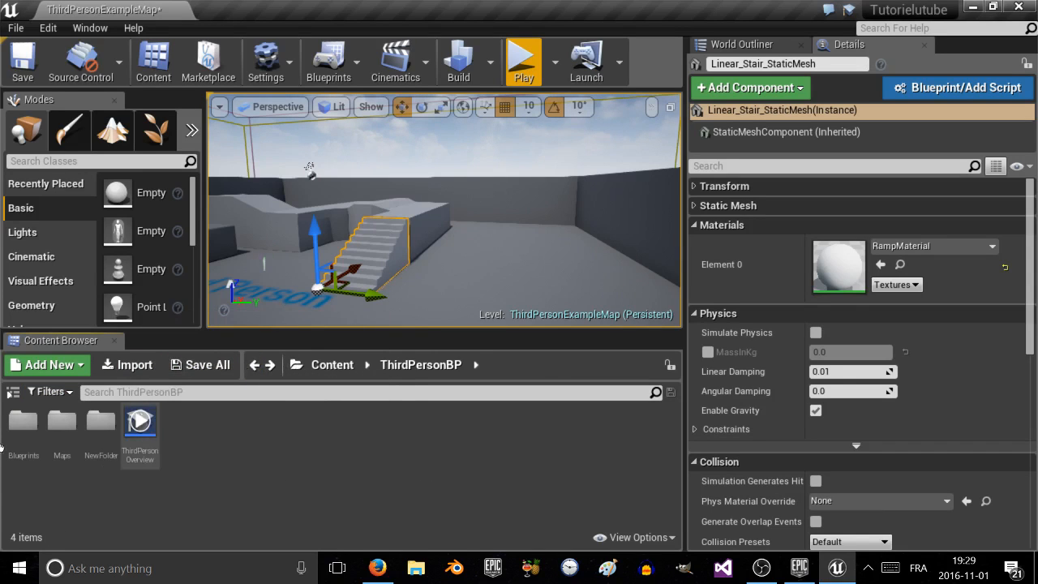
Step: Rename the new folder in ThirdPersonBP as aliens
left_click(102, 436)
right_click(102, 436)
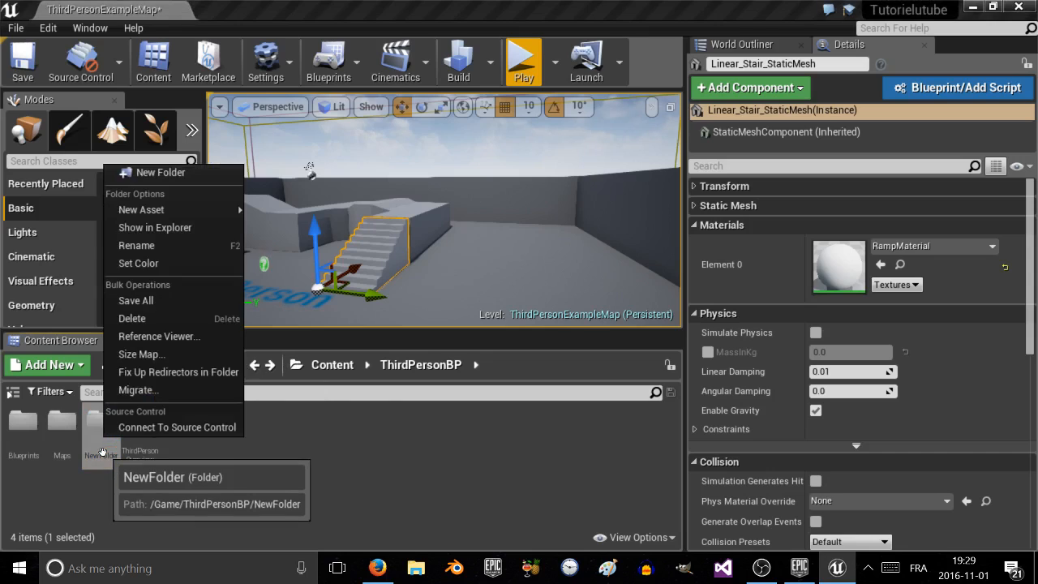
left_click(125, 245)
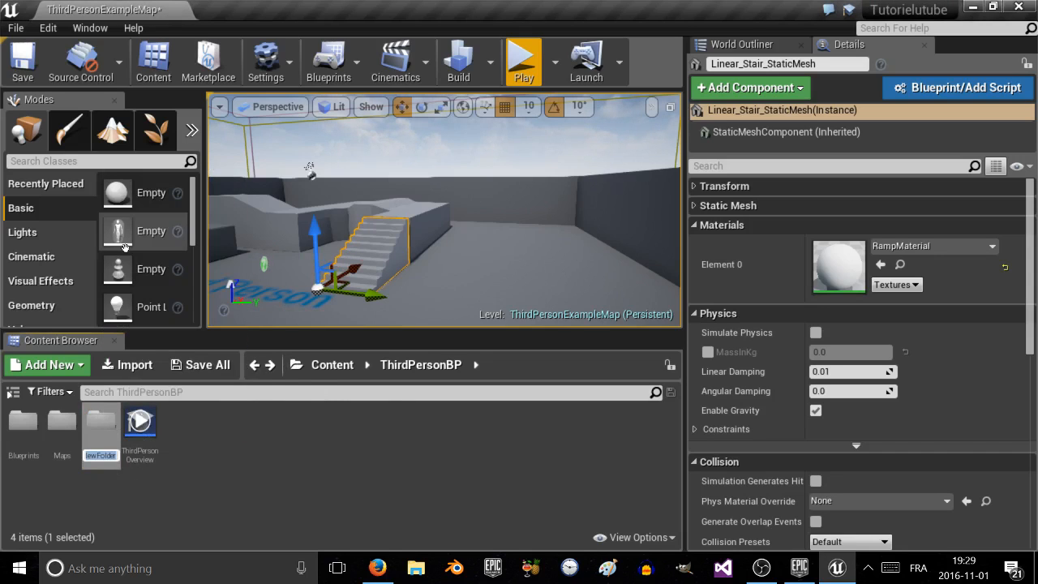
type("aliens")
key("Return")
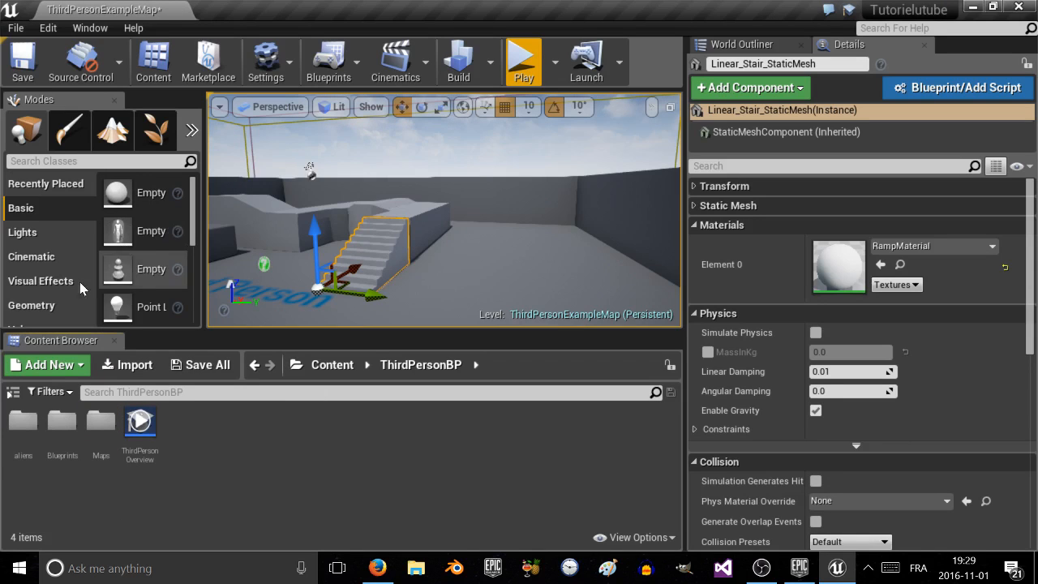
Step: Open the aliens folder, start importing an asset into it, and browse to the div folder on the Desktop
double_click(23, 420)
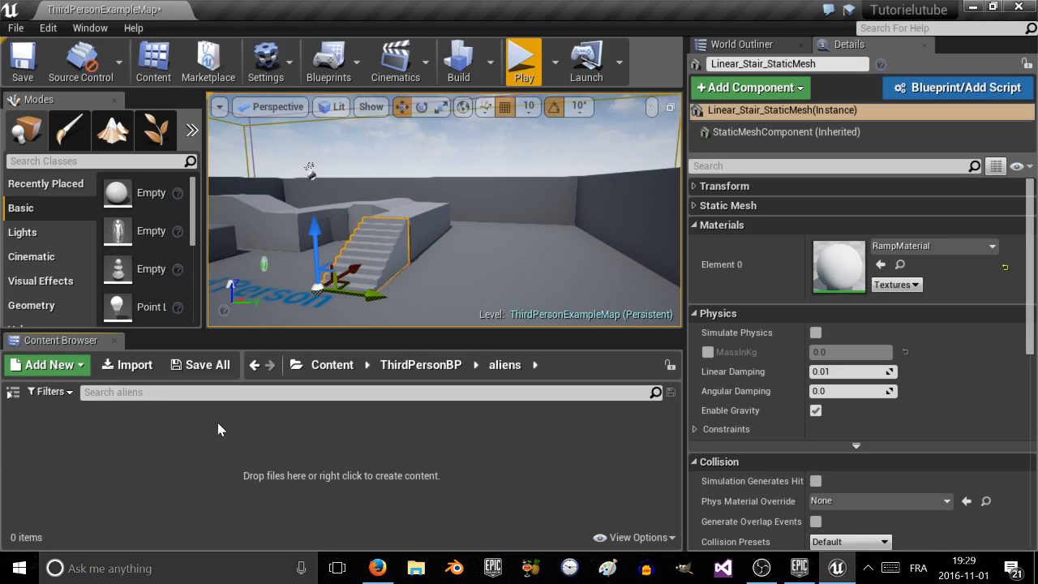
left_click(144, 371)
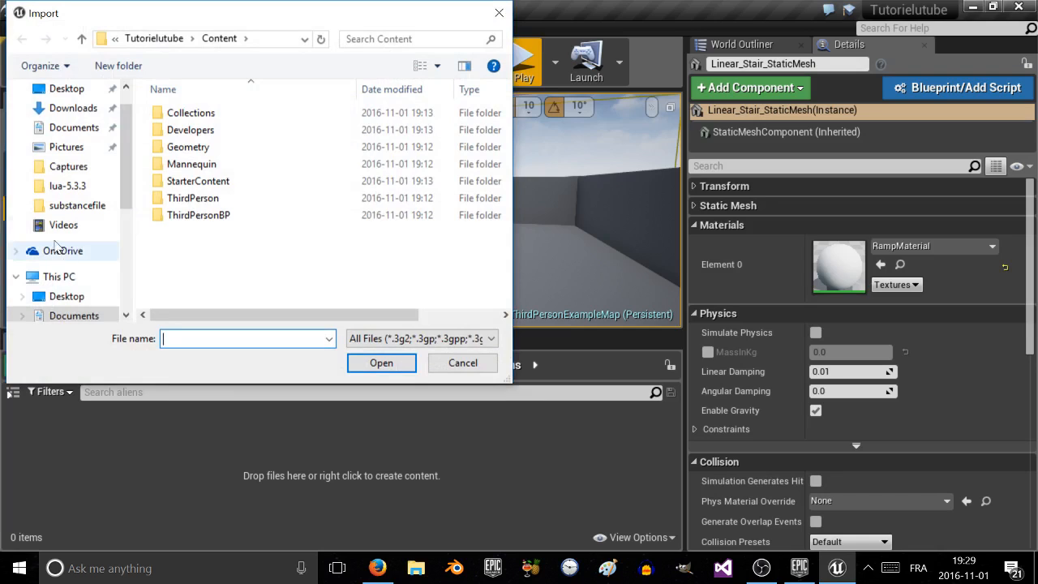
scroll(47, 156, "up", 1)
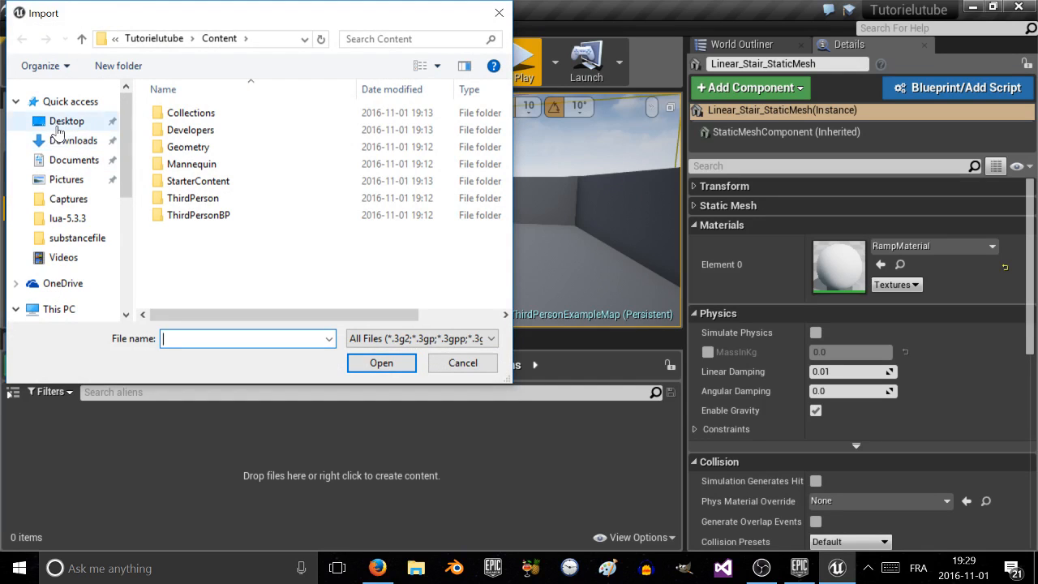
left_click(58, 127)
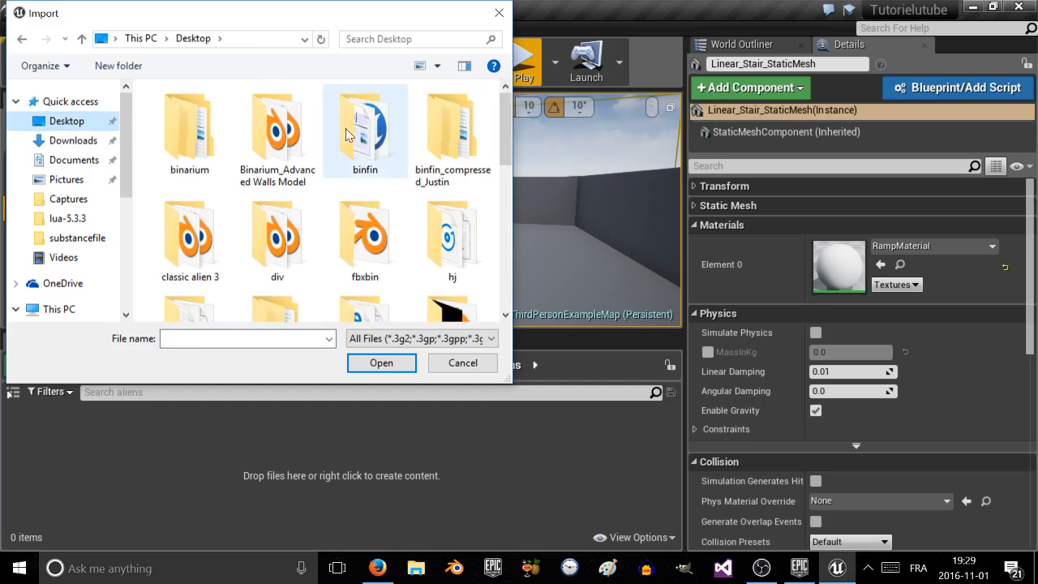
scroll(247, 194, "down", 6)
scroll(247, 193, "up", 3)
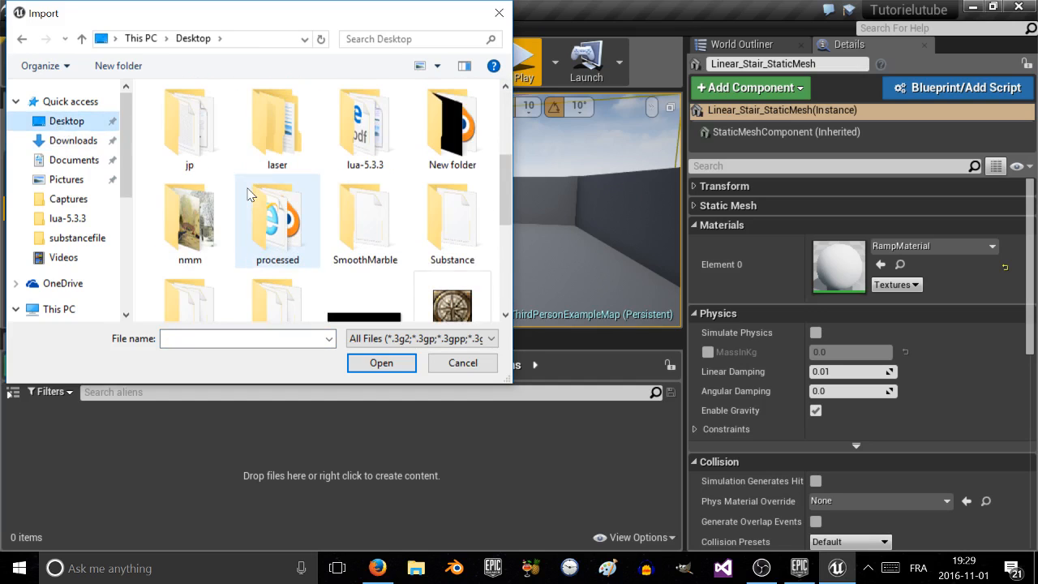
scroll(247, 193, "down", 3)
scroll(247, 194, "up", 3)
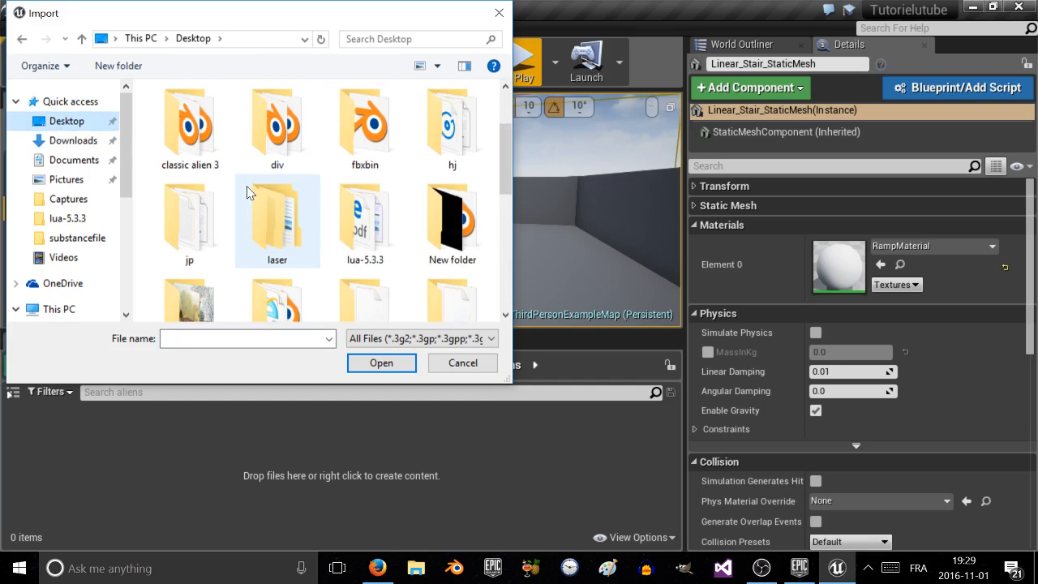
scroll(251, 211, "up", 2)
double_click(173, 258)
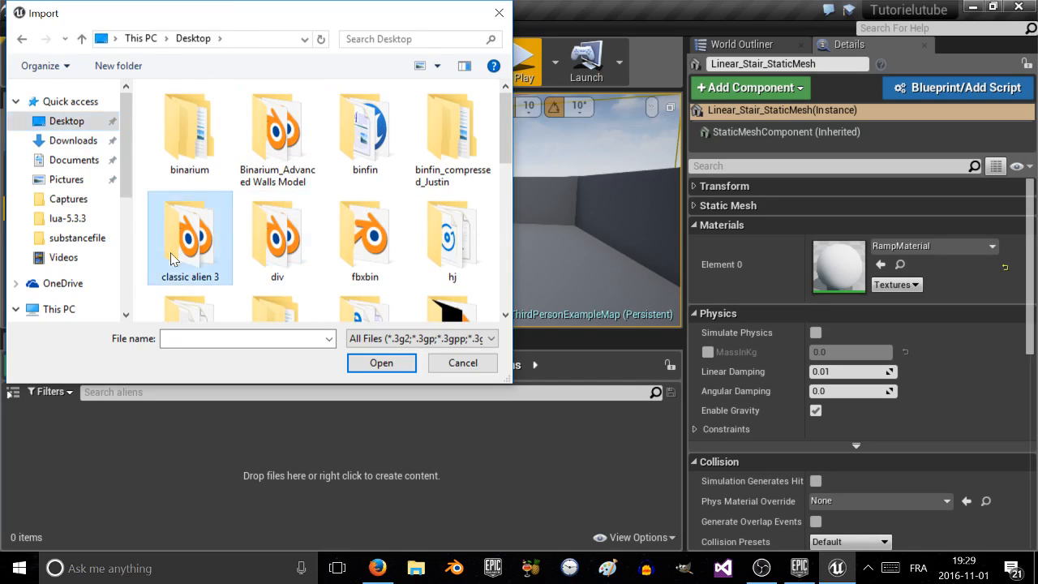
left_click(20, 39)
double_click(264, 258)
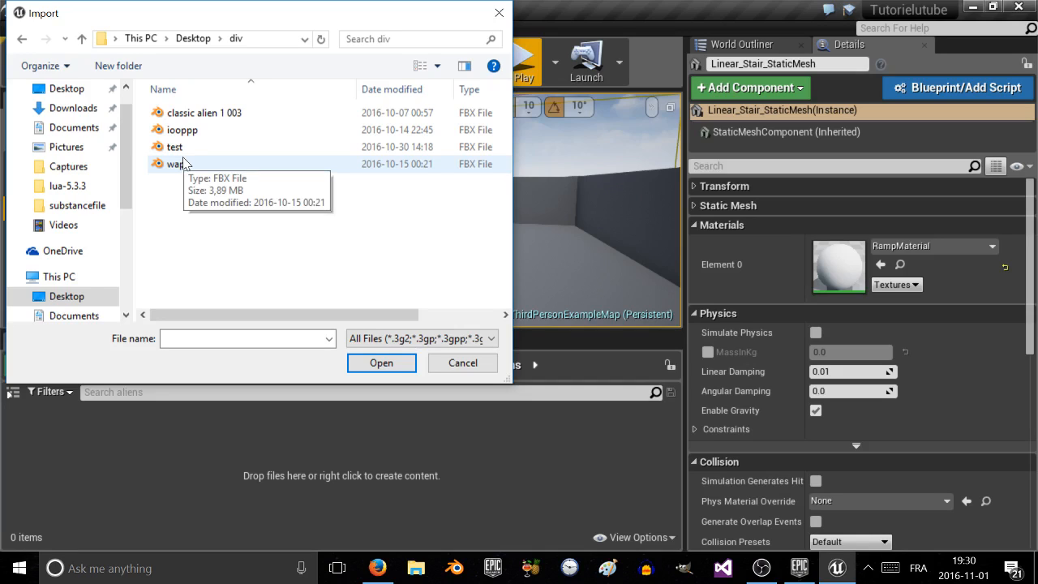
Step: Import everything from the FBX file classic alien 1 003 as a skeletal mesh with its materials and textures
left_click(183, 118)
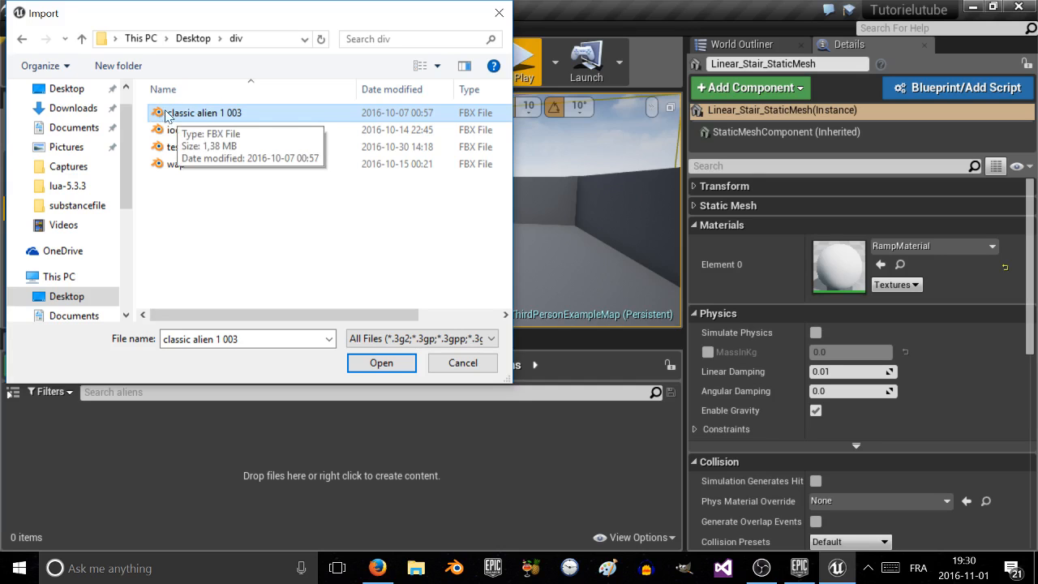
left_click(374, 365)
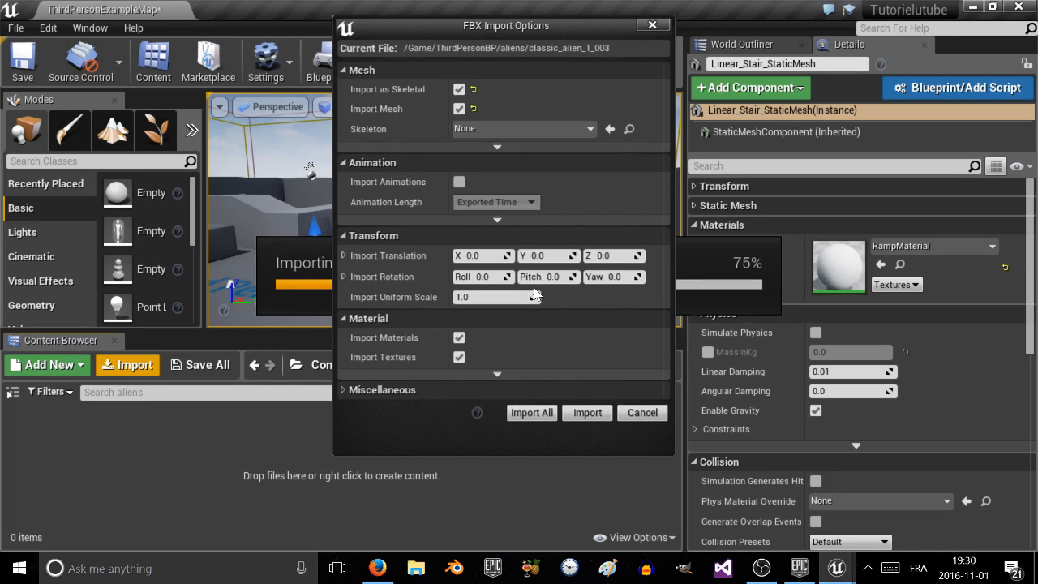
left_click(531, 413)
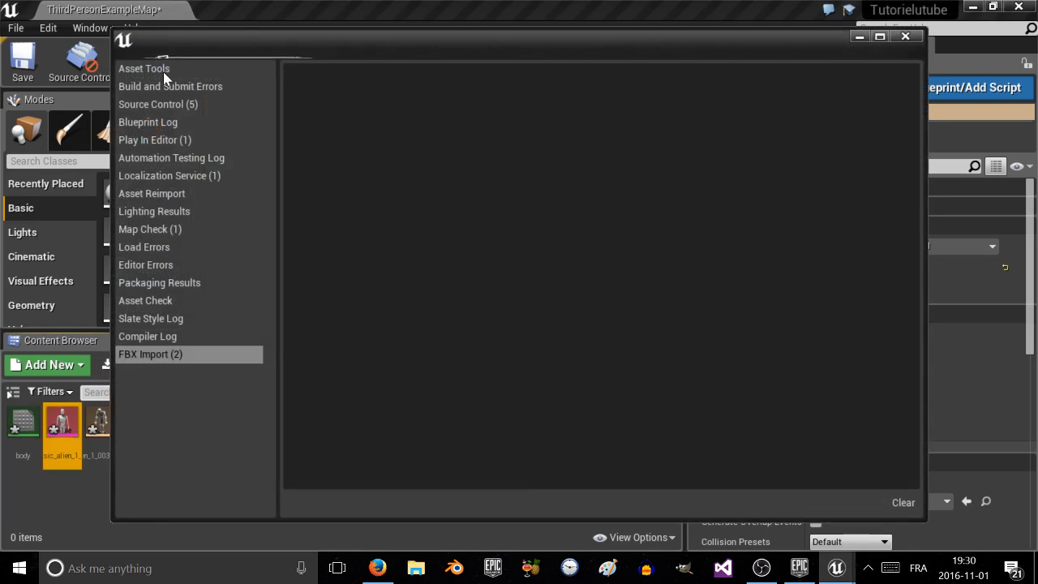
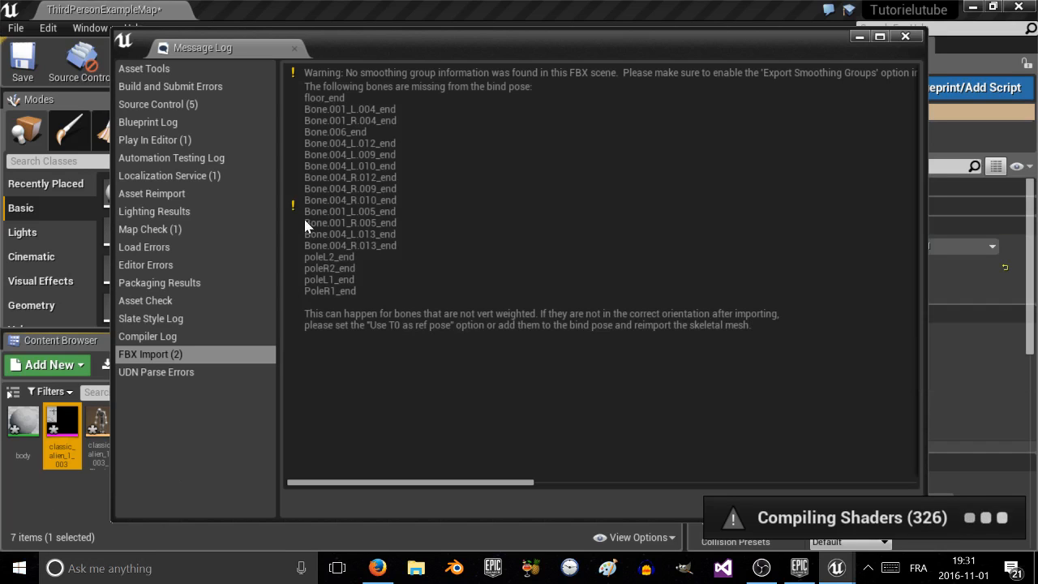
Step: Read the FBX import warnings in the Message Log and close the log
mouse_move(356, 105)
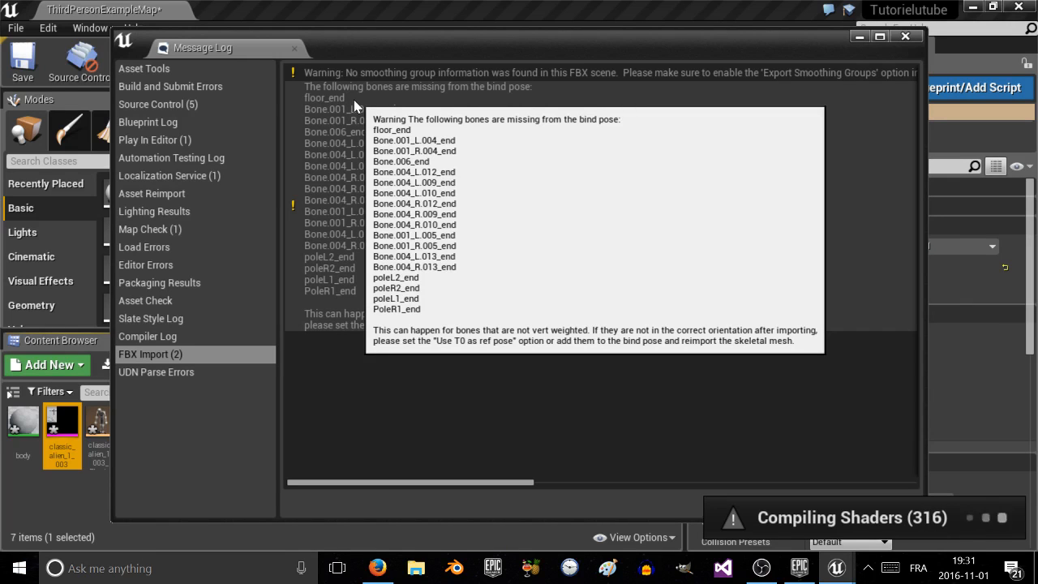
left_click_drag(412, 51, 230, 1)
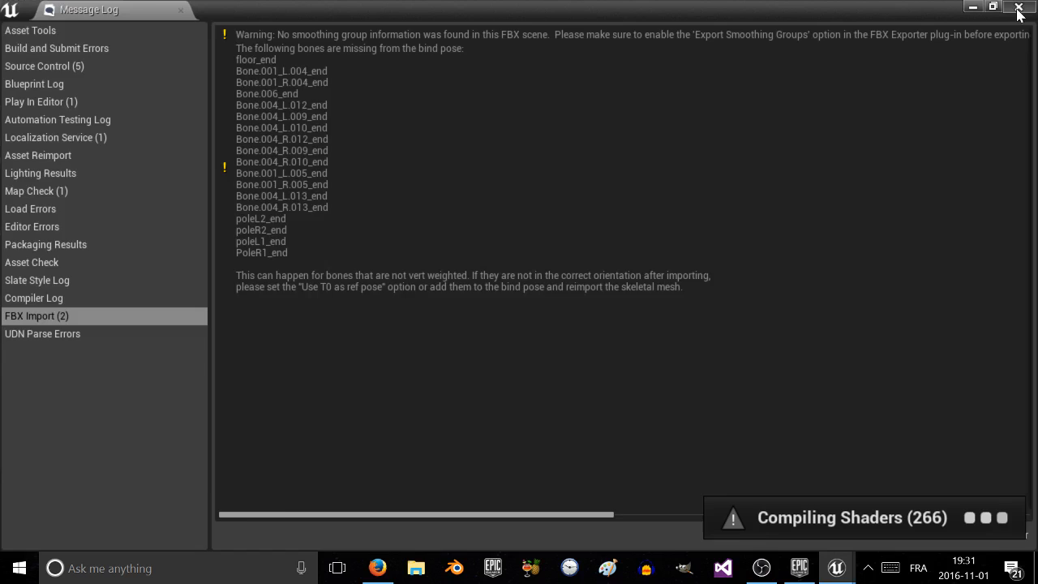
left_click(1019, 8)
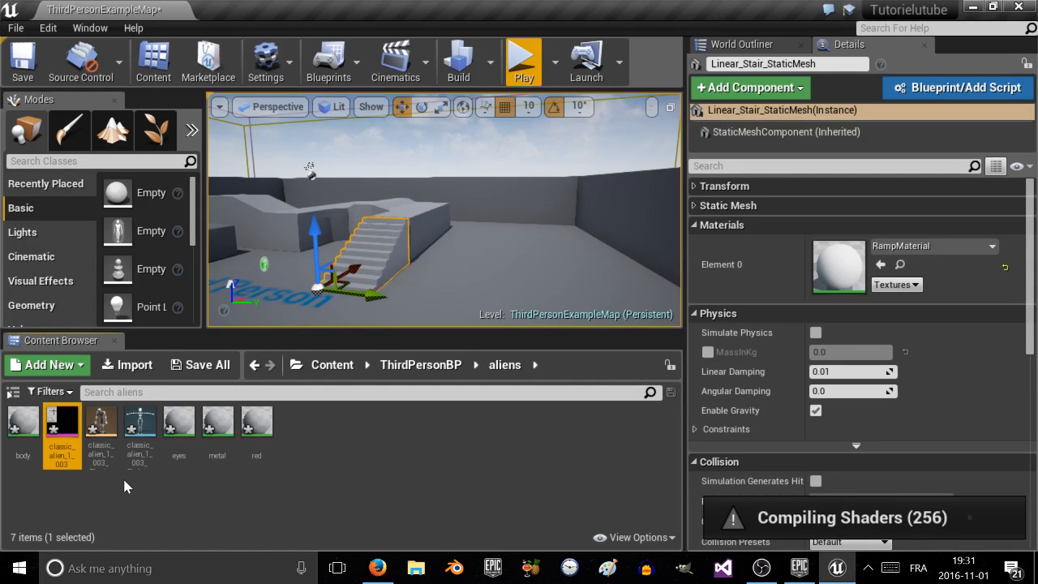
Step: Browse up through ThirdPersonBP to the Content root folder and return to the aliens folder
left_click(417, 369)
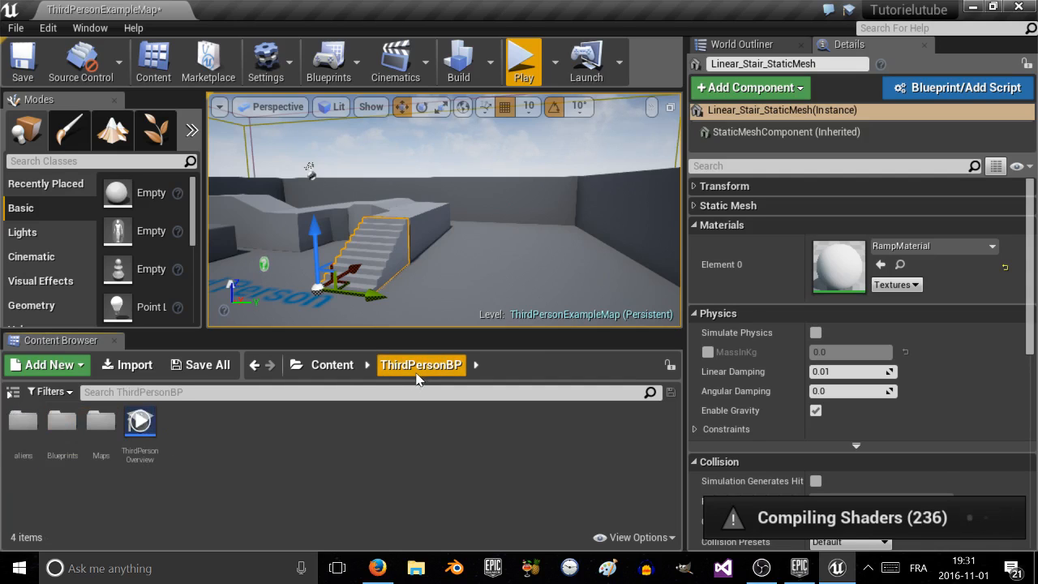
left_click(328, 366)
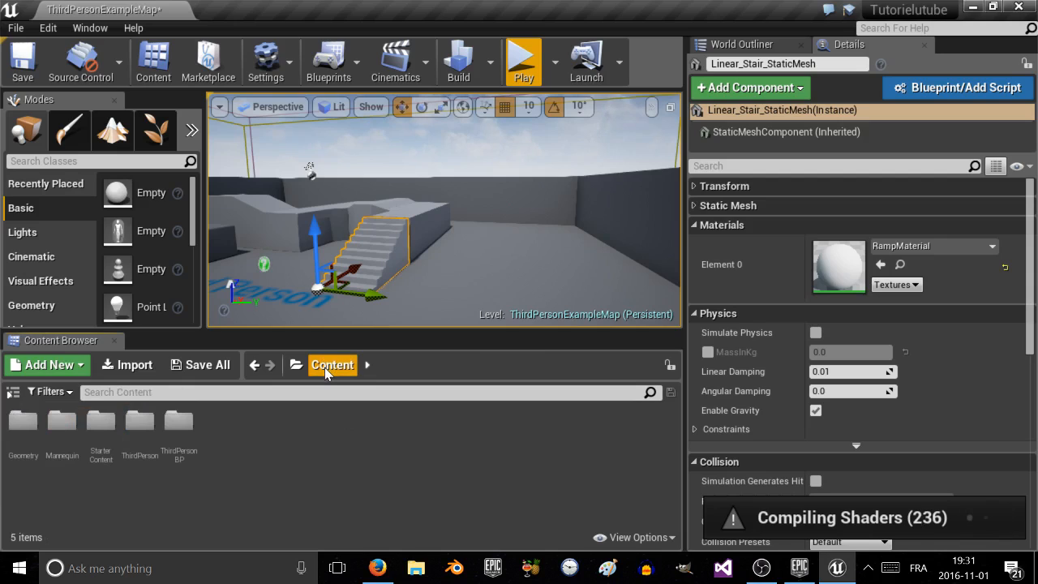
double_click(191, 450)
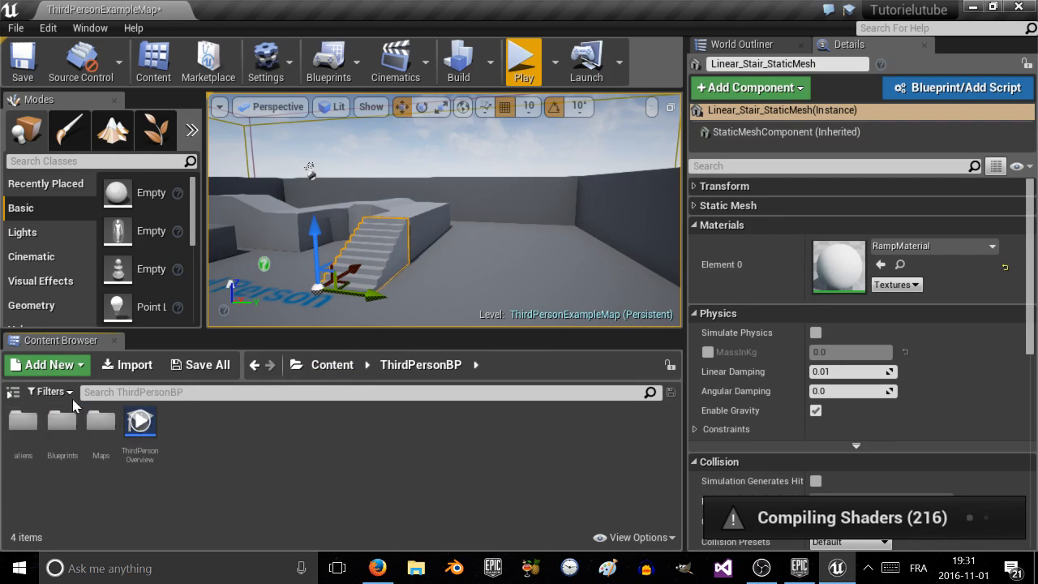
left_click(331, 365)
double_click(23, 420)
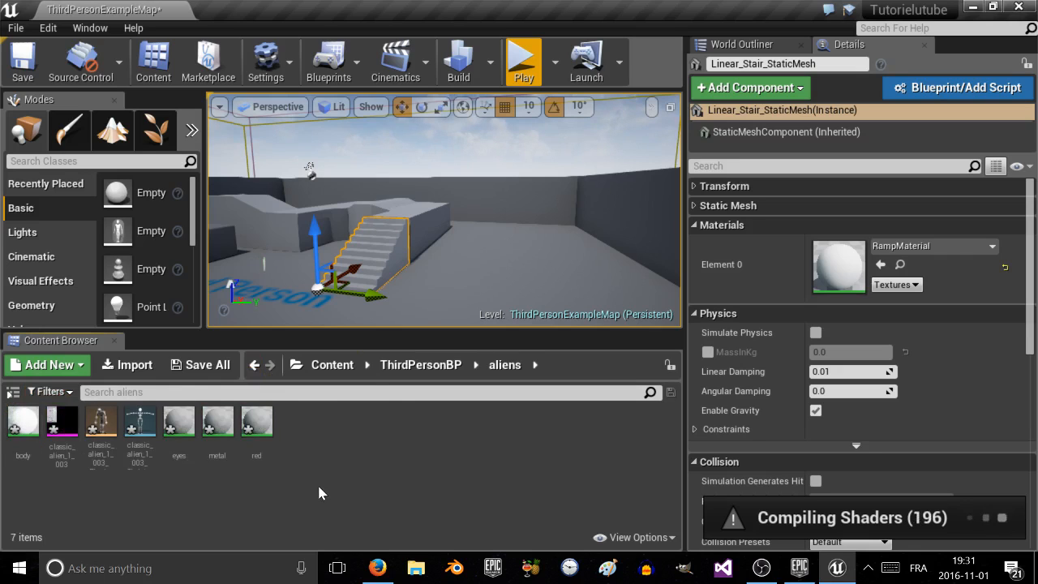
Step: Examine the imported alien assets one by one: skeletal mesh, physics asset, skeleton, and the body, eyes, metal and red materials
mouse_move(24, 450)
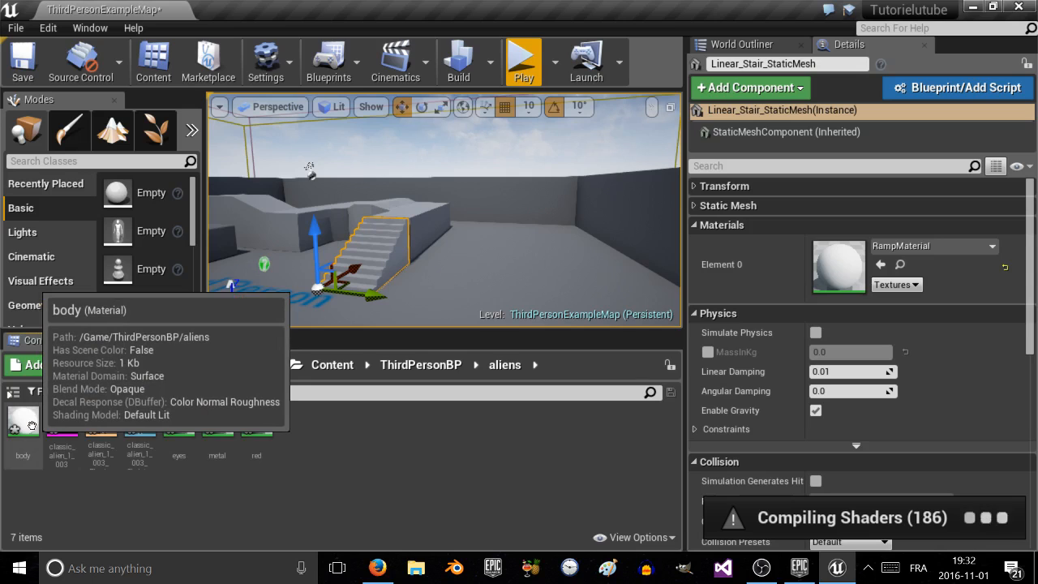
left_click(71, 430)
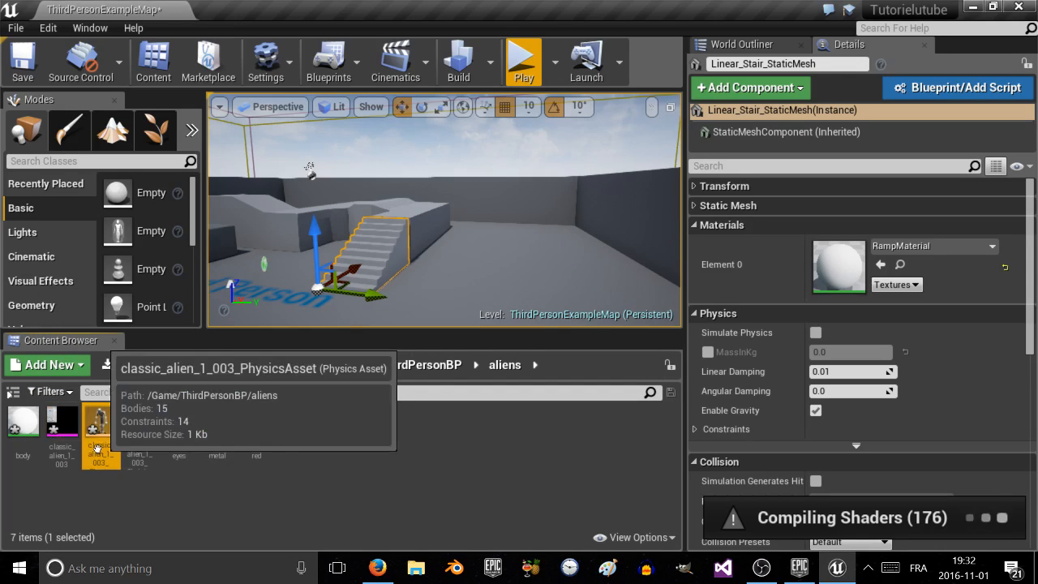
left_click(108, 427)
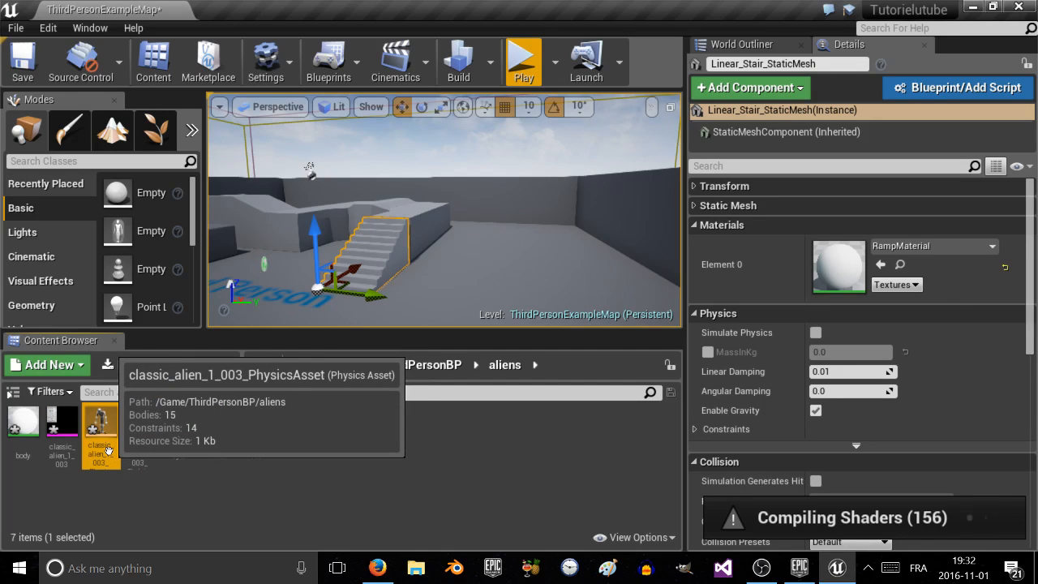
left_click(135, 437)
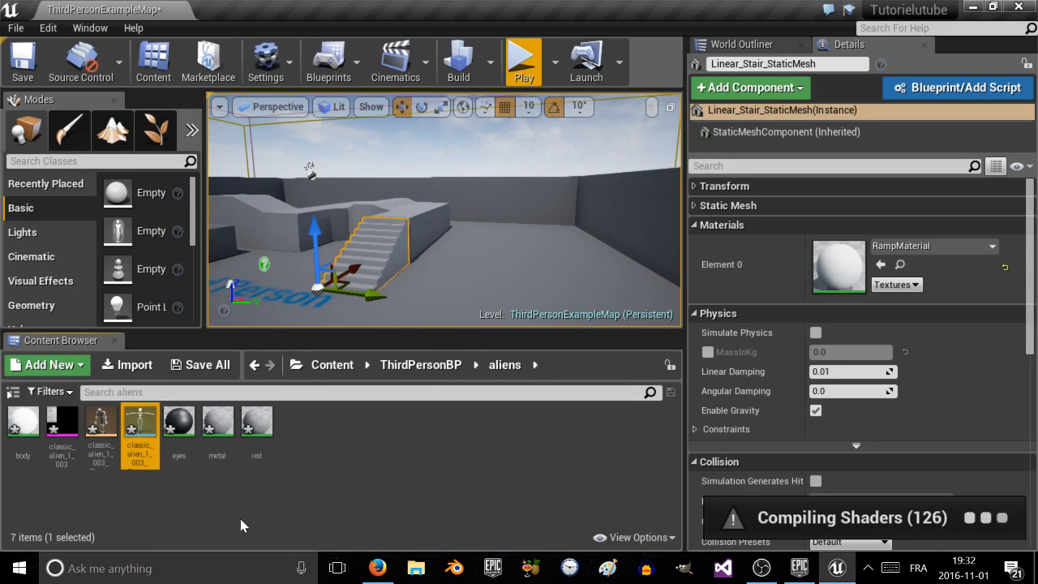
left_click(180, 420)
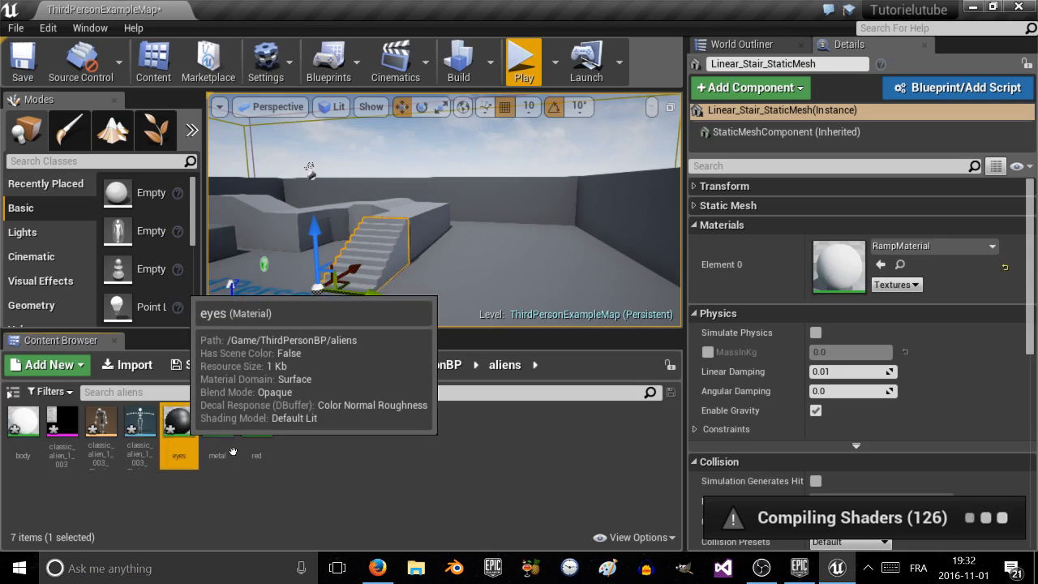
left_click(220, 424)
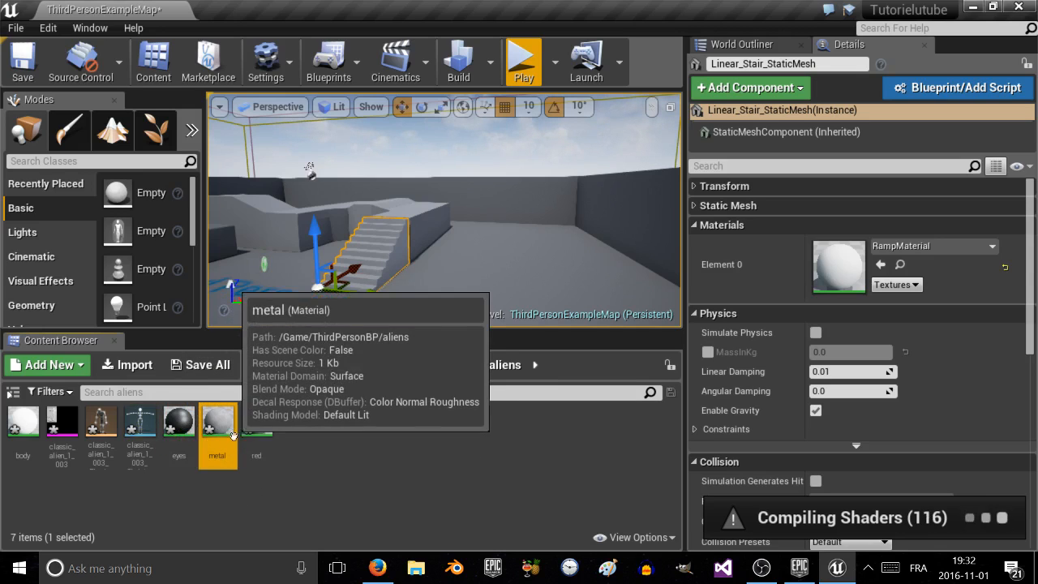
left_click(262, 418)
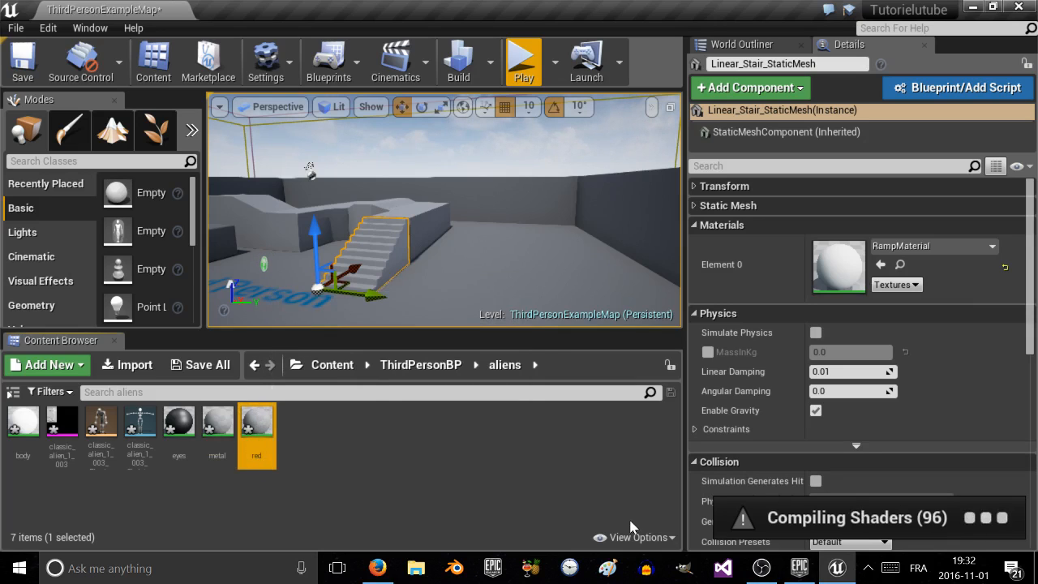
right_click_drag(585, 268, 436, 185)
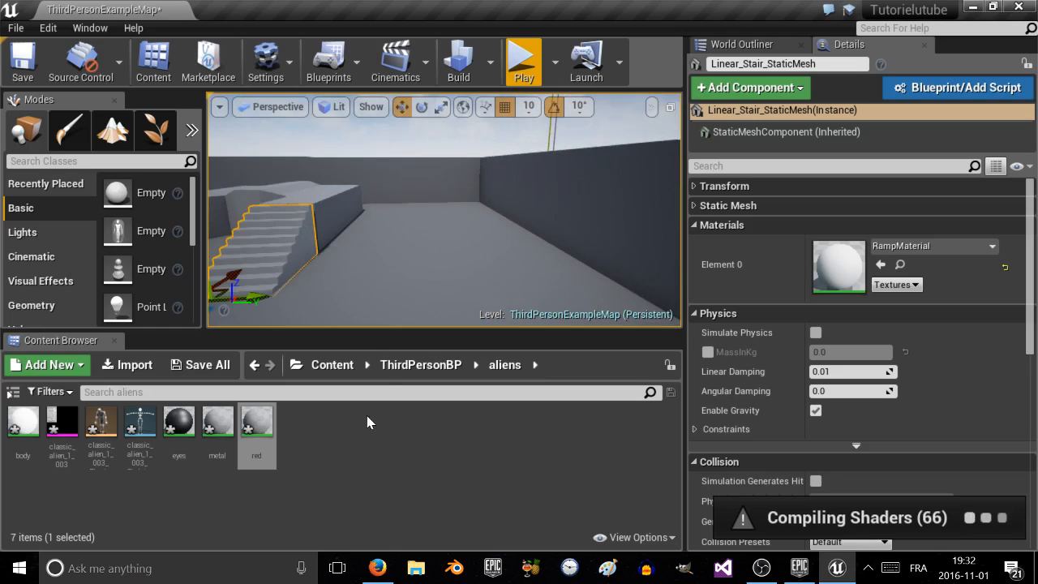
Step: Save the ThirdPersonExampleMap level
right_click_drag(364, 251, 417, 276)
scroll(373, 246, "up", 6)
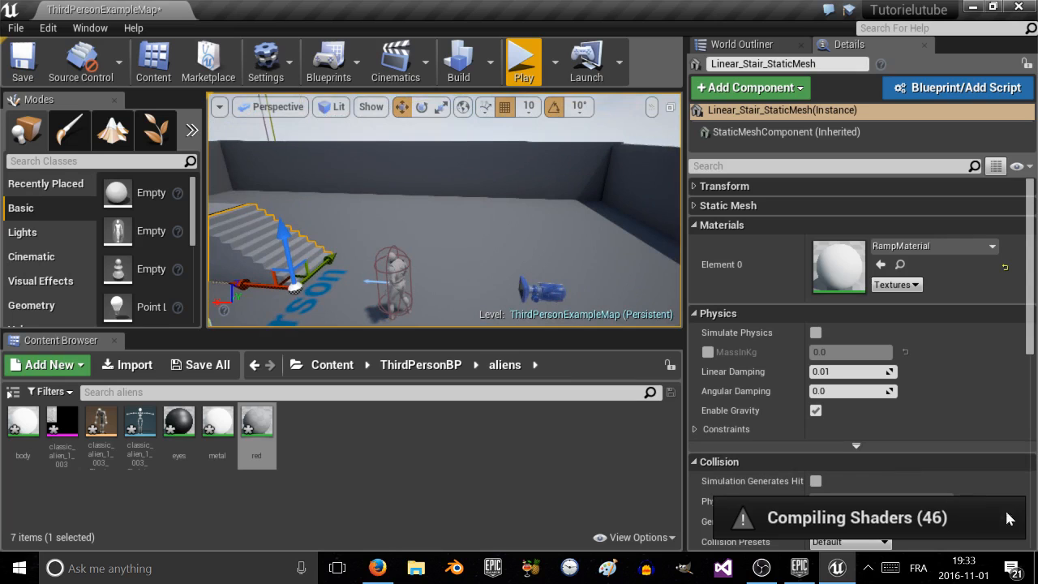
right_click_drag(521, 191, 213, 174)
scroll(520, 186, "up", 3)
scroll(520, 186, "up", 2)
scroll(349, 179, "down", 5)
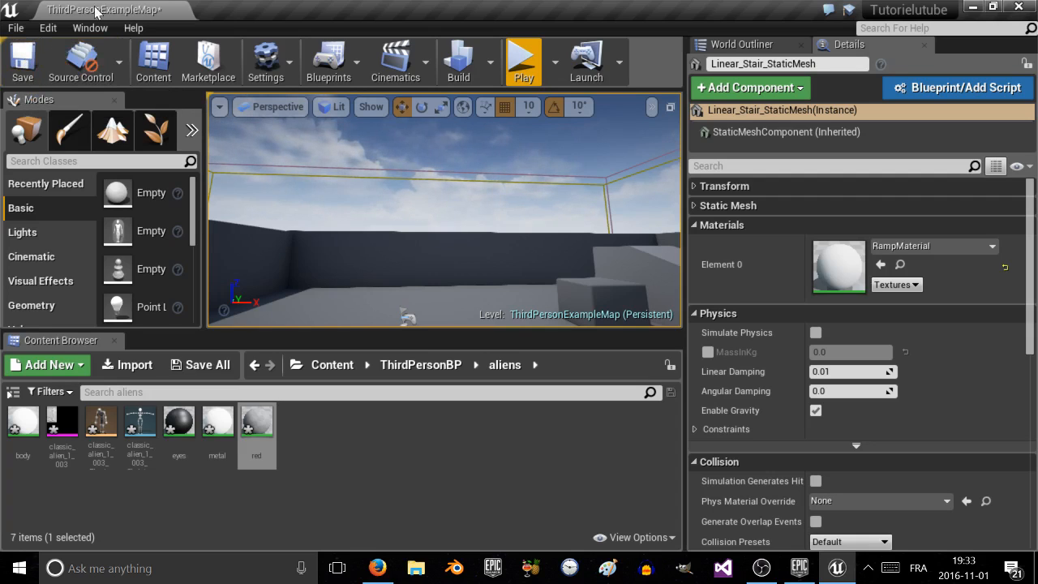
left_click(35, 67)
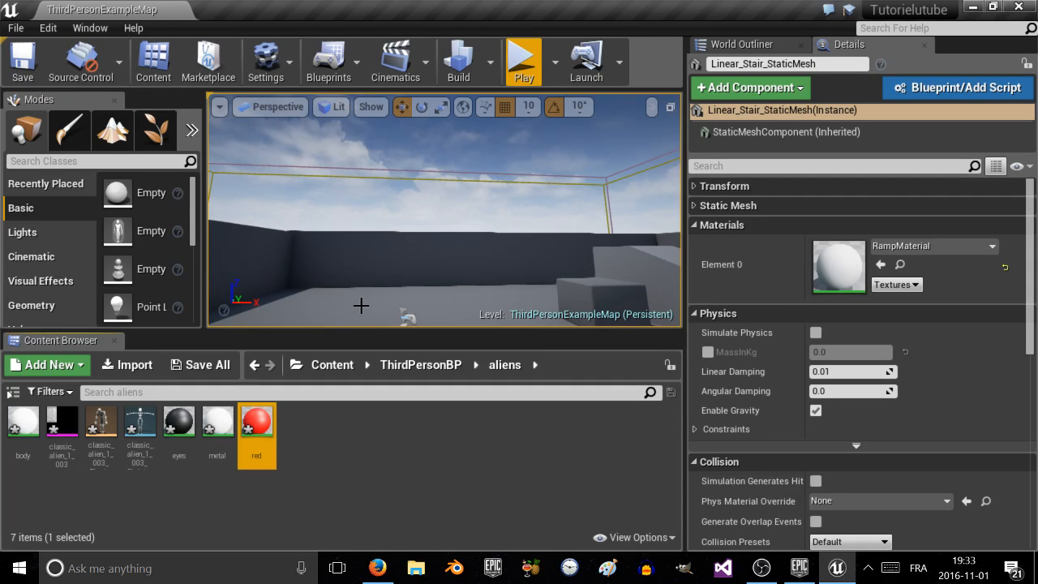
Step: Place the classic_alien_1_003 skeletal mesh on the open floor near the stairs and move it along Y to 730 cm
right_click_drag(346, 306, 339, 305)
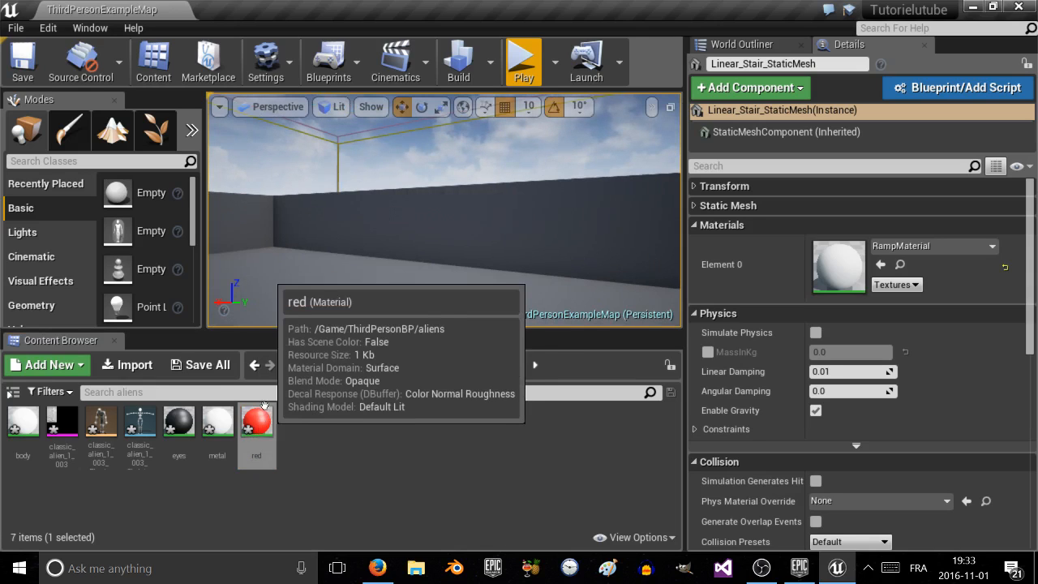
mouse_move(287, 265)
right_mouse_down()
mouse_move(267, 264)
mouse_move(282, 264)
right_mouse_up()
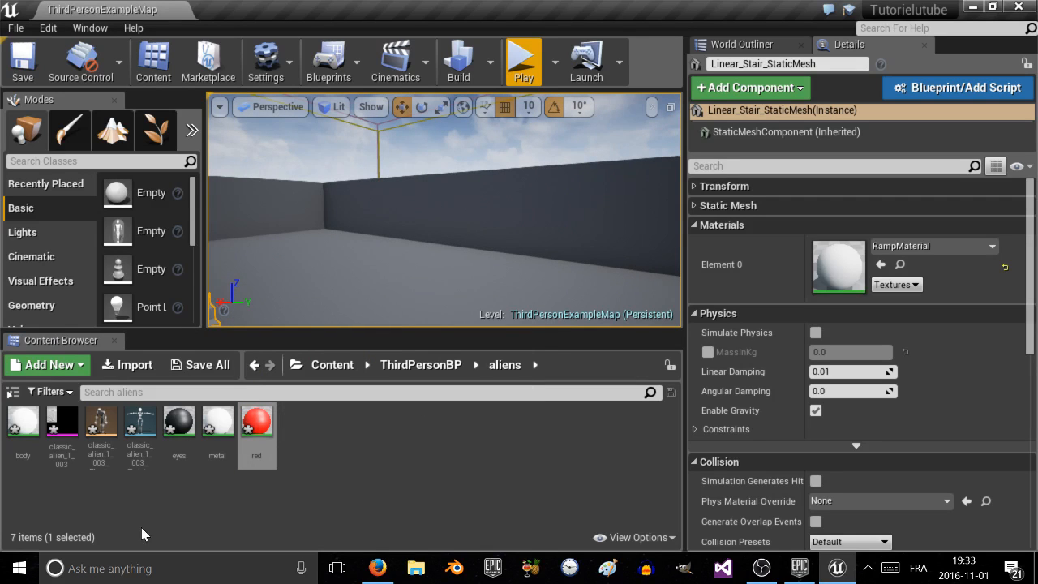
right_click_drag(412, 180, 438, 212)
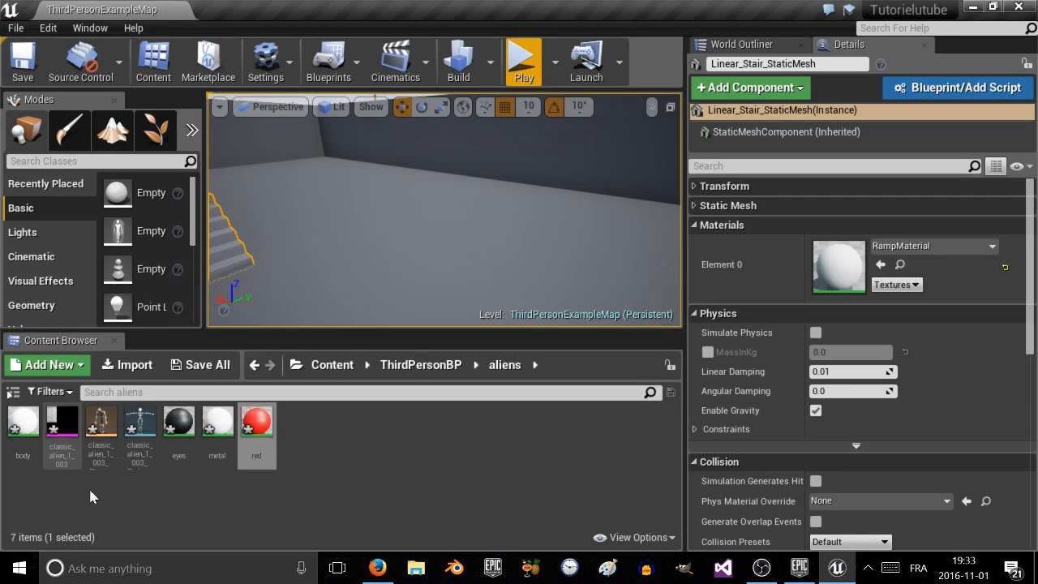
left_click_drag(61, 450, 297, 249)
scroll(298, 249, "down", 5)
right_click_drag(298, 249, 304, 199)
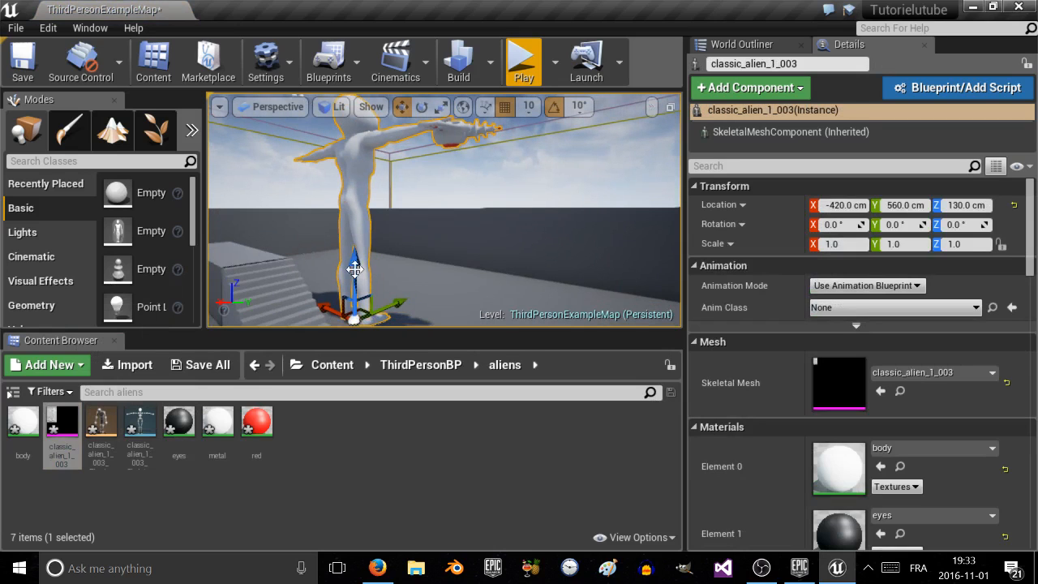
left_click_drag(399, 306, 431, 316)
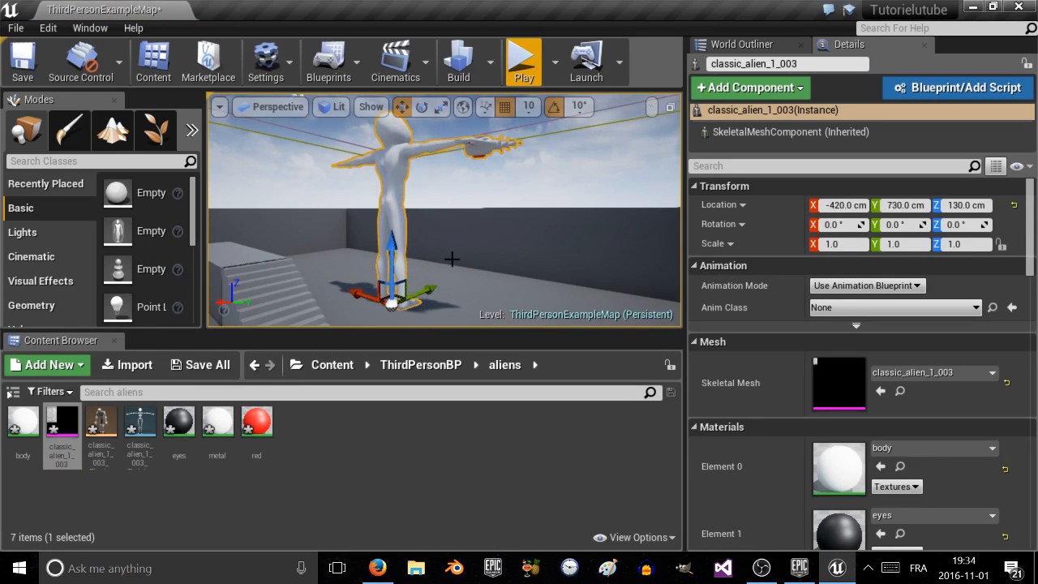
Step: Scale the alien uniformly to 0.5 on all three axes
key("e")
key("r")
right_click_drag(452, 259, 407, 288)
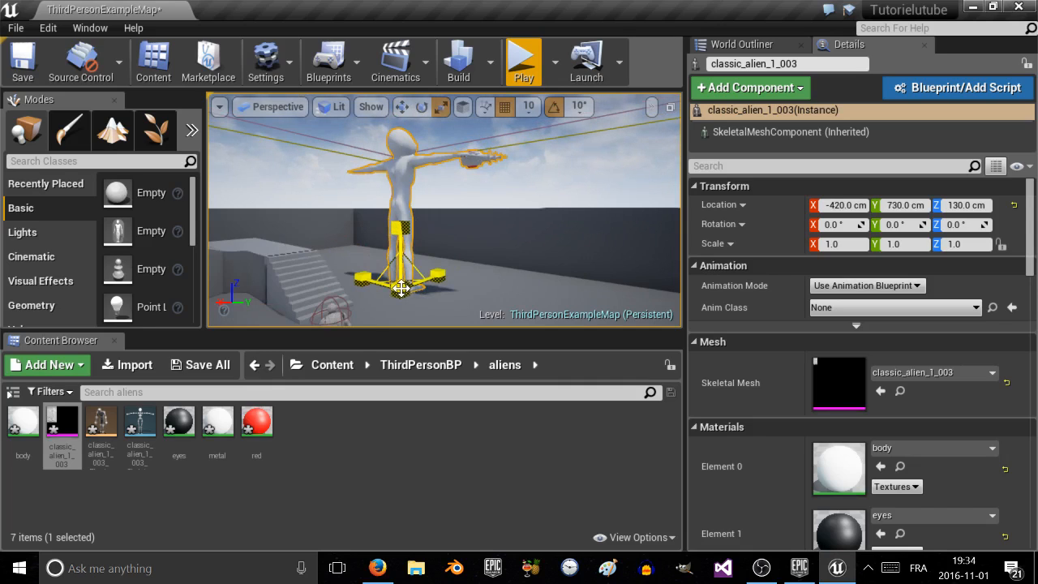
right_click_drag(401, 287, 401, 287)
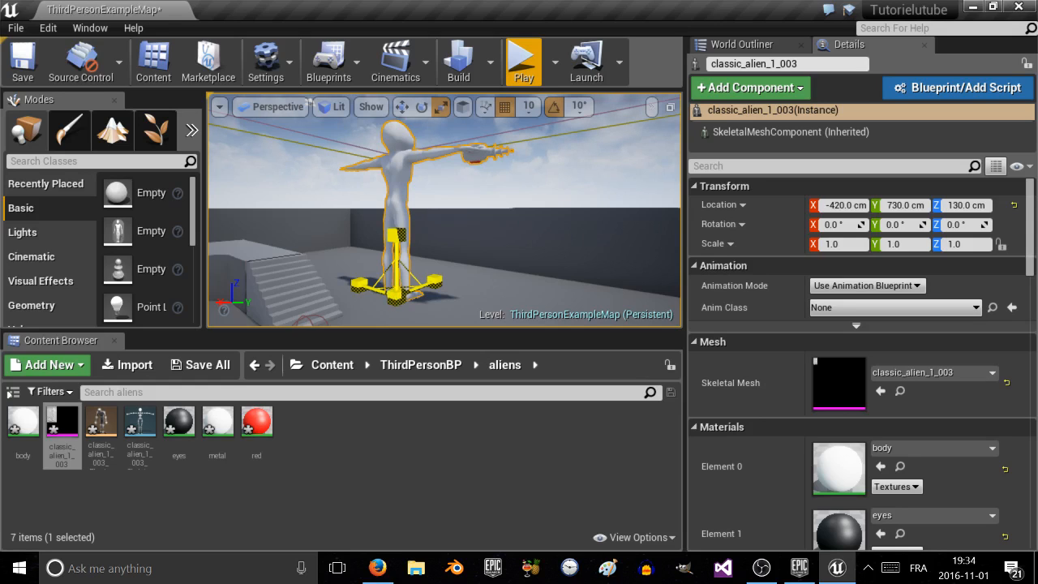
mouse_move(395, 297)
left_mouse_down()
mouse_move(405, 284)
mouse_move(386, 308)
left_mouse_up()
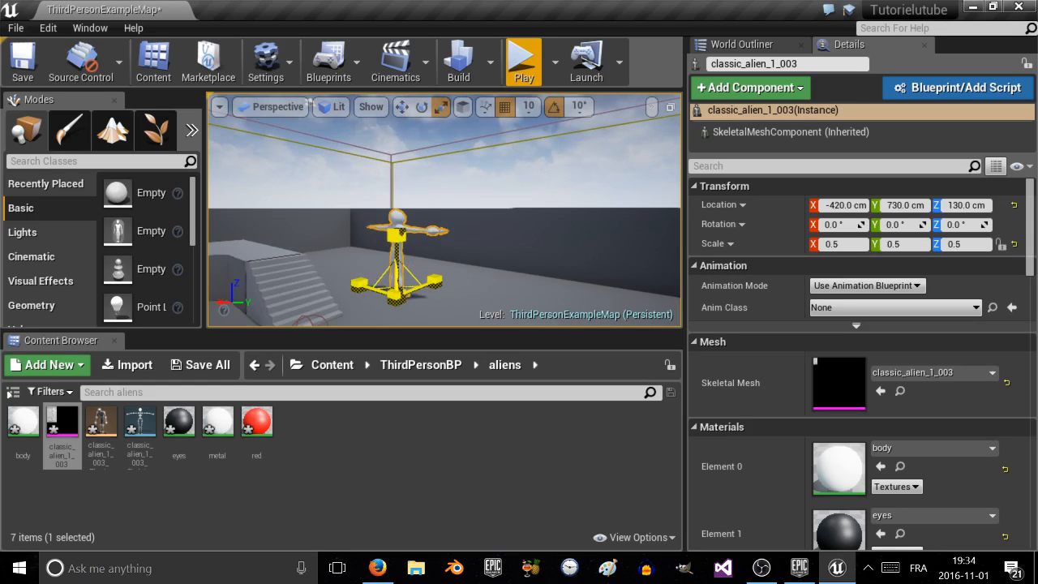
scroll(390, 288, "down", 5)
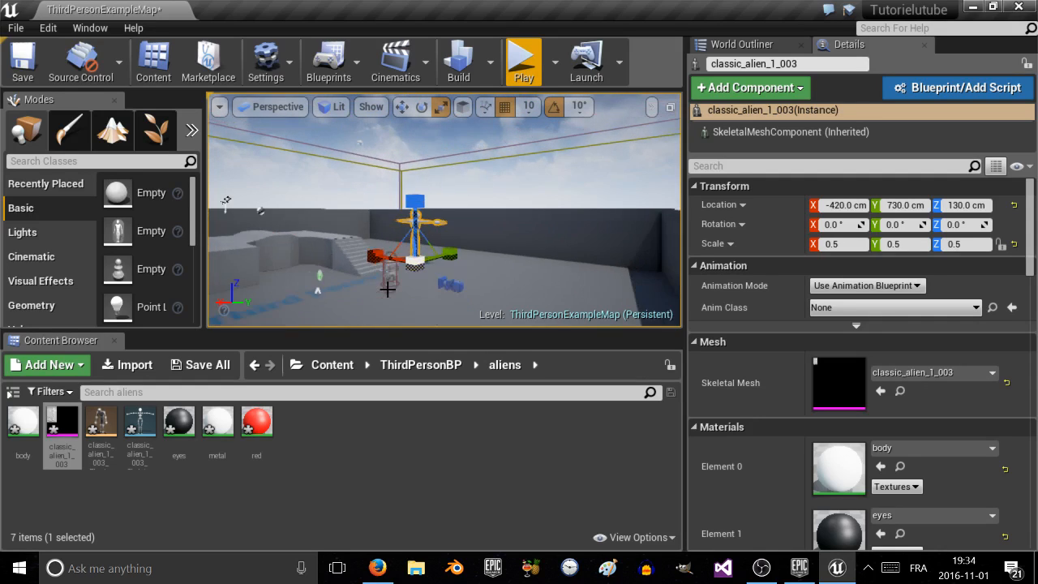
scroll(388, 289, "up", 2)
scroll(388, 290, "up", 1)
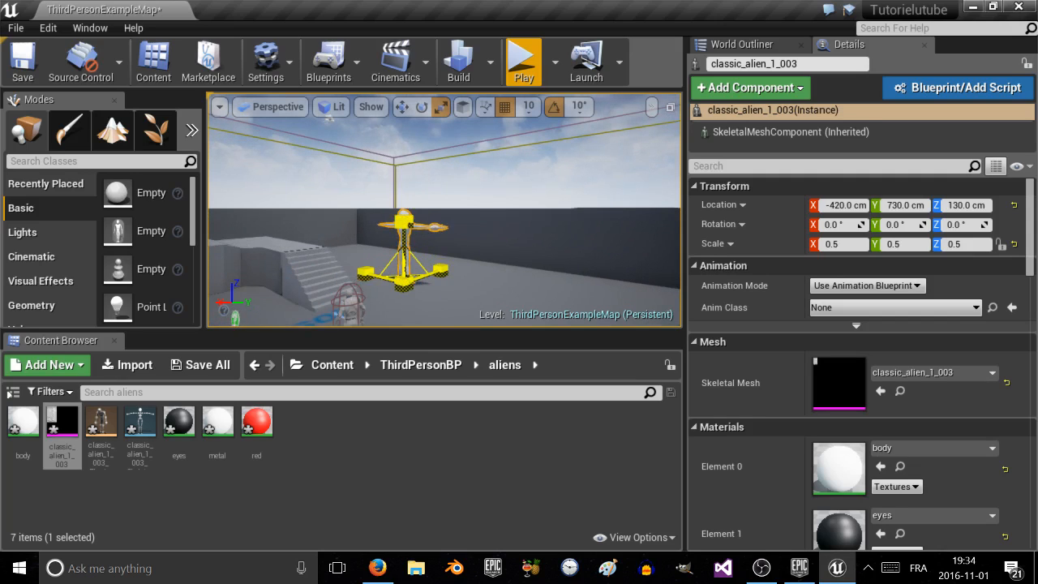
left_click_drag(404, 284, 414, 292)
scroll(412, 225, "up", 5)
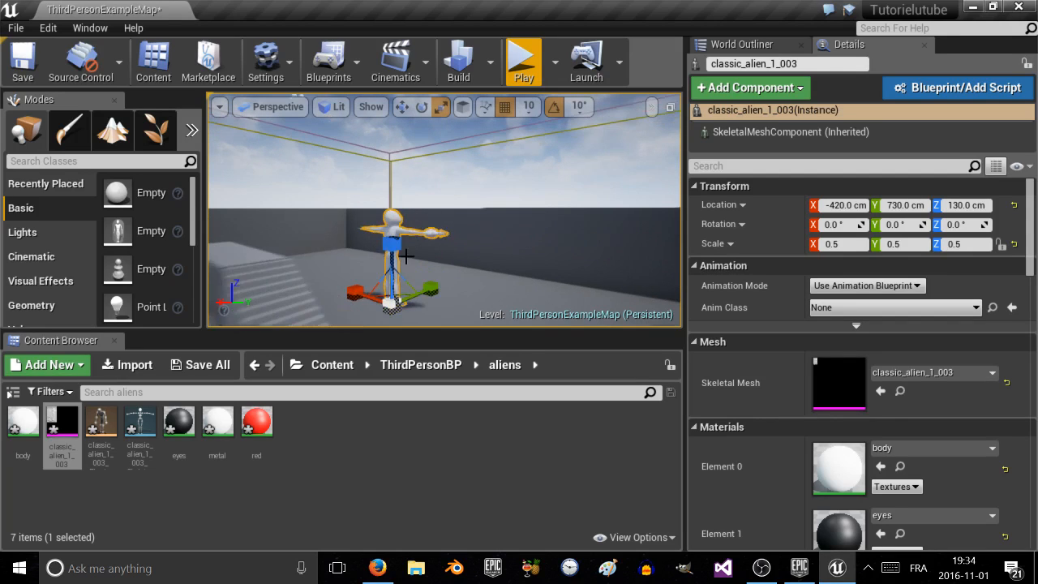
Step: Rotate the alien 180 degrees about the Z axis
scroll(403, 258, "down", 4)
key("e")
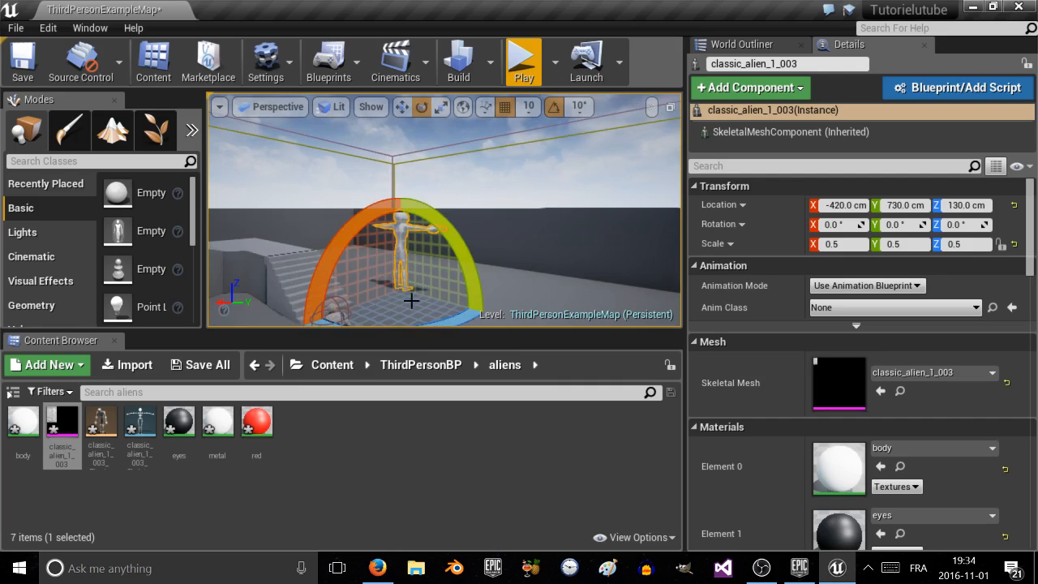
scroll(437, 268, "down", 3)
left_click_drag(479, 292, 336, 307)
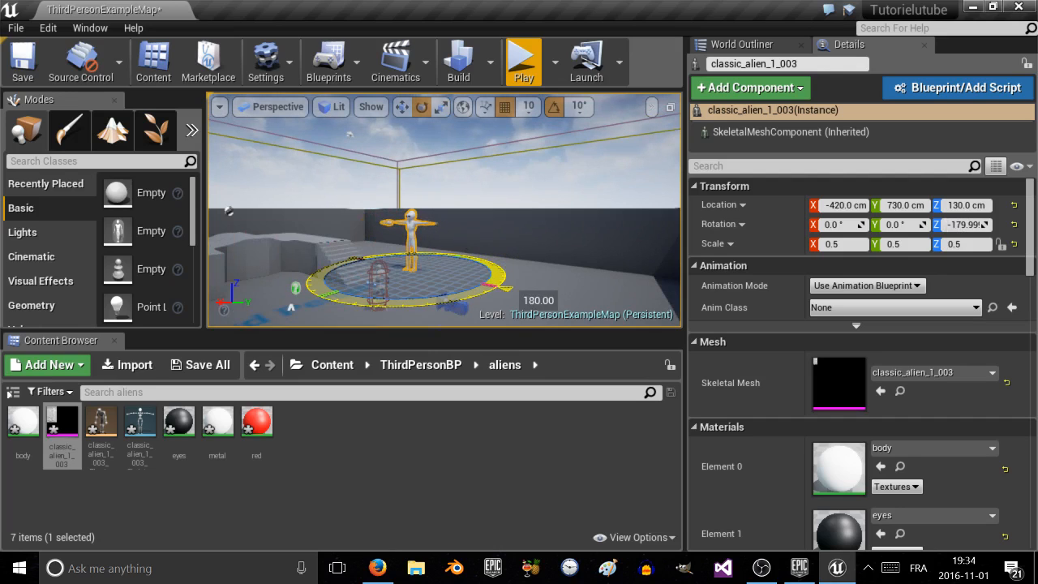
left_click_drag(478, 292, 478, 292)
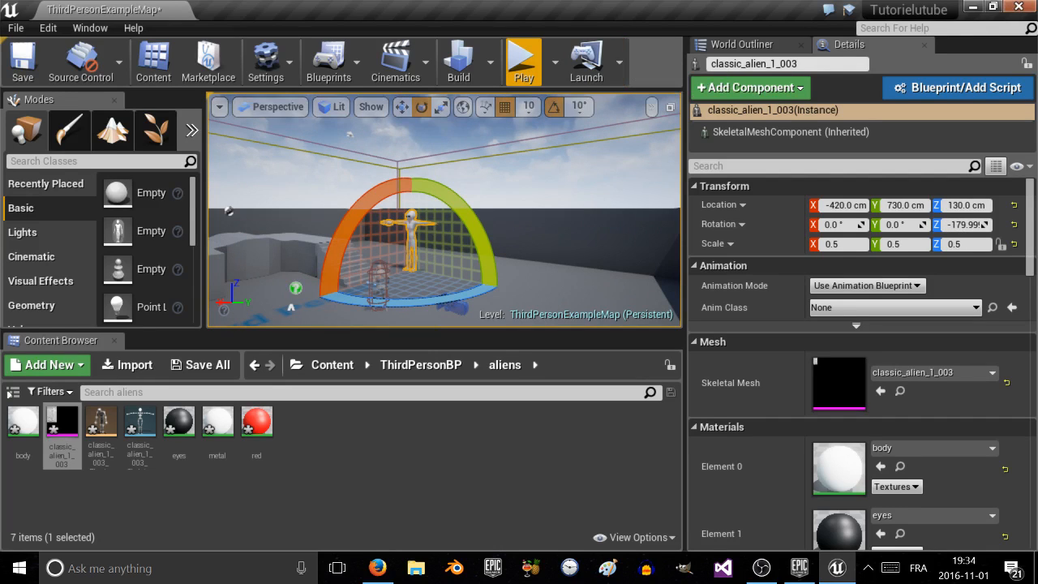
Step: Start a play test of the level in the viewport and switch it to full screen
left_click(620, 64)
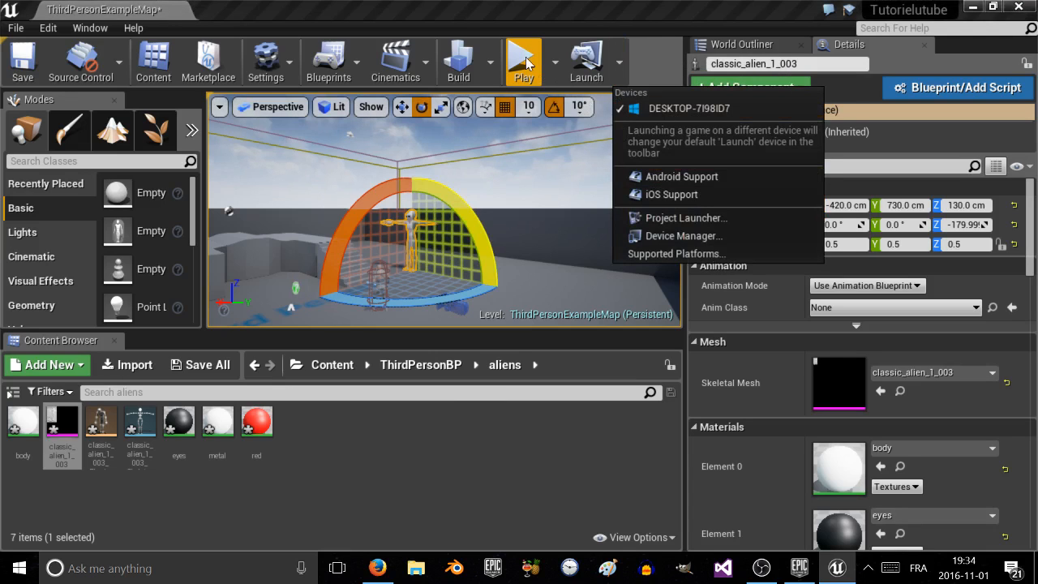
left_click(524, 92)
left_click(524, 90)
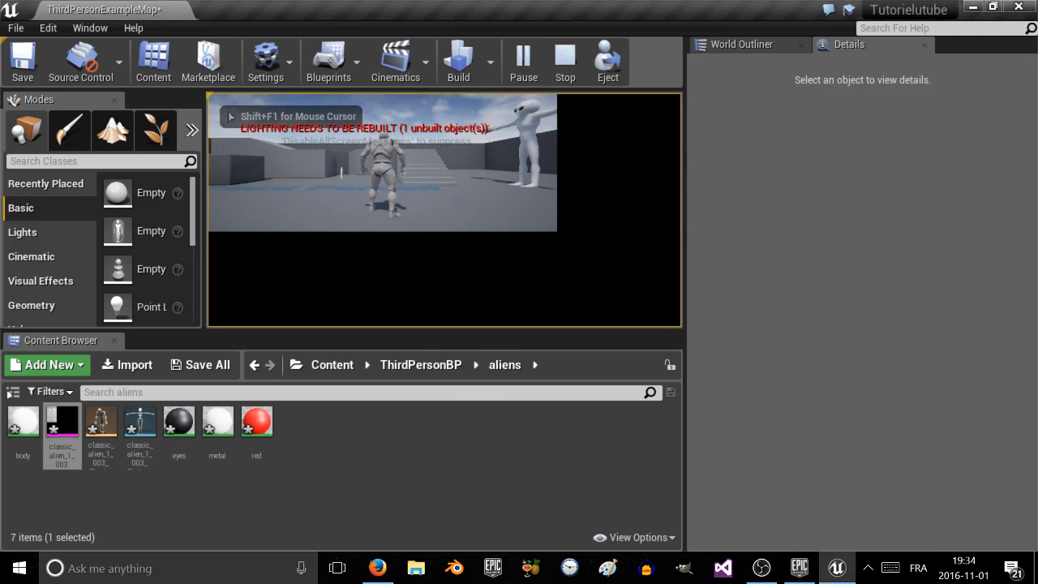
key("F11")
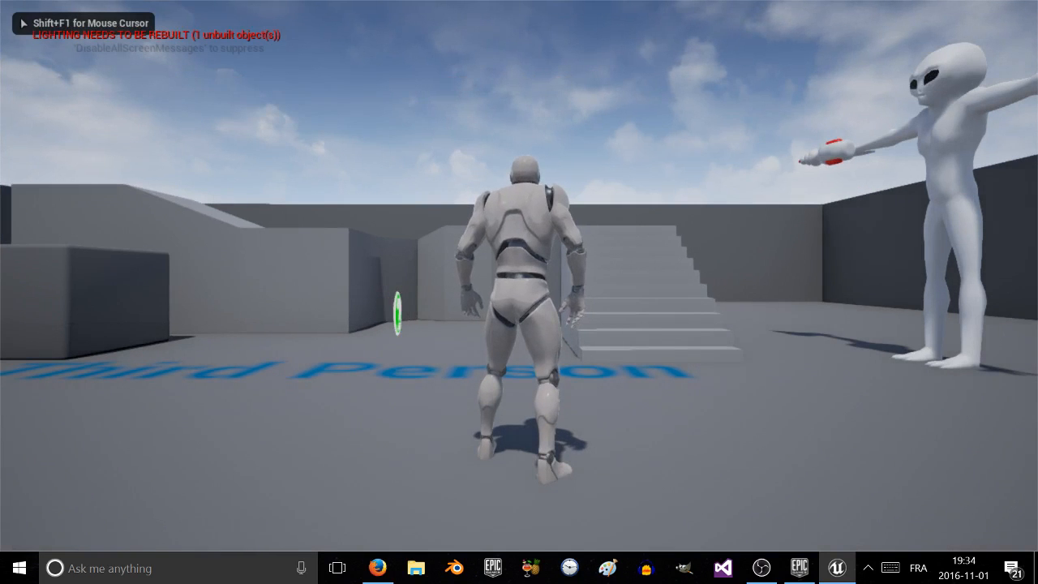
Step: Run the character around the alien to view it from several sides, leave full screen and stop the play test
key("w")
key("a")
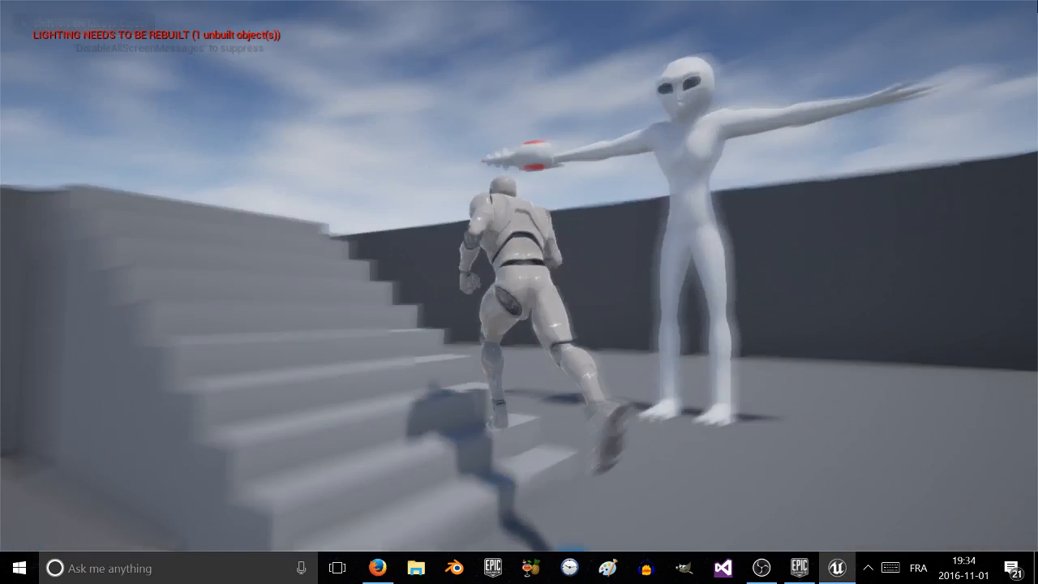
key("s")
key("d")
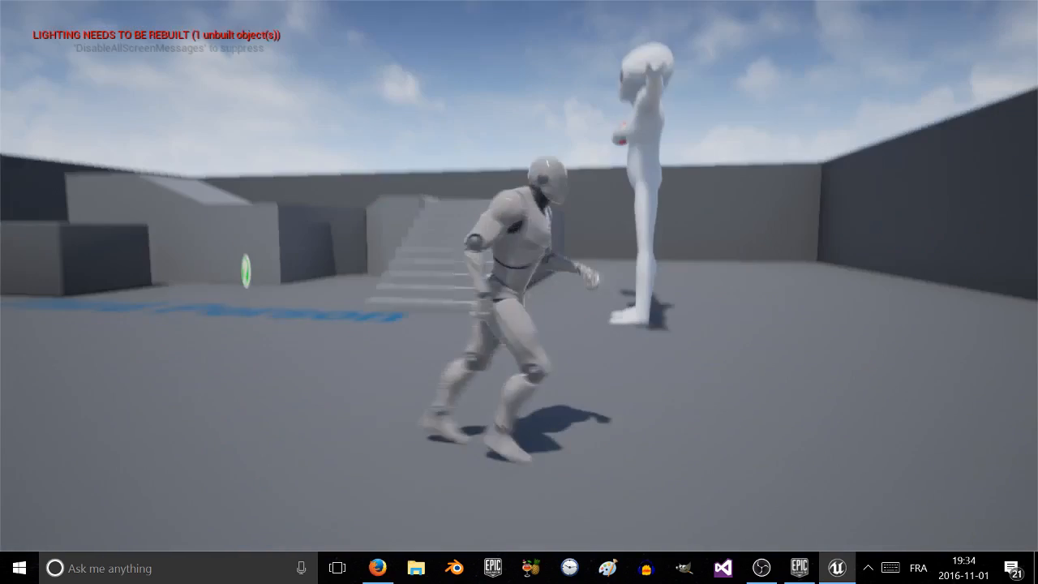
key("w")
key("a")
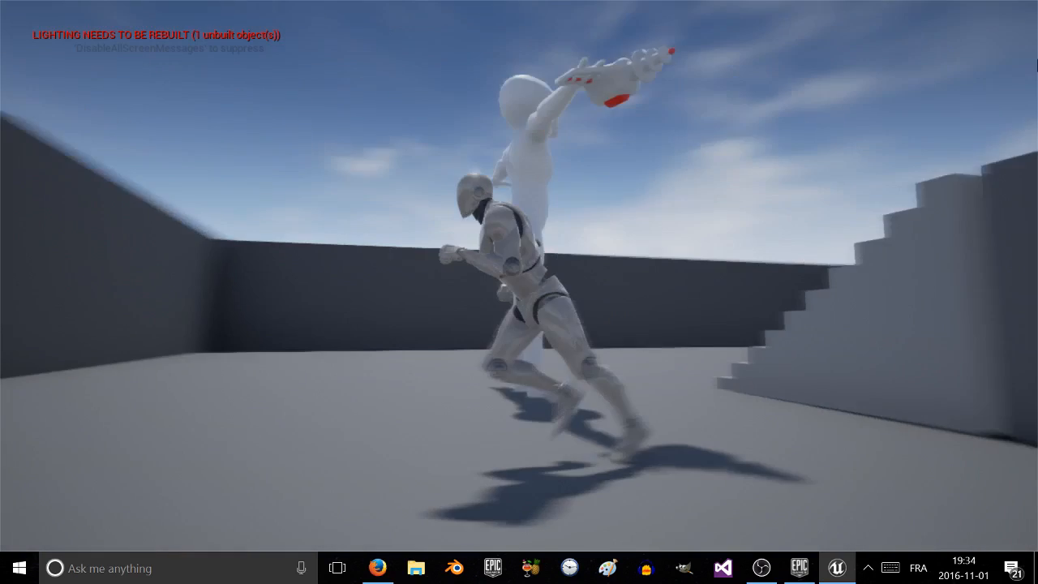
key("s")
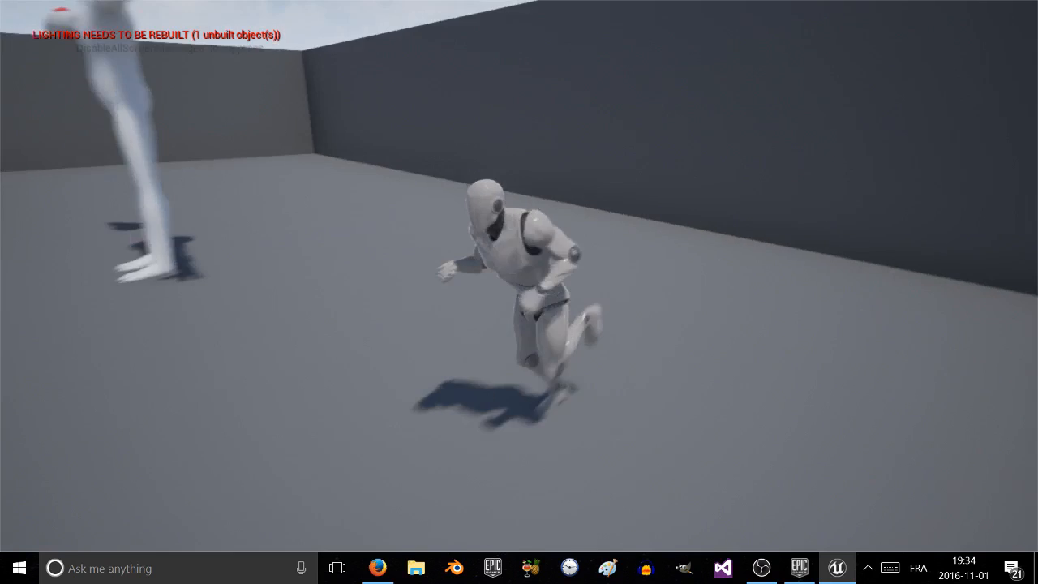
key("a")
key("w")
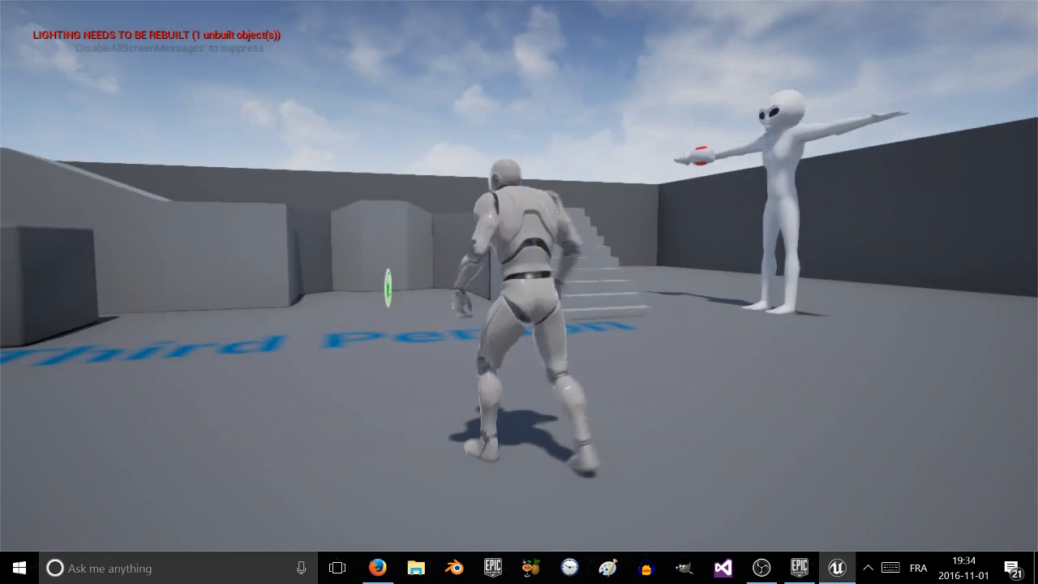
key("F11")
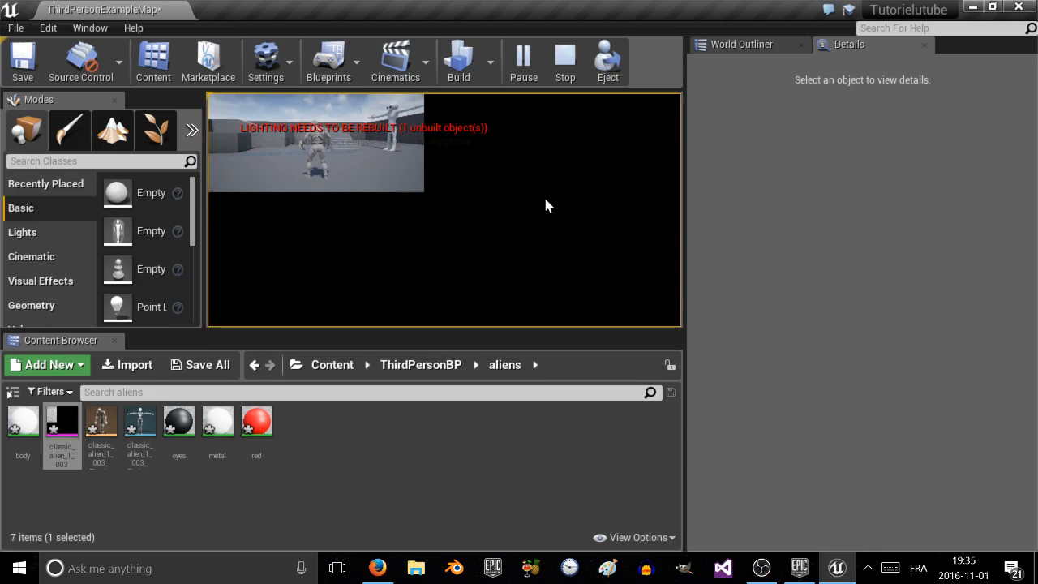
key("Escape")
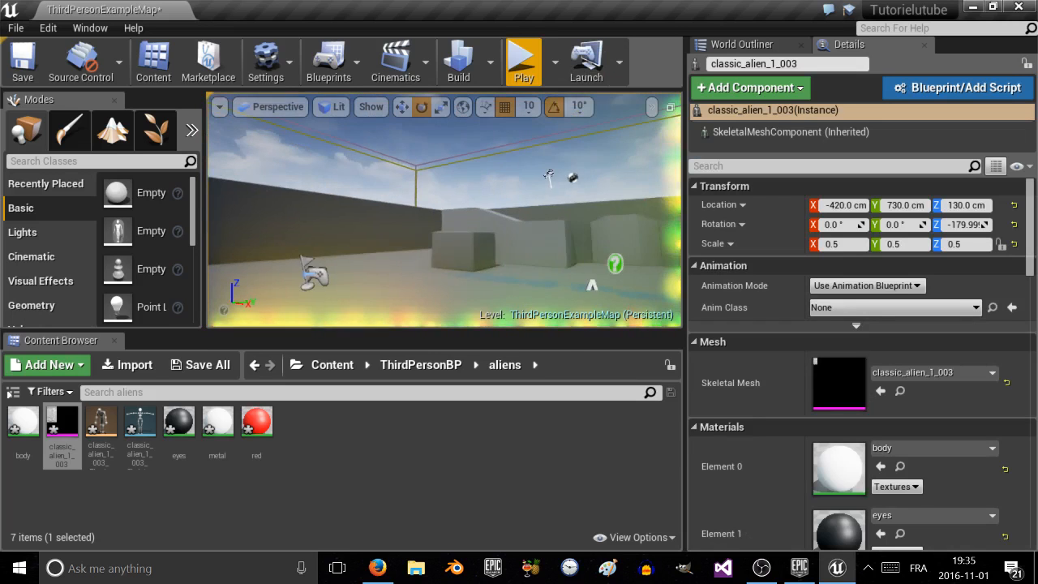
Step: Deselect the alien in the level and return to the Content root folder in the Content Browser
key("f")
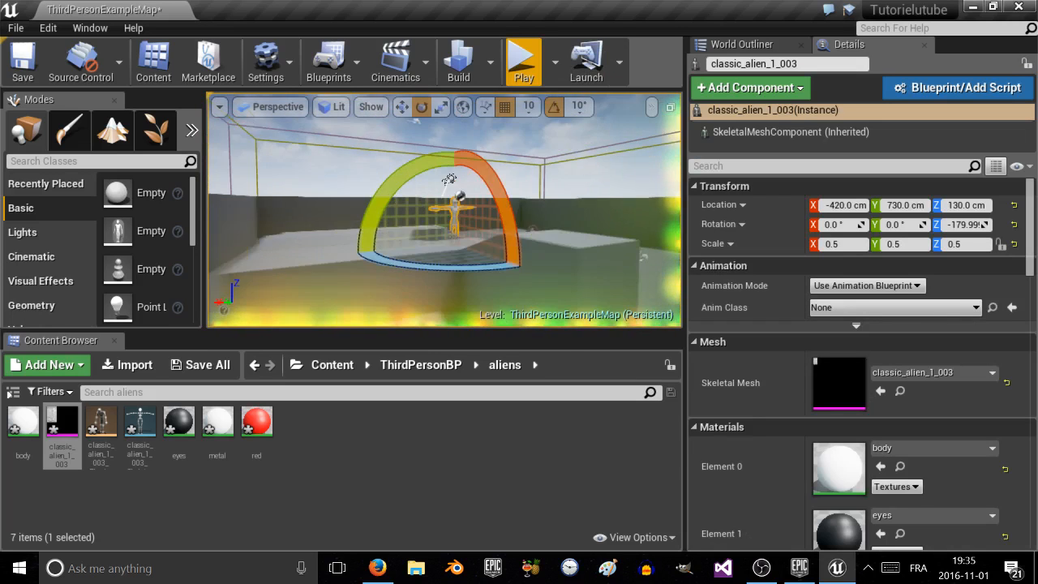
key("Escape")
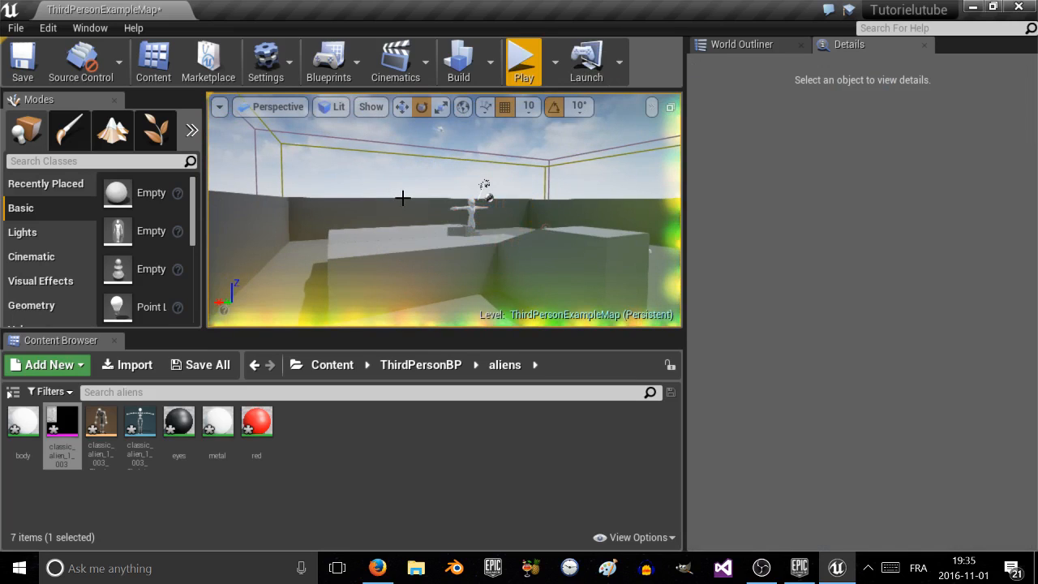
left_click_drag(414, 181, 280, 289)
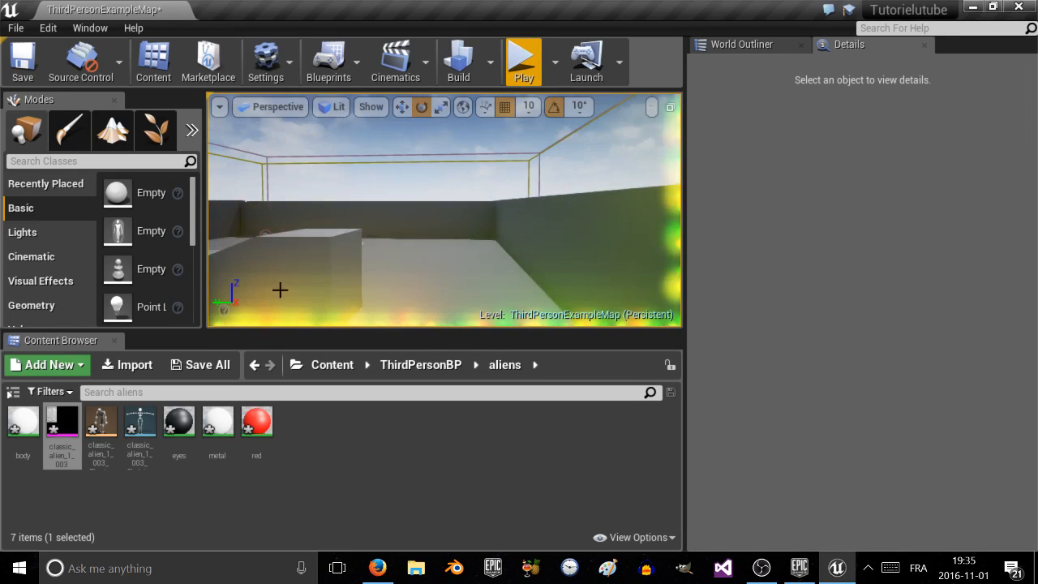
left_click(339, 369)
Step: Select the linear stair mesh and move it a short distance along the Y axis toward the alien
right_click_drag(444, 210, 358, 137)
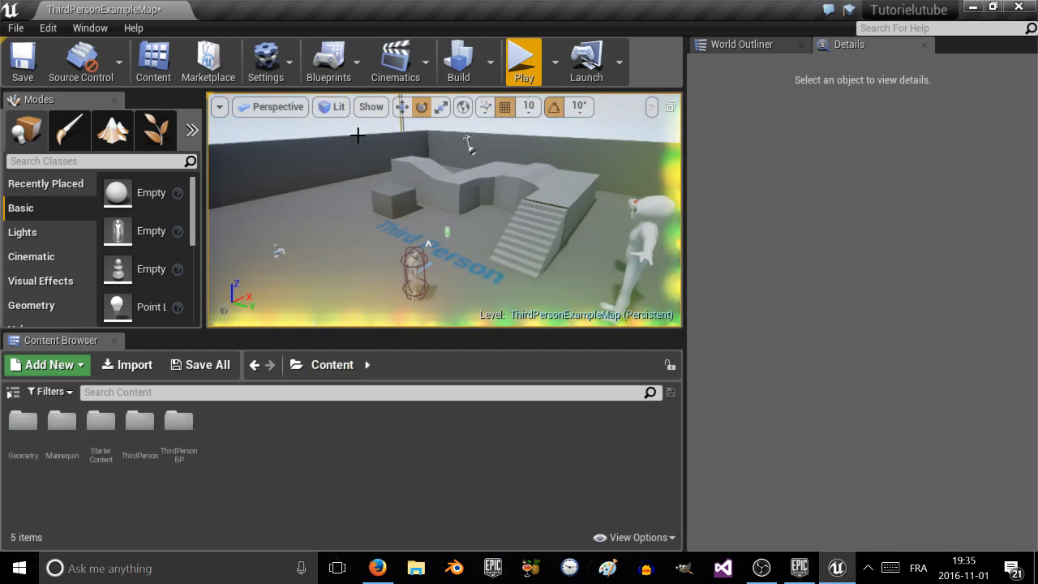
left_click(495, 254)
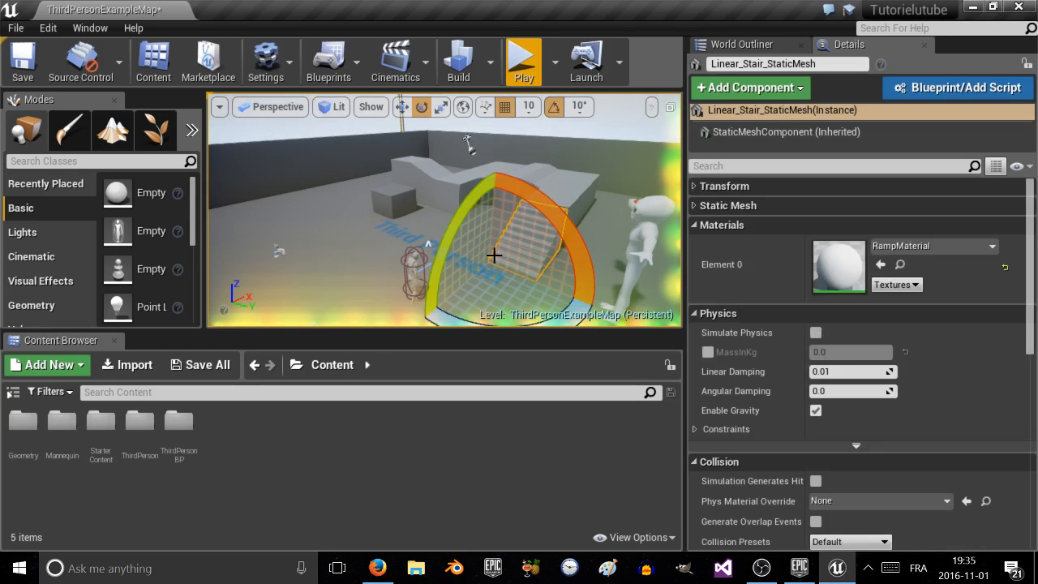
key("w")
left_click_drag(518, 278, 535, 285)
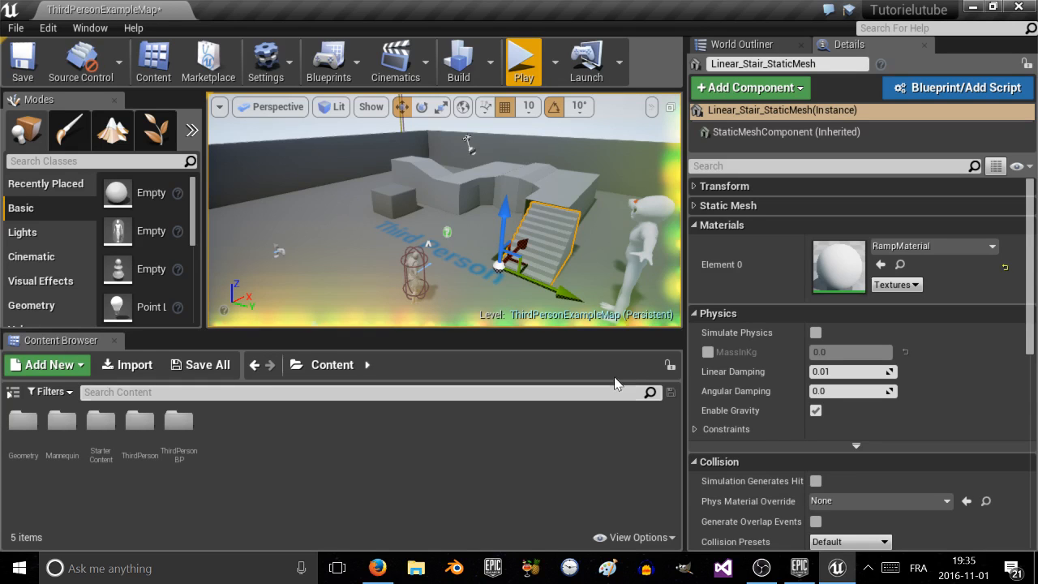
Step: Switch to the OBS window
left_click(757, 568)
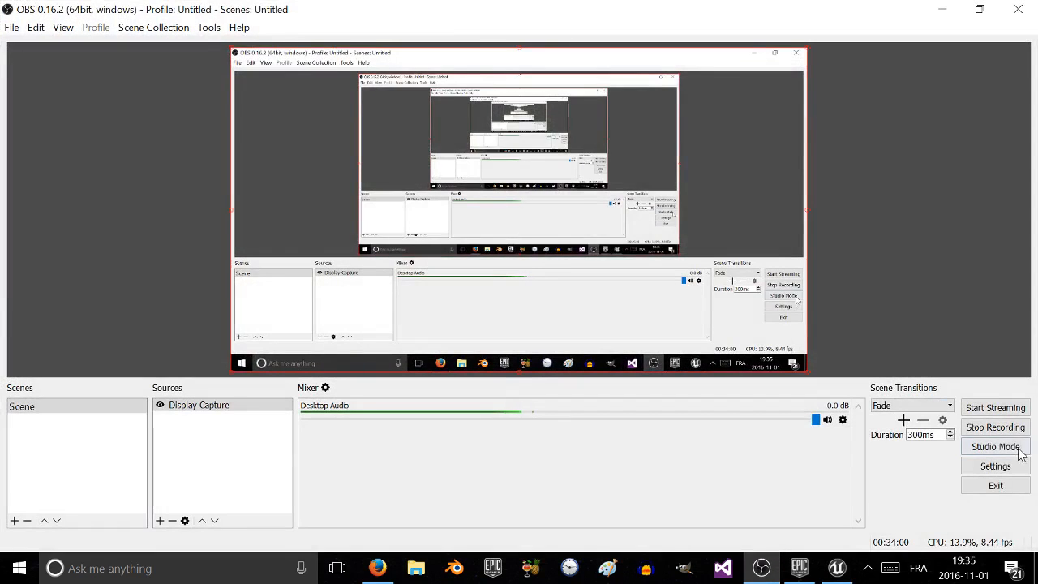